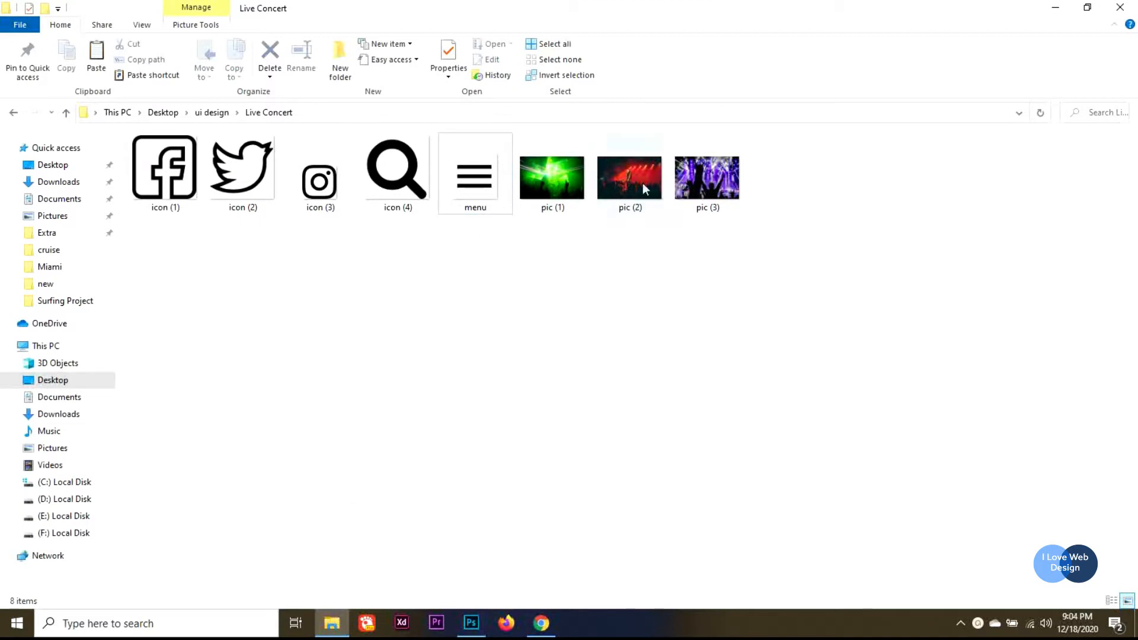
# Step: Place the pic (2) photo into the document, scale it to 22.63% to cover the canvas, and shift it up 10 px
pyautogui.moveTo(643, 183); pyautogui.dragTo(534, 424)
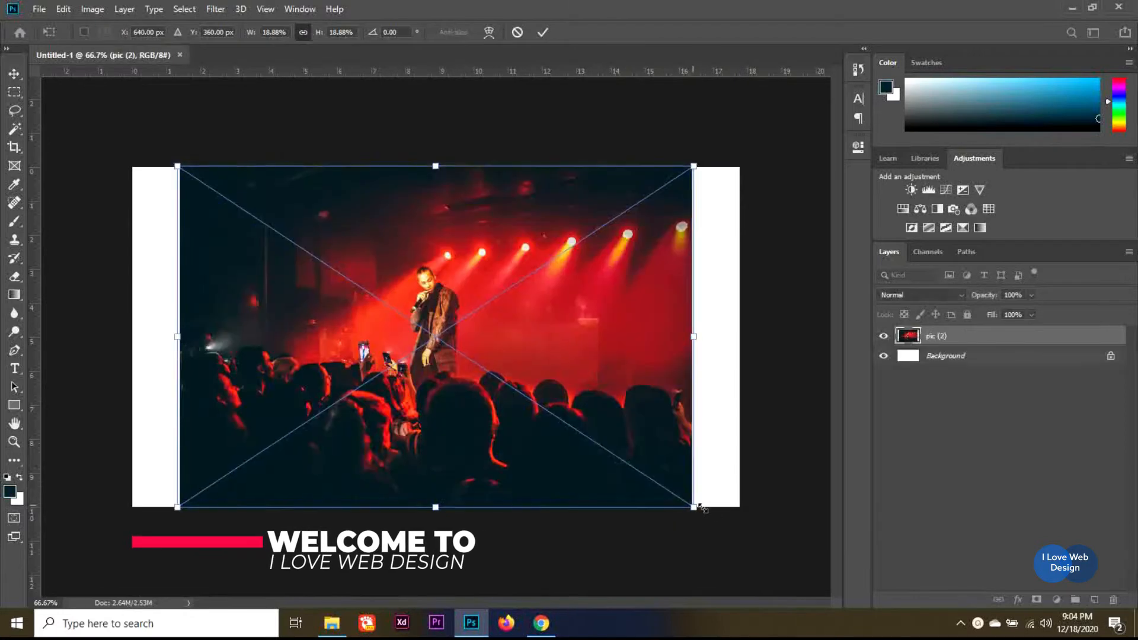
pyautogui.moveTo(702, 508); pyautogui.dragTo(751, 524)
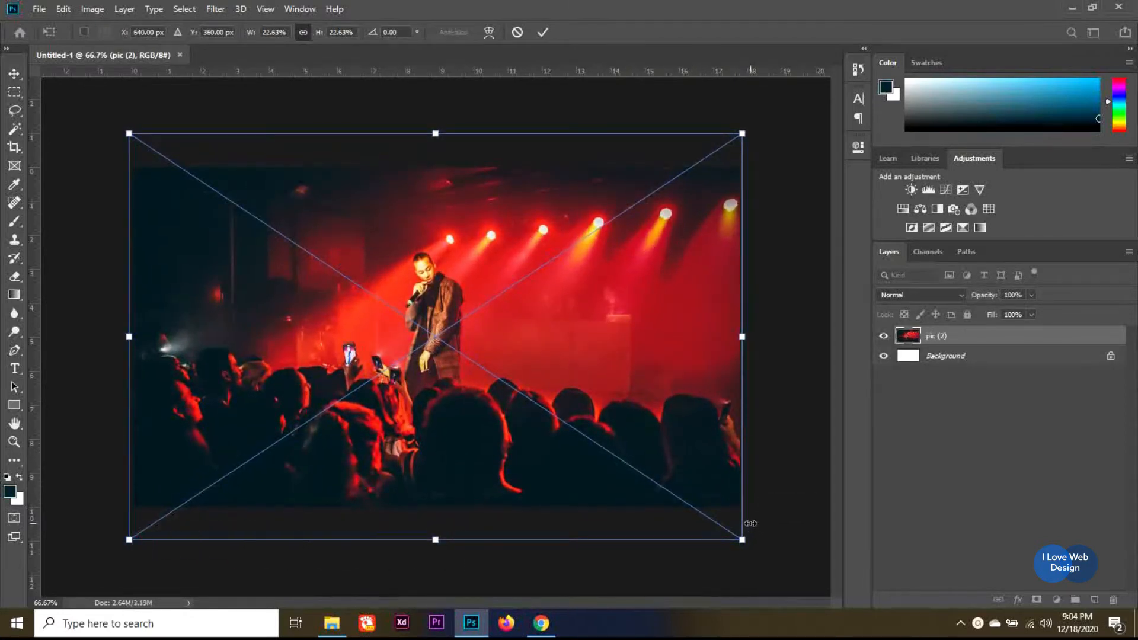
pyautogui.hotkey('shift', 'Up')
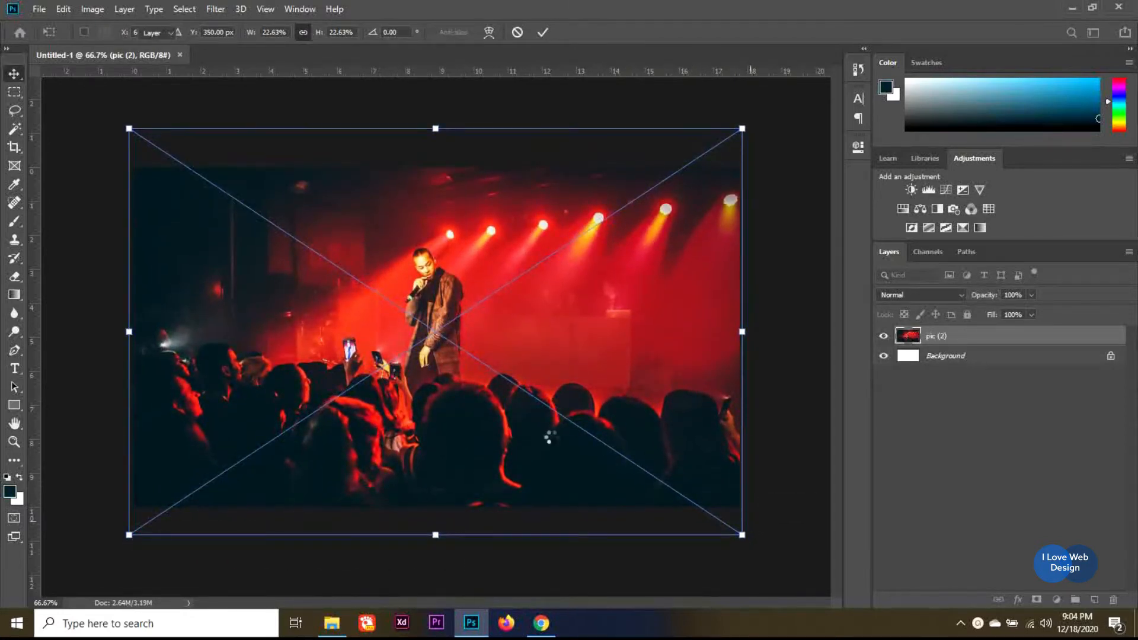
pyautogui.press('Return')
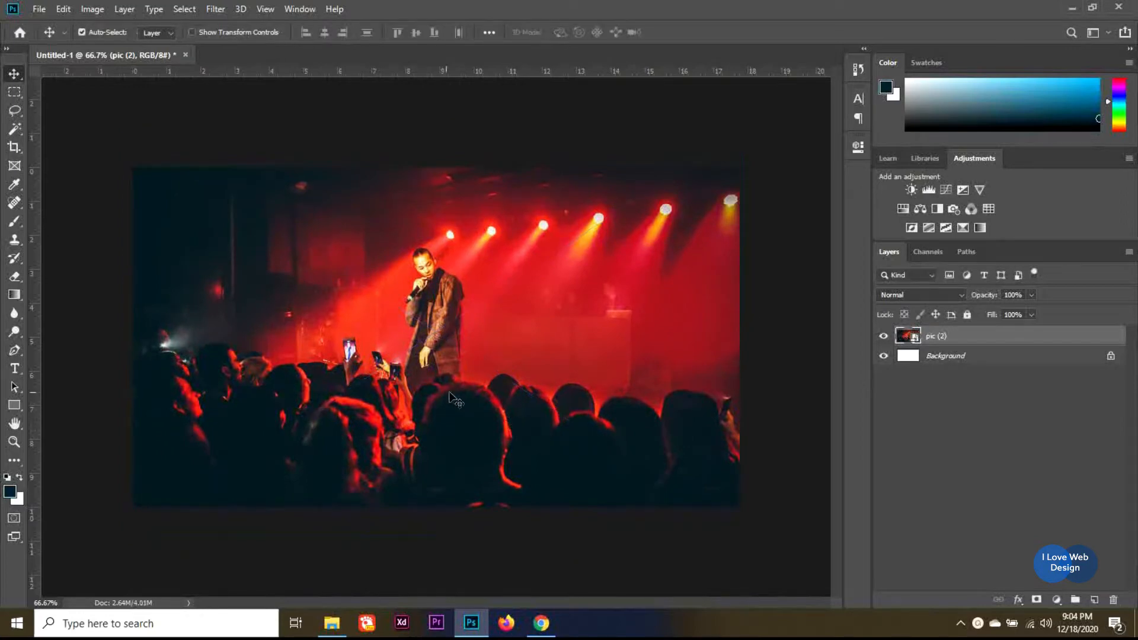
# Step: Add the text "Clubbing" over the photo
pyautogui.press('t')
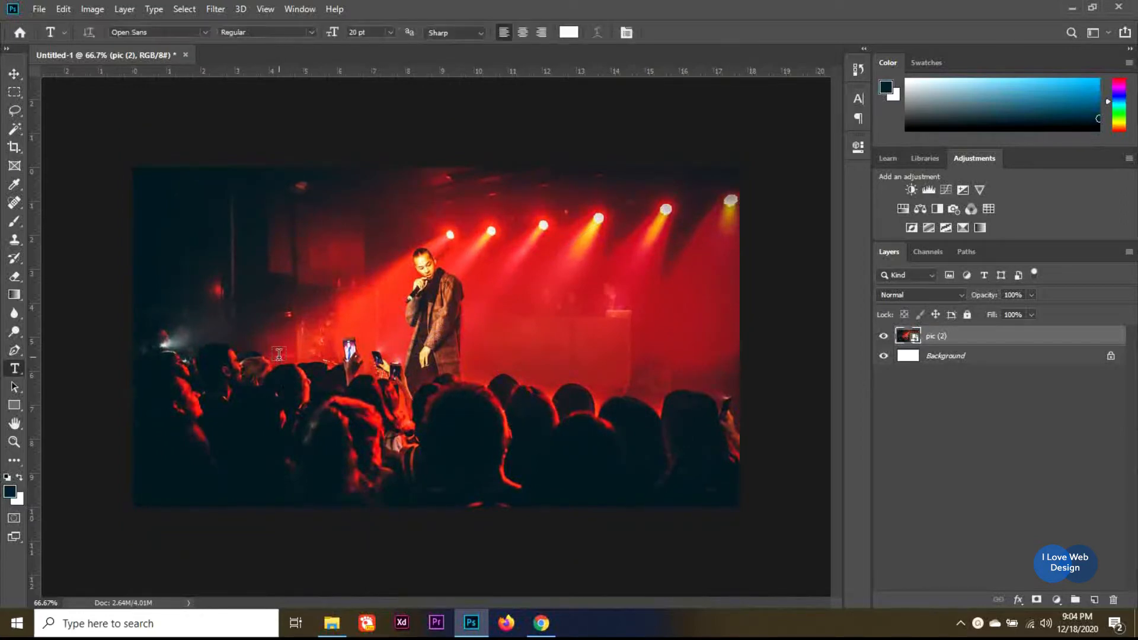
pyautogui.click(290, 349)
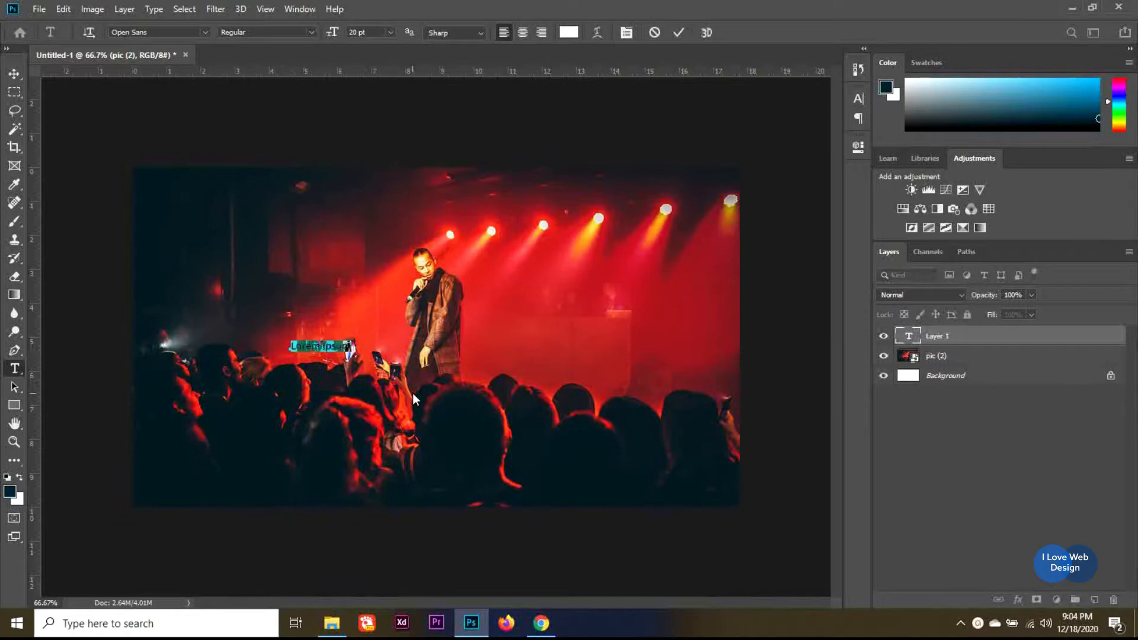
pyautogui.write('Vi')
pyautogui.press('BackSpace')
pyautogui.press('BackSpace')
pyautogui.write('Clu')
pyautogui.write('bbbing')
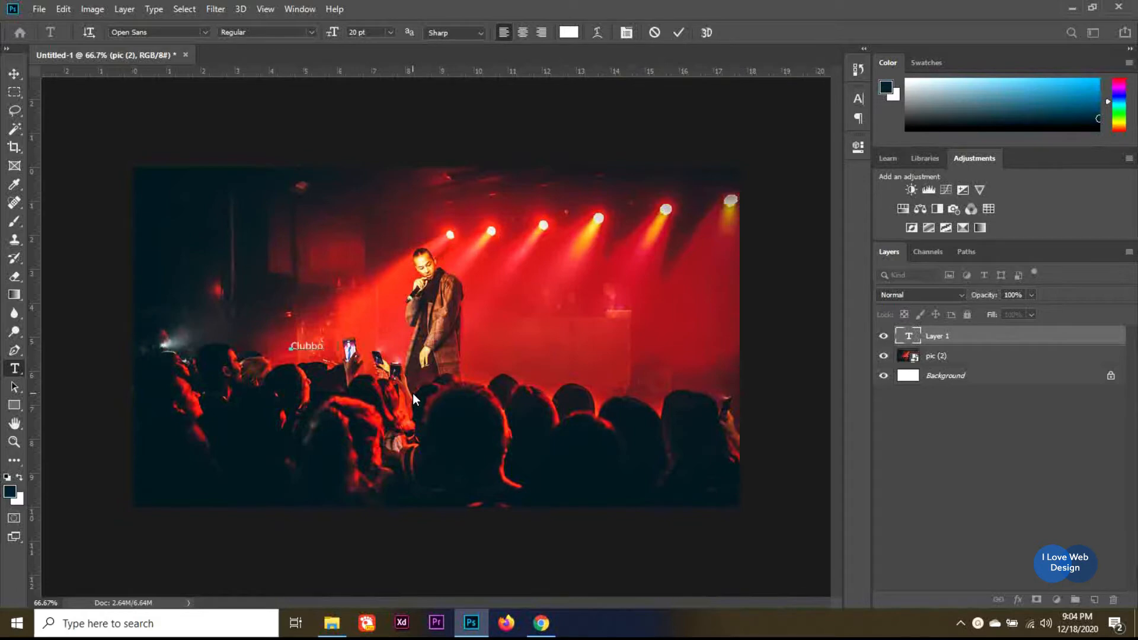
pyautogui.press('BackSpace')
pyautogui.press('BackSpace')
pyautogui.press('BackSpace')
pyautogui.press('BackSpace')
pyautogui.write('ing')
# Step: Set the Clubbing text to the Dreamscape font at 33 pt
pyautogui.hotkey('ctrl', 'a')
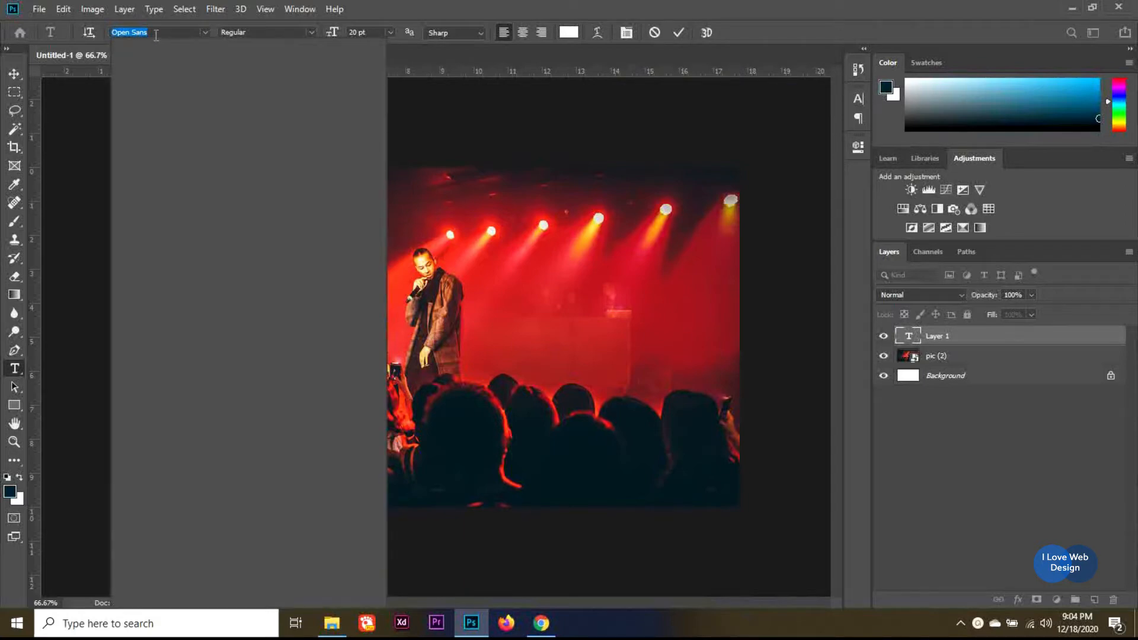
pyautogui.write('Dream')
pyautogui.click(192, 75)
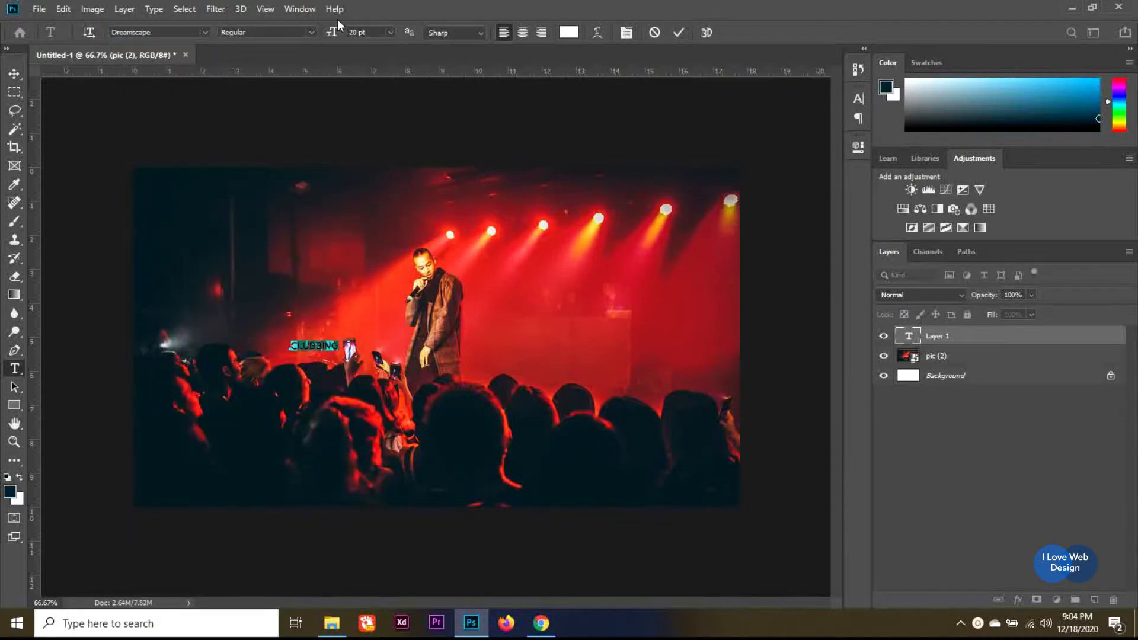
pyautogui.press('Up')
pyautogui.press('Up')
pyautogui.press('Up')
pyautogui.press('Up')
pyautogui.press('Up')
pyautogui.press('Up')
pyautogui.press('Up')
pyautogui.press('Up')
pyautogui.press('Up')
pyautogui.press('Up')
pyautogui.press('Up')
pyautogui.press('Up')
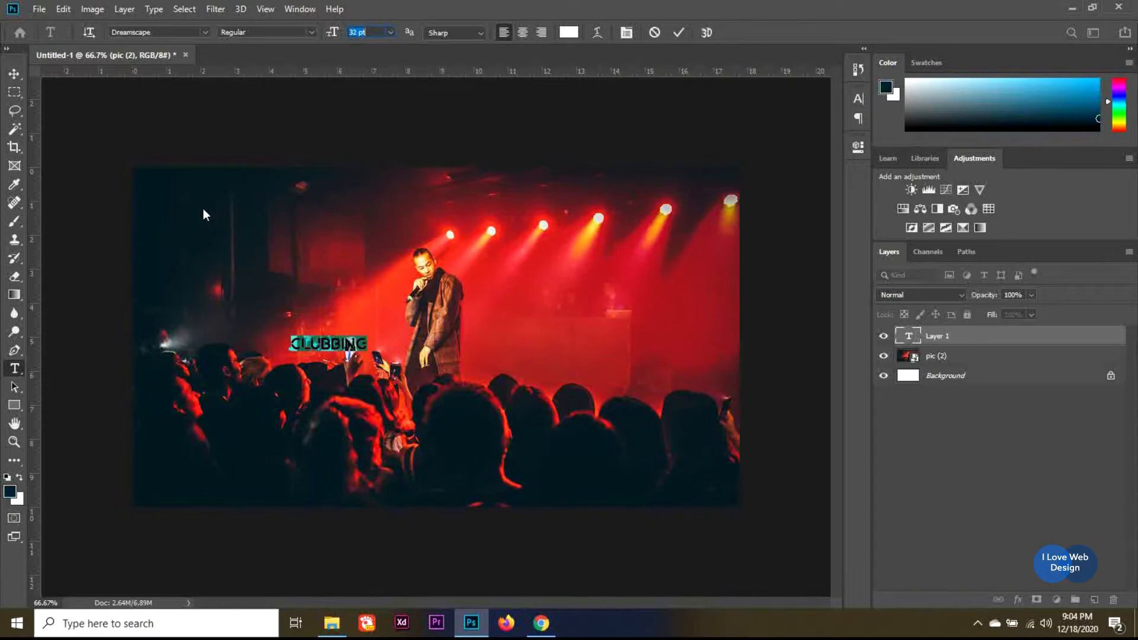
# Step: Move the Clubbing text to the photo's upper-left corner as a logo and scale it down slightly
pyautogui.click(16, 78)
pyautogui.moveTo(339, 341); pyautogui.dragTo(211, 204)
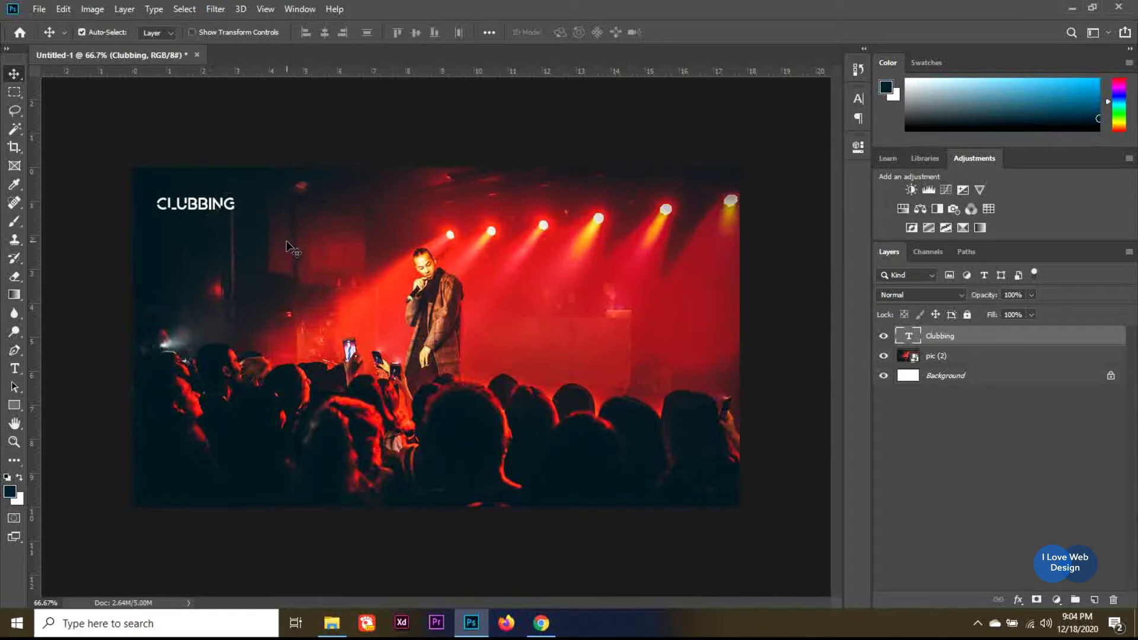
pyautogui.hotkey('ctrl', 't')
pyautogui.moveTo(238, 214); pyautogui.dragTo(230, 212)
pyautogui.press('Return')
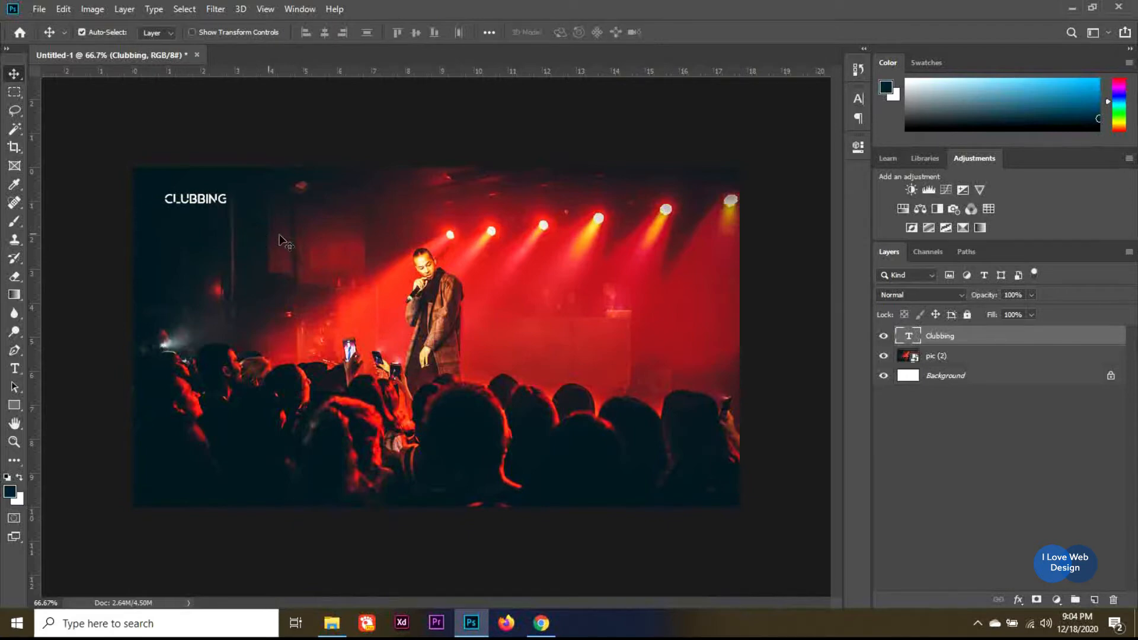
# Step: Add a separate text layer reading "Home" near the singer
pyautogui.press('t')
pyautogui.click(353, 278)
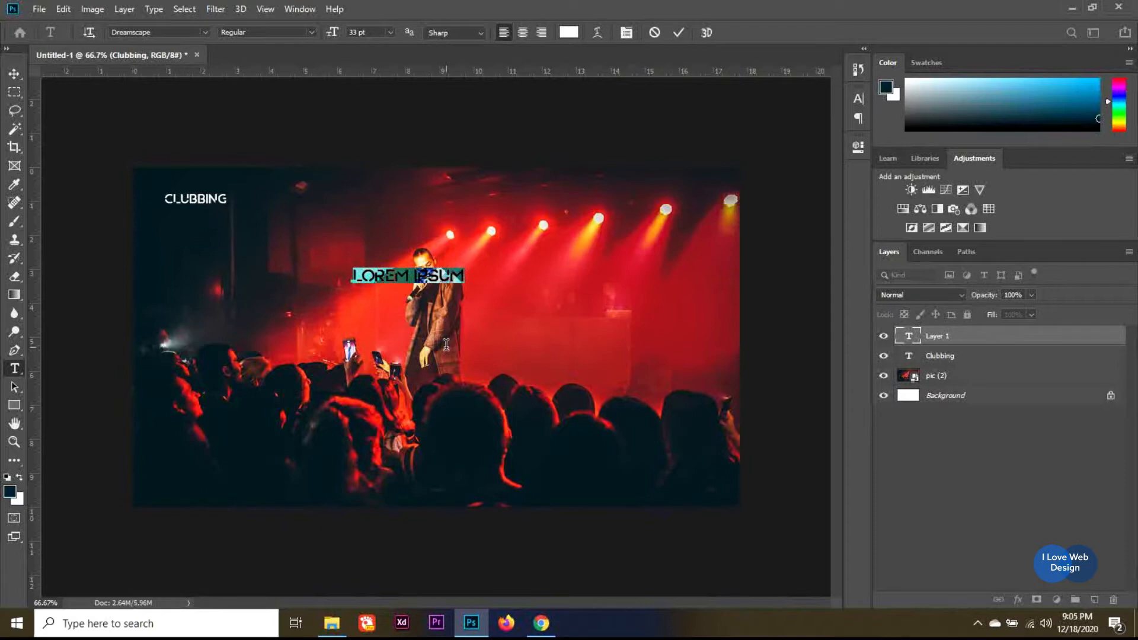
pyautogui.write('HOME')
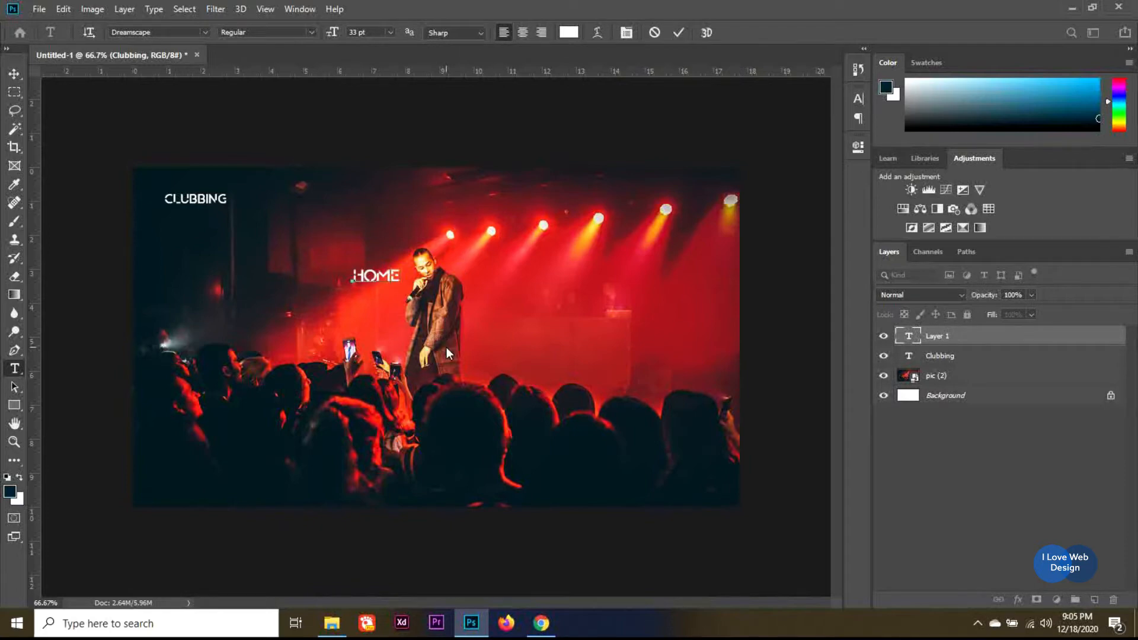
pyautogui.press('BackSpace')
pyautogui.press('BackSpace')
pyautogui.press('BackSpace')
pyautogui.press('BackSpace')
pyautogui.write('HO')
pyautogui.press('BackSpace')
pyautogui.write('OME')
# Step: Set the Home text to Proxima Nova Regular at 23 pt
pyautogui.hotkey('ctrl', 'a')
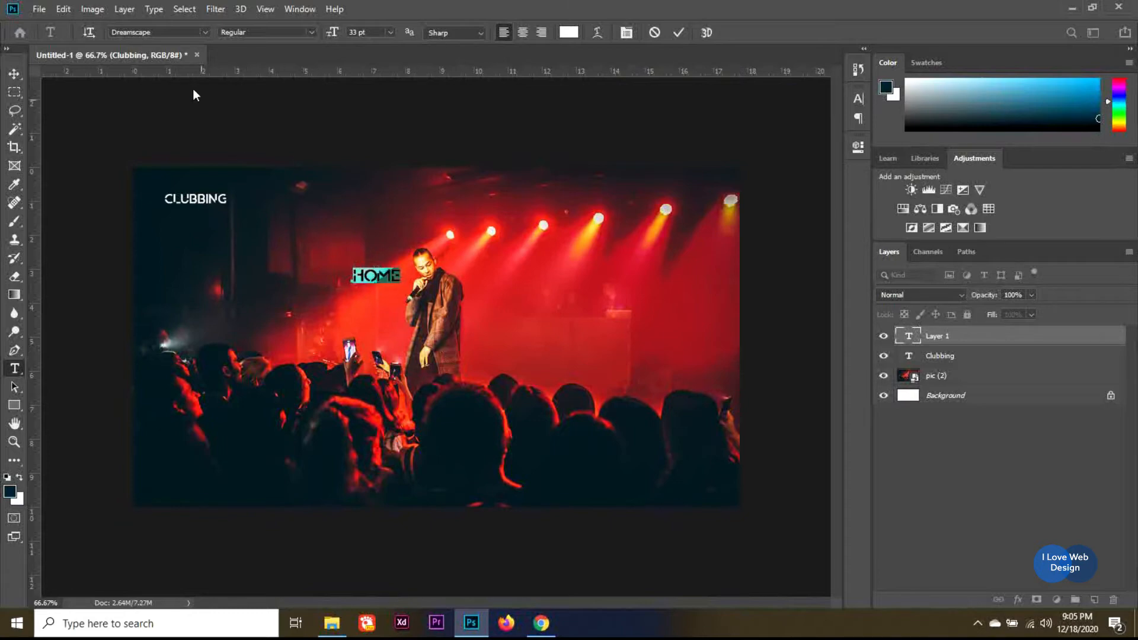
pyautogui.click(169, 33)
pyautogui.write('prox')
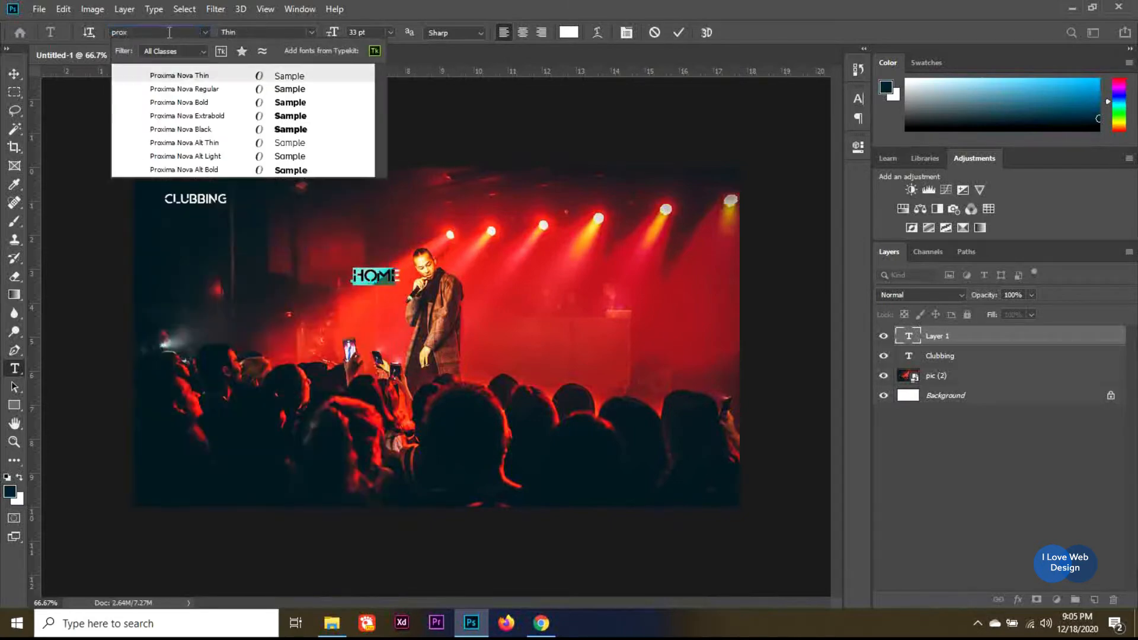
pyautogui.press('Down')
pyautogui.press('Return')
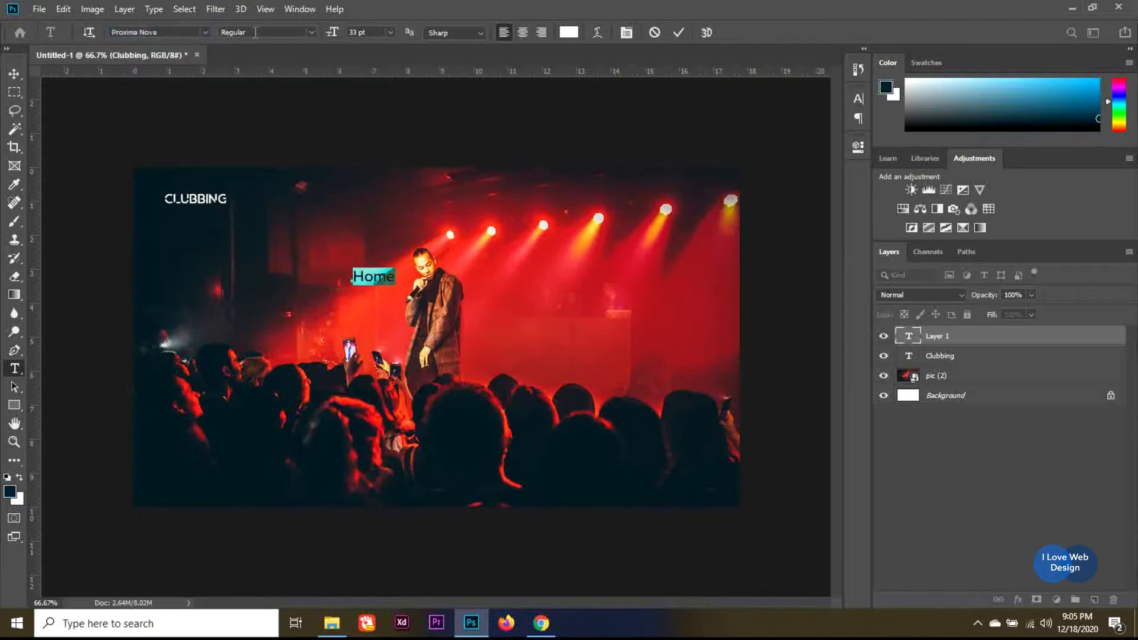
pyautogui.press('Down')
pyautogui.press('Down')
pyautogui.press('Down')
pyautogui.press('Down')
pyautogui.press('Down')
pyautogui.press('Down')
pyautogui.press('Down')
pyautogui.press('Down')
pyautogui.press('Down')
pyautogui.press('Down')
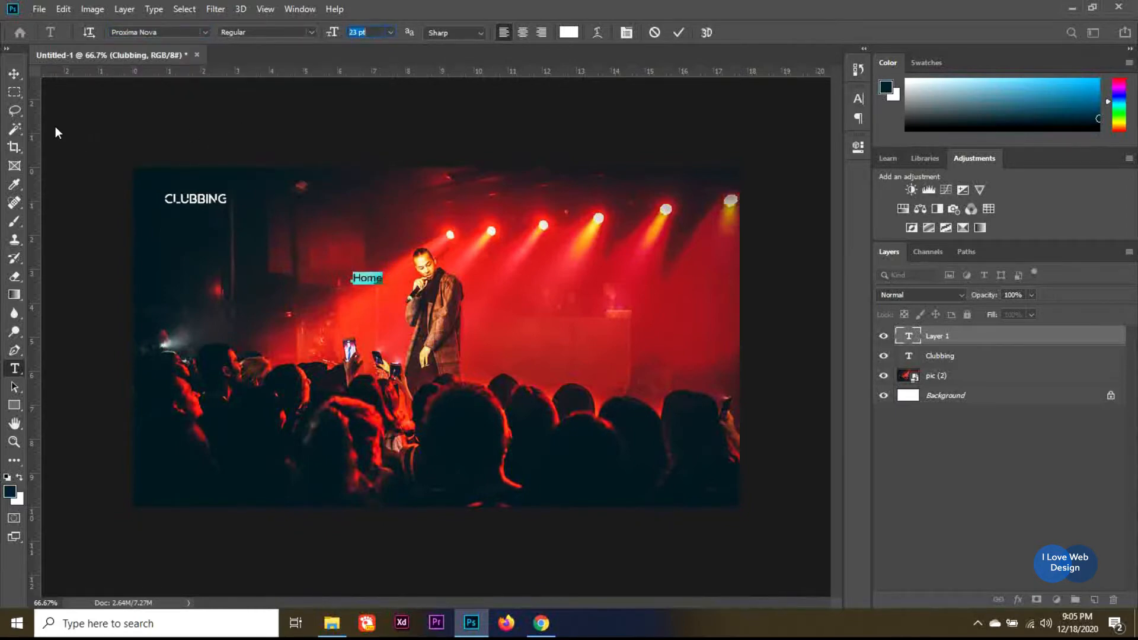
# Step: Move the Home label up level with the Clubbing logo, then shift it 20 px right
pyautogui.click(15, 76)
pyautogui.moveTo(377, 283); pyautogui.dragTo(336, 201)
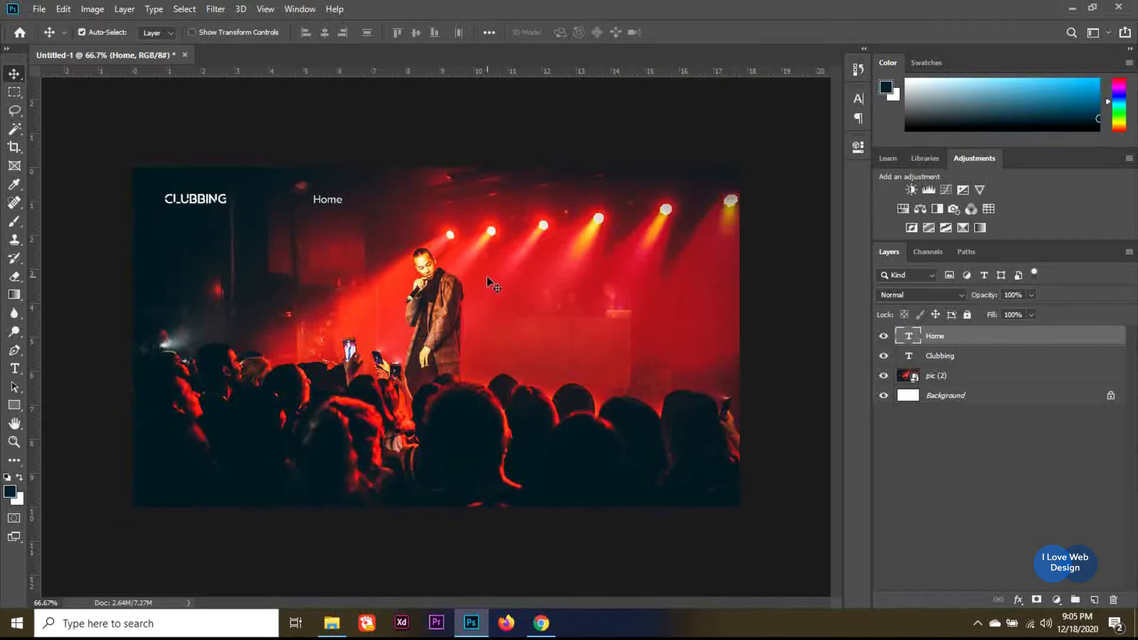
pyautogui.hotkey('shift', 'Right')
pyautogui.hotkey('shift', 'Right')
# Step: Duplicate the Home label and shift the copy 130 px to the right
pyautogui.hotkey('ctrl', 'j')
pyautogui.hotkey('shift', 'Right')
pyautogui.hotkey('shift', 'Right')
pyautogui.hotkey('shift', 'Right')
pyautogui.hotkey('shift', 'Right')
pyautogui.hotkey('shift', 'Right')
pyautogui.hotkey('shift', 'Right')
pyautogui.hotkey('shift', 'Right')
pyautogui.hotkey('shift', 'Right')
pyautogui.hotkey('shift', 'Right')
pyautogui.hotkey('shift', 'Right')
pyautogui.hotkey('shift', 'Right')
pyautogui.hotkey('shift', 'Right')
pyautogui.hotkey('shift', 'Right')
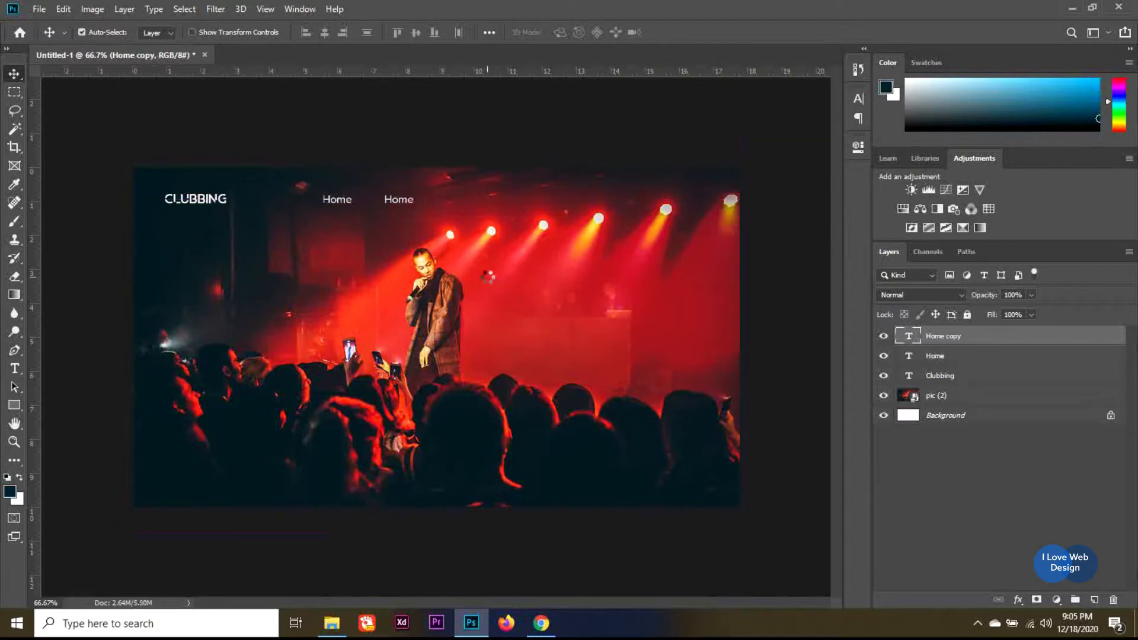
# Step: Change the text of the duplicated Home label to "Concerts"
pyautogui.press('t')
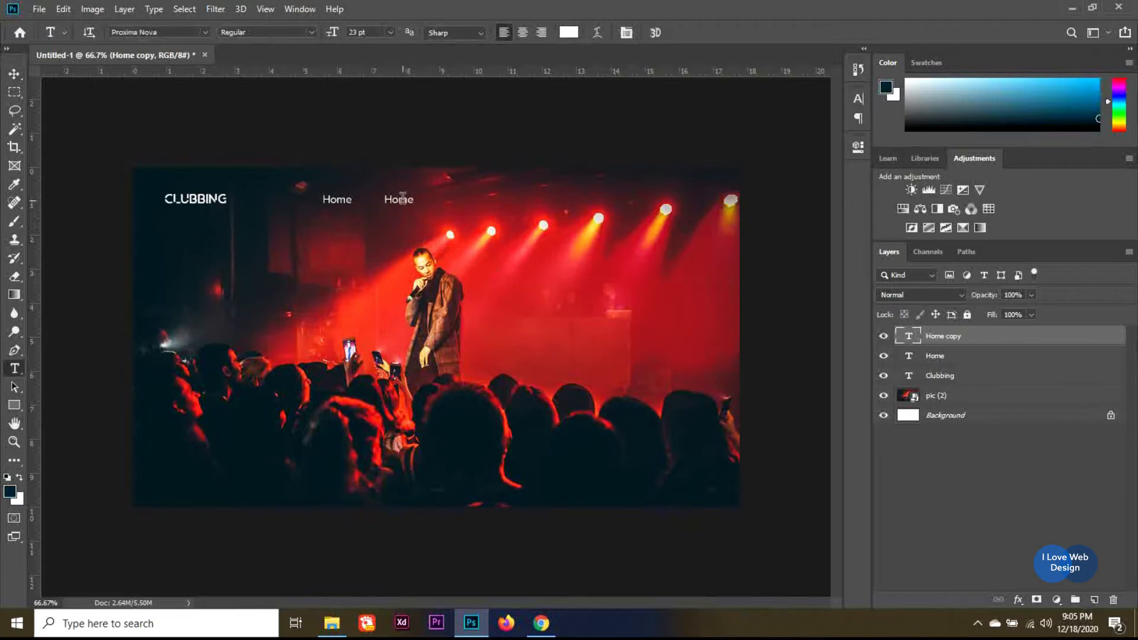
pyautogui.click(400, 200)
pyautogui.hotkey('ctrl', 'a')
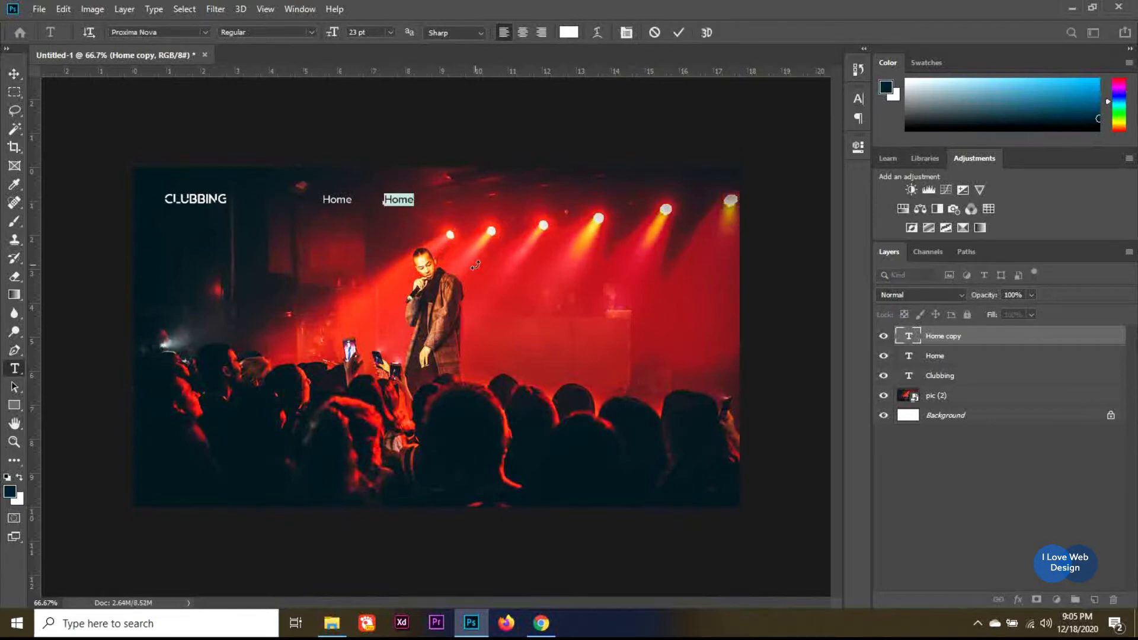
pyautogui.write('Cond')
pyautogui.write('erts')
pyautogui.click(678, 32)
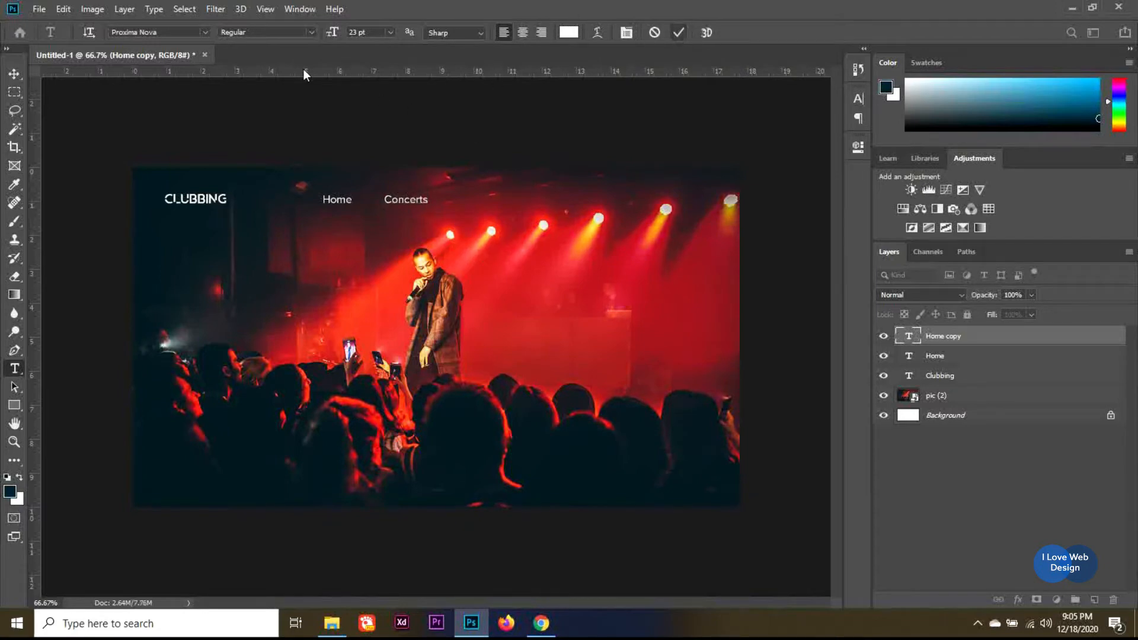
# Step: Duplicate the Concerts label and shift the copy 160 px to the right
pyautogui.click(15, 74)
pyautogui.hotkey('ctrl', 'j')
pyautogui.hotkey('shift', 'Right')
pyautogui.hotkey('shift', 'Right')
pyautogui.hotkey('shift', 'Right')
pyautogui.hotkey('shift', 'Right')
pyautogui.hotkey('shift', 'Right')
pyautogui.hotkey('shift', 'Right')
pyautogui.hotkey('shift', 'Right')
pyautogui.hotkey('shift', 'Right')
pyautogui.hotkey('shift', 'Right')
pyautogui.hotkey('shift', 'Right')
pyautogui.hotkey('shift', 'Right')
pyautogui.hotkey('shift', 'Right')
pyautogui.hotkey('shift', 'Right')
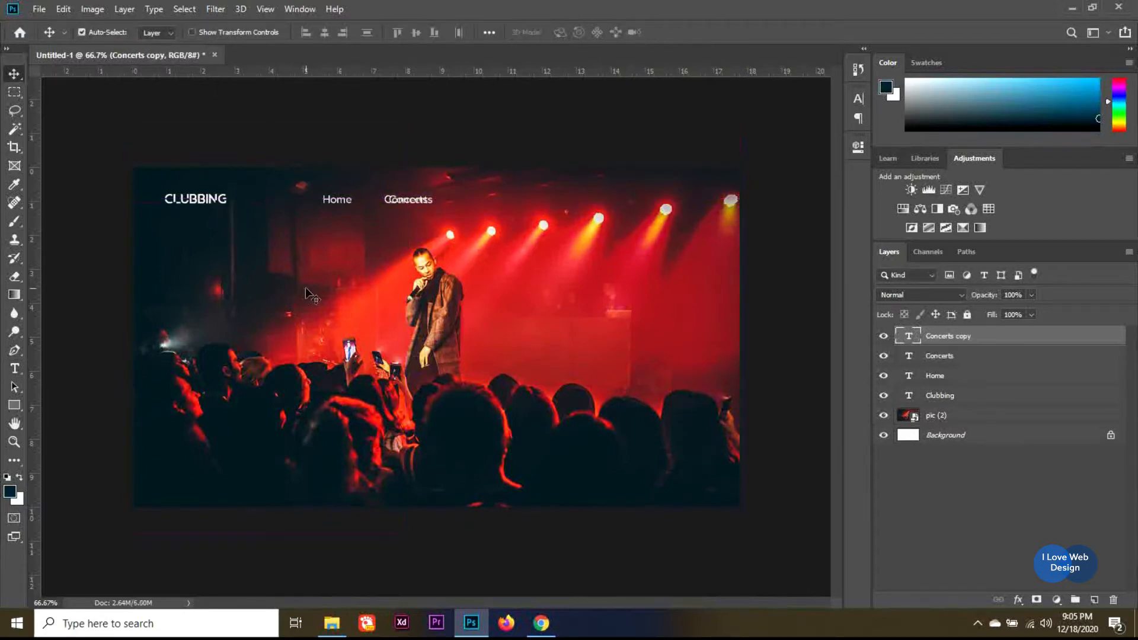
pyautogui.hotkey('shift', 'Right')
pyautogui.hotkey('shift', 'Right')
pyautogui.hotkey('shift', 'Right')
# Step: Change the text of the duplicated Concerts label to "Gallery"
pyautogui.press('t')
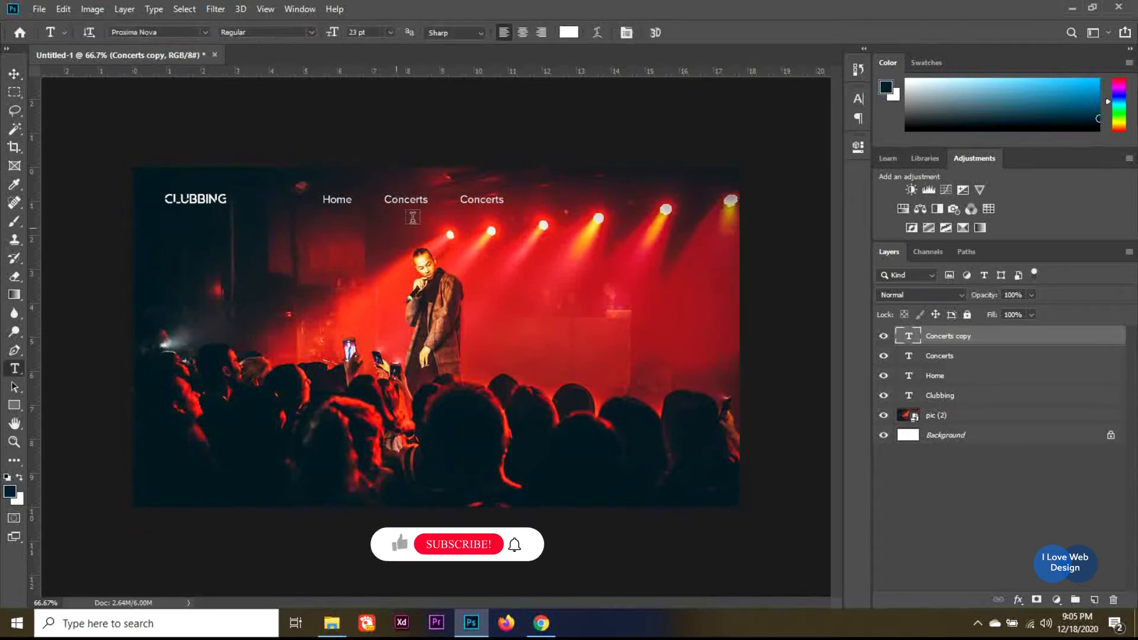
pyautogui.doubleClick(489, 201)
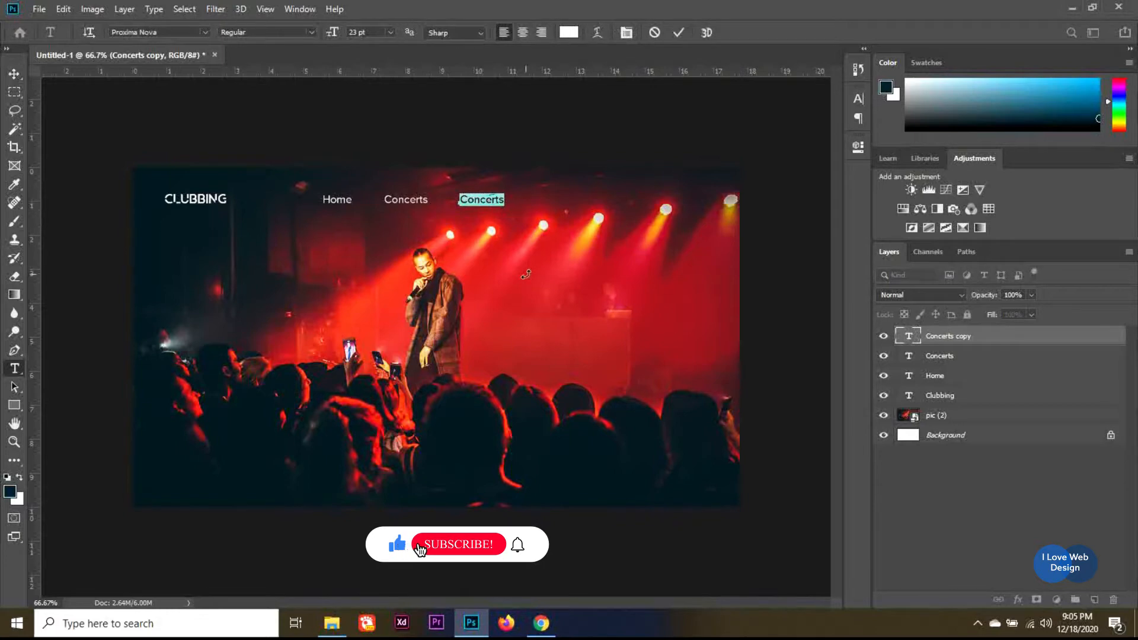
pyautogui.write('Gallery')
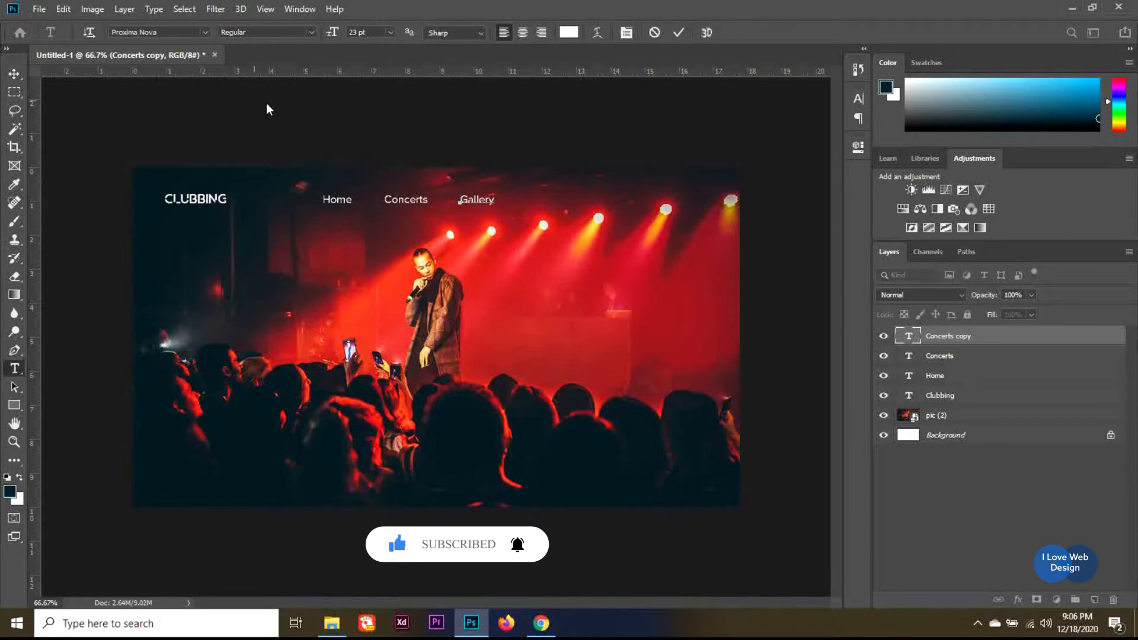
pyautogui.click(14, 73)
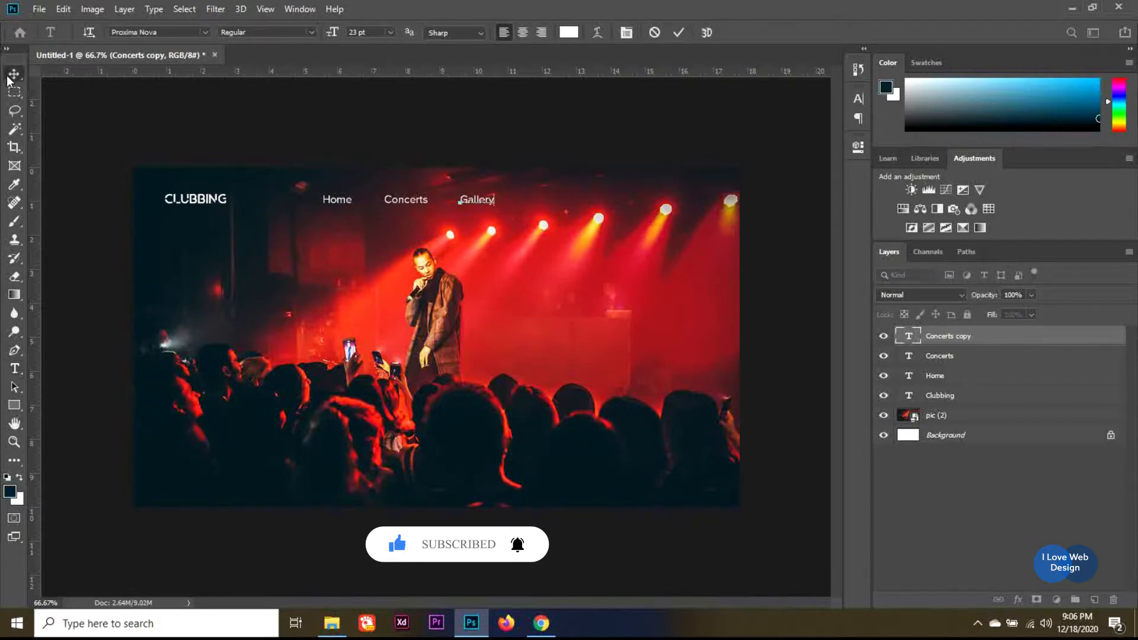
# Step: Duplicate the Gallery label and shift the copy about 130 px to the right
pyautogui.hotkey('ctrl', 'j')
pyautogui.hotkey('shift', 'Right')
pyautogui.hotkey('shift', 'Right')
pyautogui.hotkey('shift', 'Right')
pyautogui.hotkey('shift', 'Right')
pyautogui.hotkey('shift', 'Right')
pyautogui.hotkey('shift', 'Right')
pyautogui.hotkey('shift', 'Right')
pyautogui.hotkey('shift', 'Right')
pyautogui.hotkey('shift', 'Right')
pyautogui.hotkey('shift', 'Right')
pyautogui.hotkey('shift', 'Right')
pyautogui.hotkey('shift', 'Right')
pyautogui.hotkey('shift', 'Right')
pyautogui.hotkey('shift', 'Right')
pyautogui.hotkey('shift', 'Right')
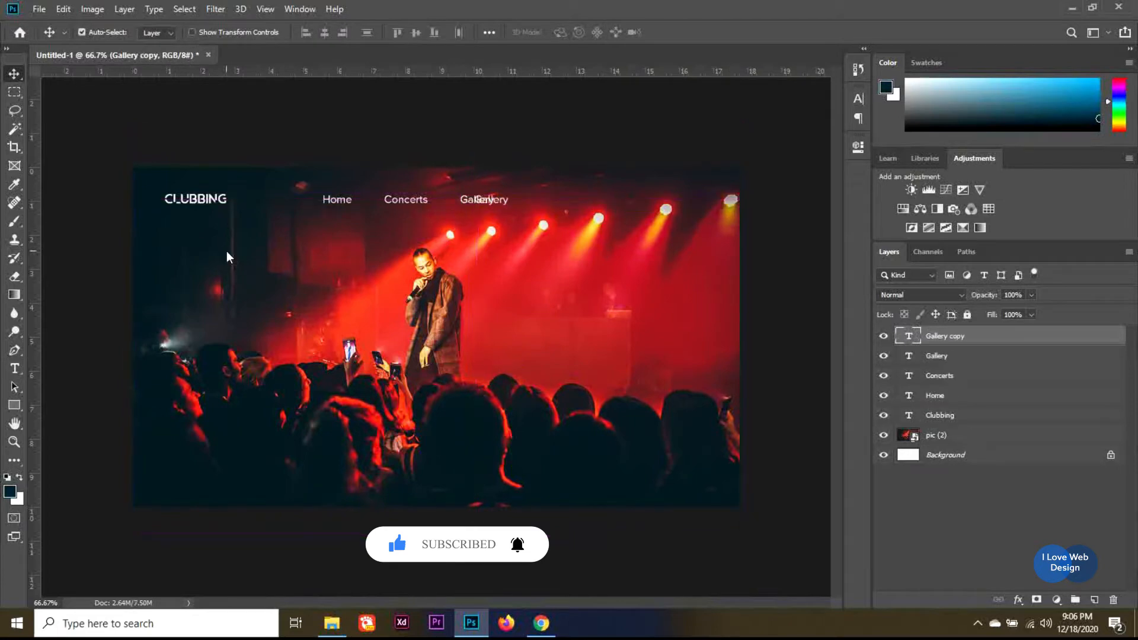
# Step: Change the text of the duplicated Gallery label to "Contact"
pyautogui.press('t')
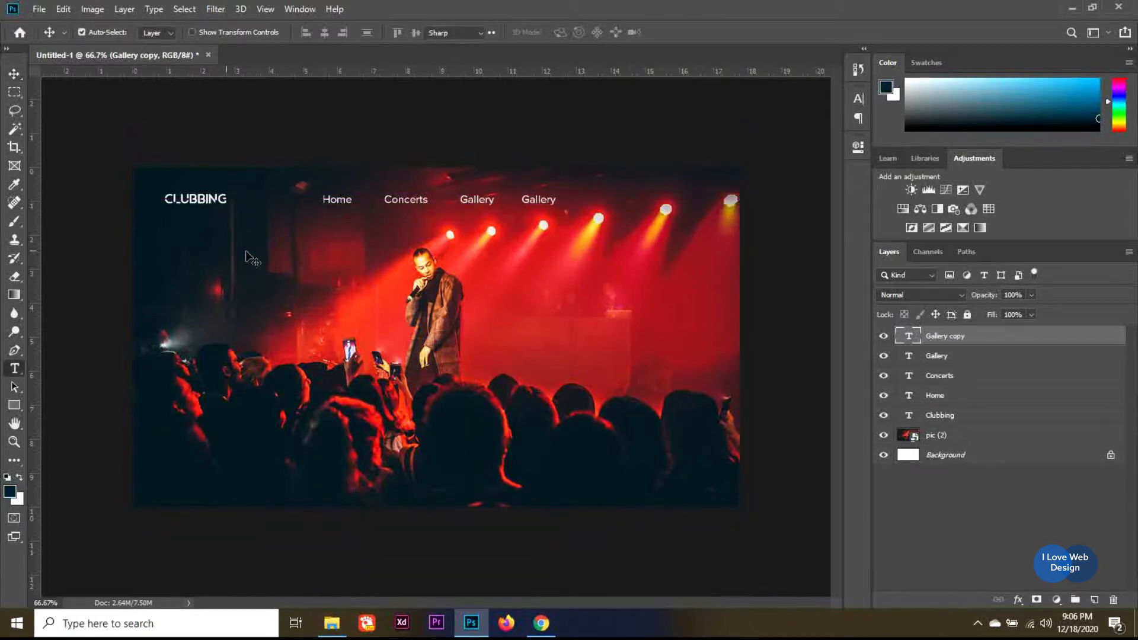
pyautogui.doubleClick(539, 200)
pyautogui.hotkey('ctrl', 'a')
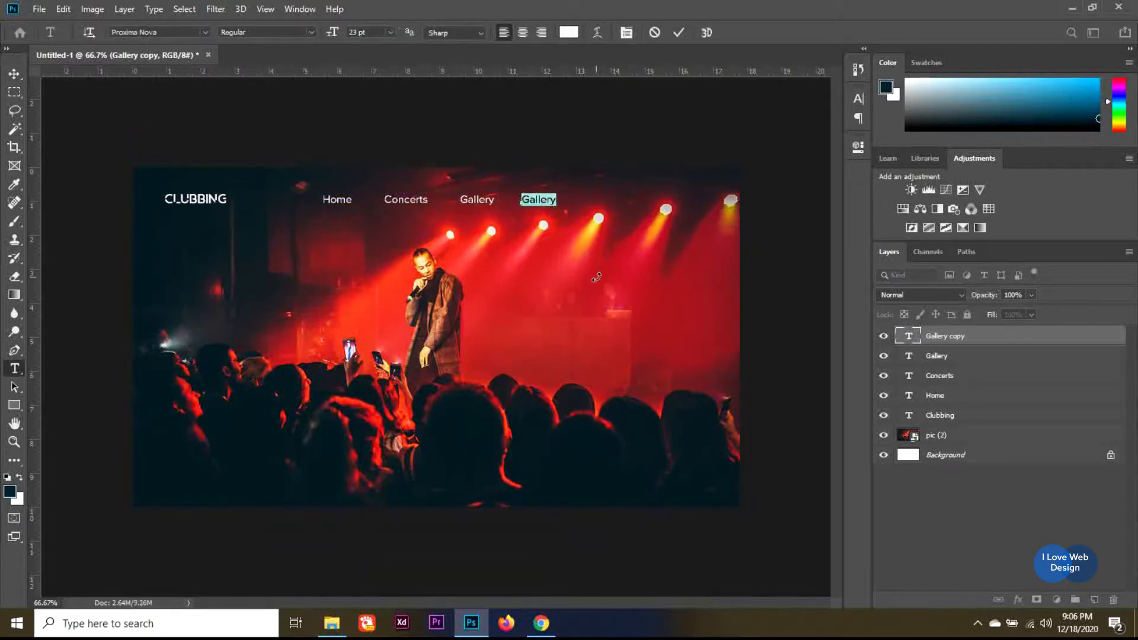
pyautogui.press('BackSpace')
pyautogui.write('Contact')
pyautogui.click(14, 74)
# Step: Scale the Home, Concerts, Gallery and Contact labels down together around their center and shift them 20 px left overall
pyautogui.keyDown('shift'); pyautogui.click(948, 398); pyautogui.keyUp('shift')
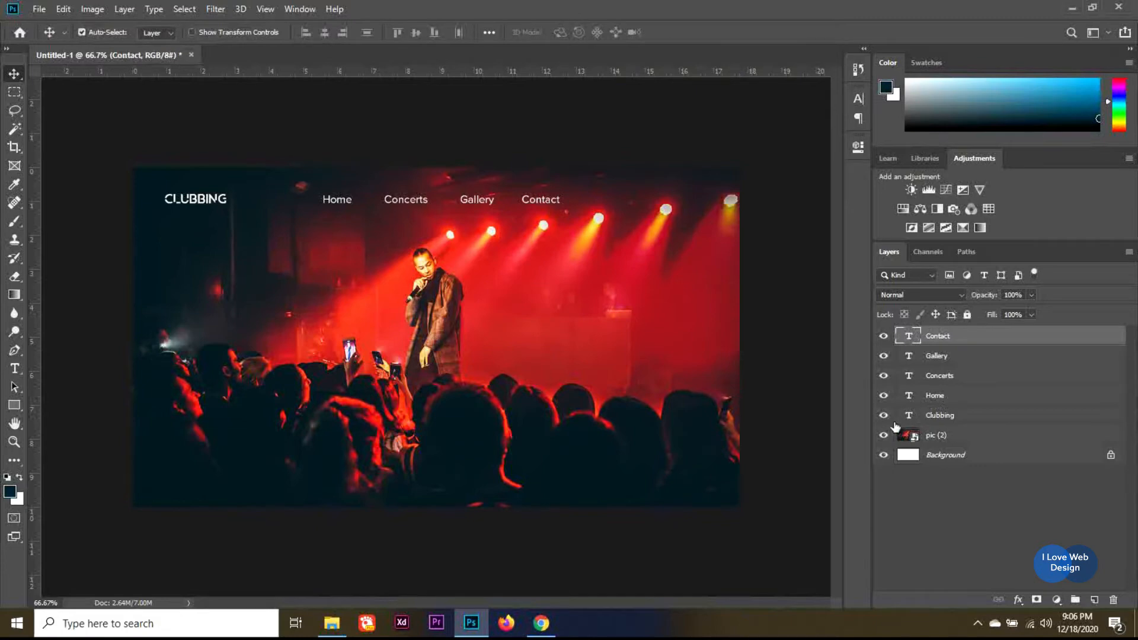
pyautogui.hotkey('ctrl', 't')
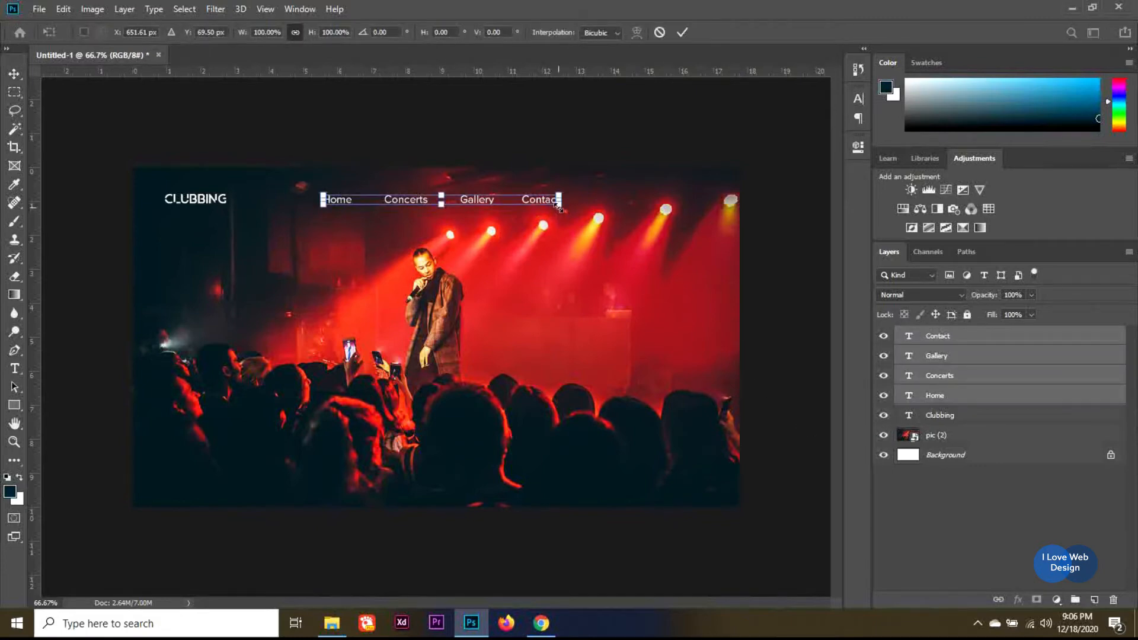
pyautogui.moveTo(559, 211); pyautogui.dragTo(543, 205)
pyautogui.press('Return')
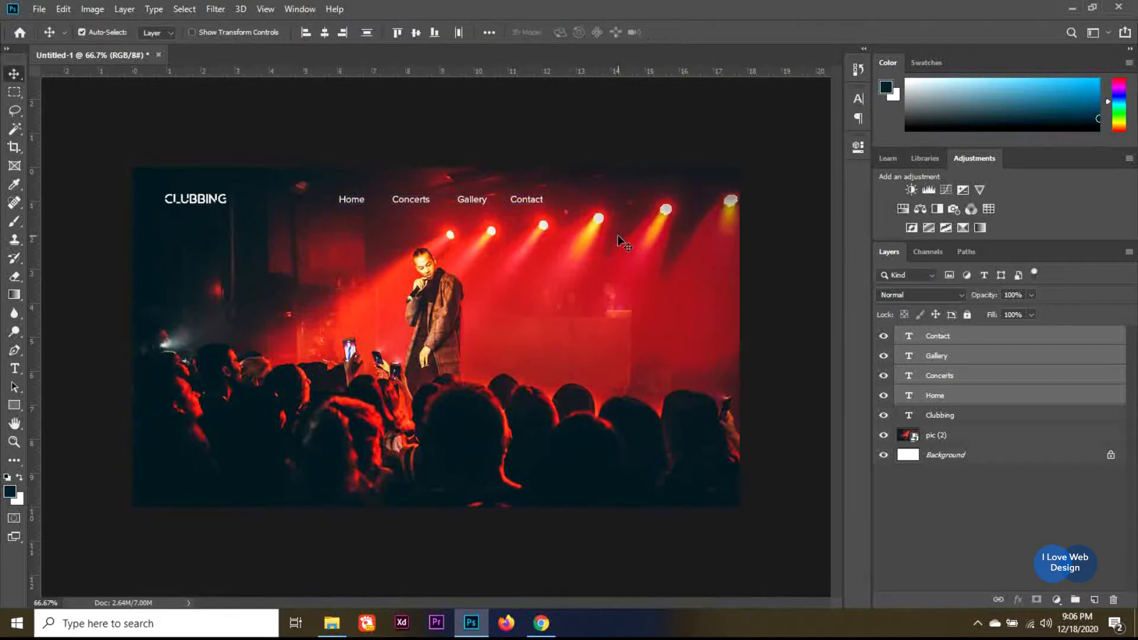
pyautogui.hotkey('shift', 'Left')
pyautogui.hotkey('shift', 'Left')
pyautogui.hotkey('shift', 'Left')
pyautogui.hotkey('shift', 'Right')
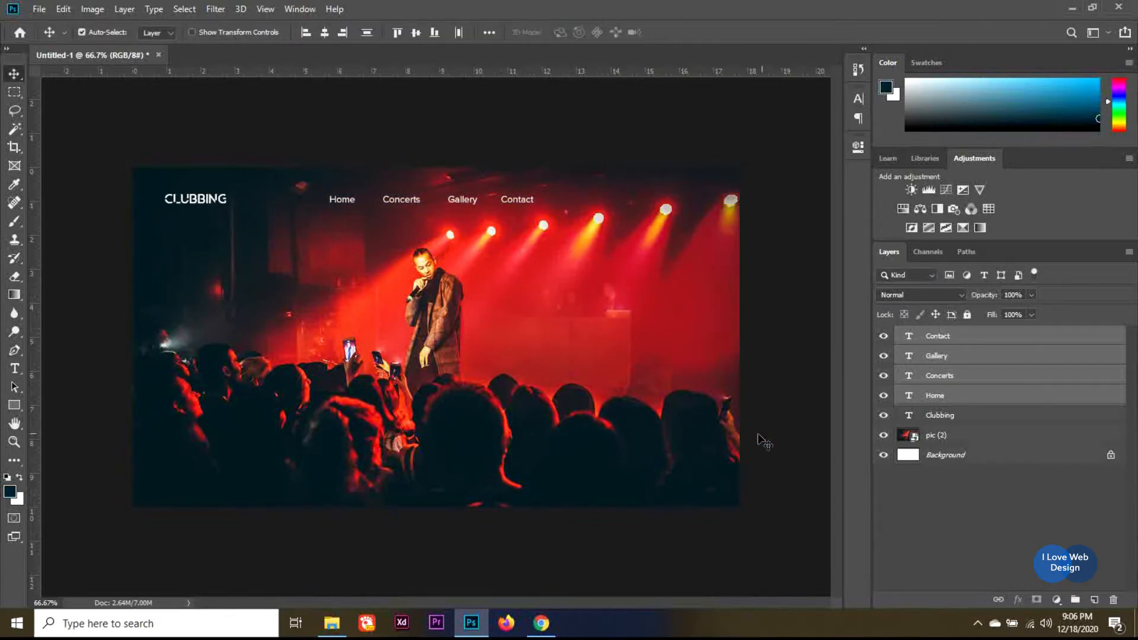
# Step: Place the menu icon file from the Live Concert folder above the Contact layer, near the photo's right edge in the navigation row
pyautogui.click(927, 338)
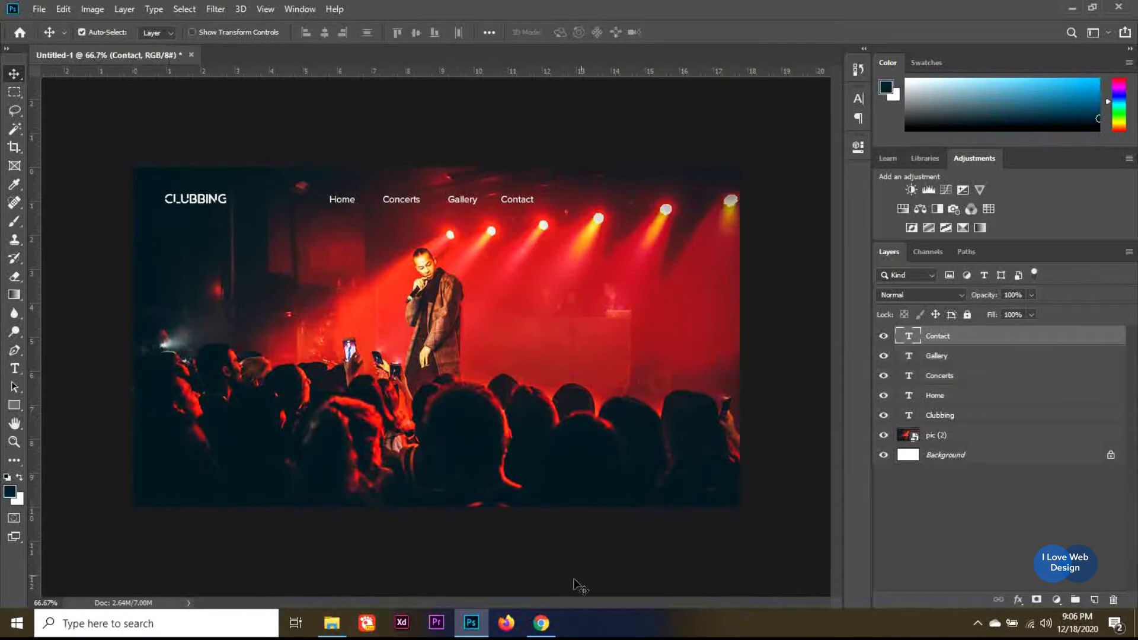
pyautogui.click(332, 622)
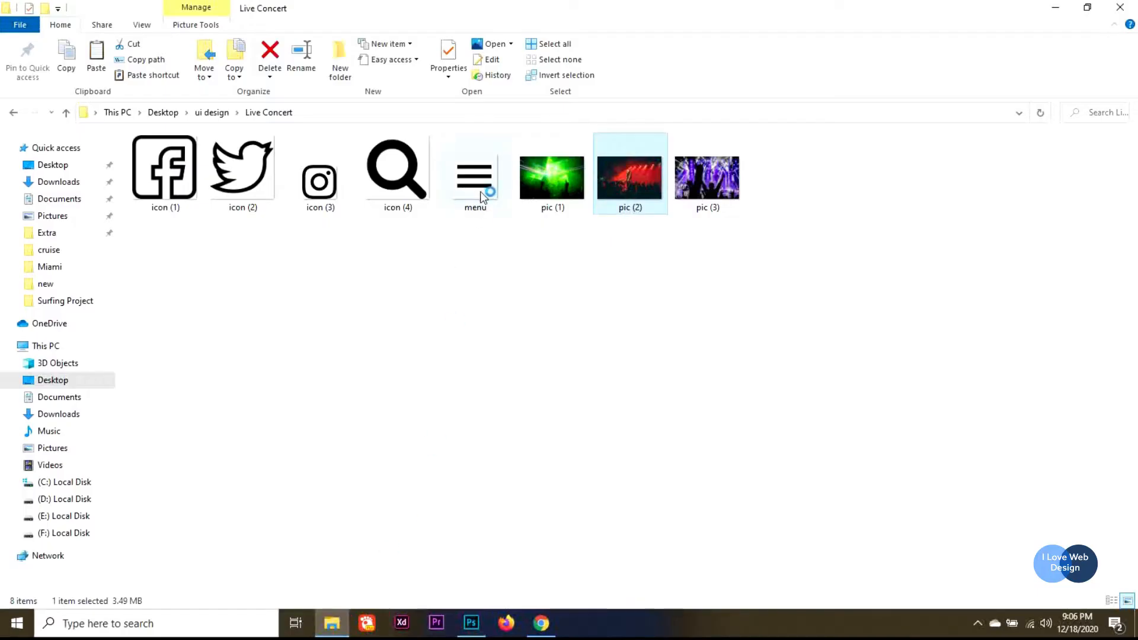
pyautogui.moveTo(483, 194); pyautogui.dragTo(686, 371)
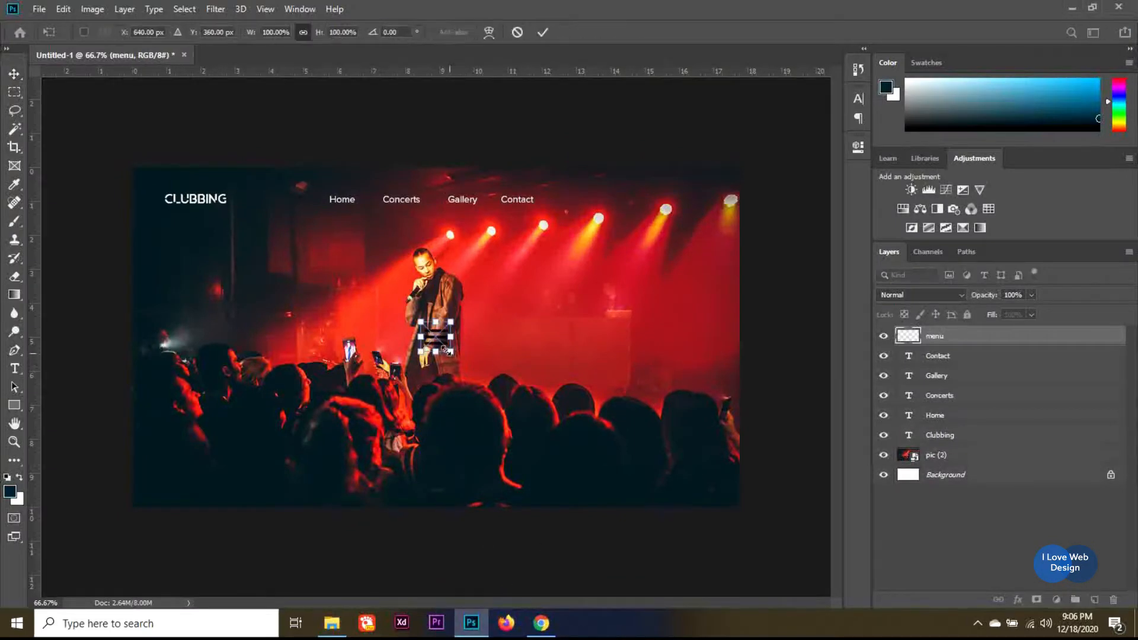
pyautogui.moveTo(448, 351); pyautogui.dragTo(725, 206)
pyautogui.press('Return')
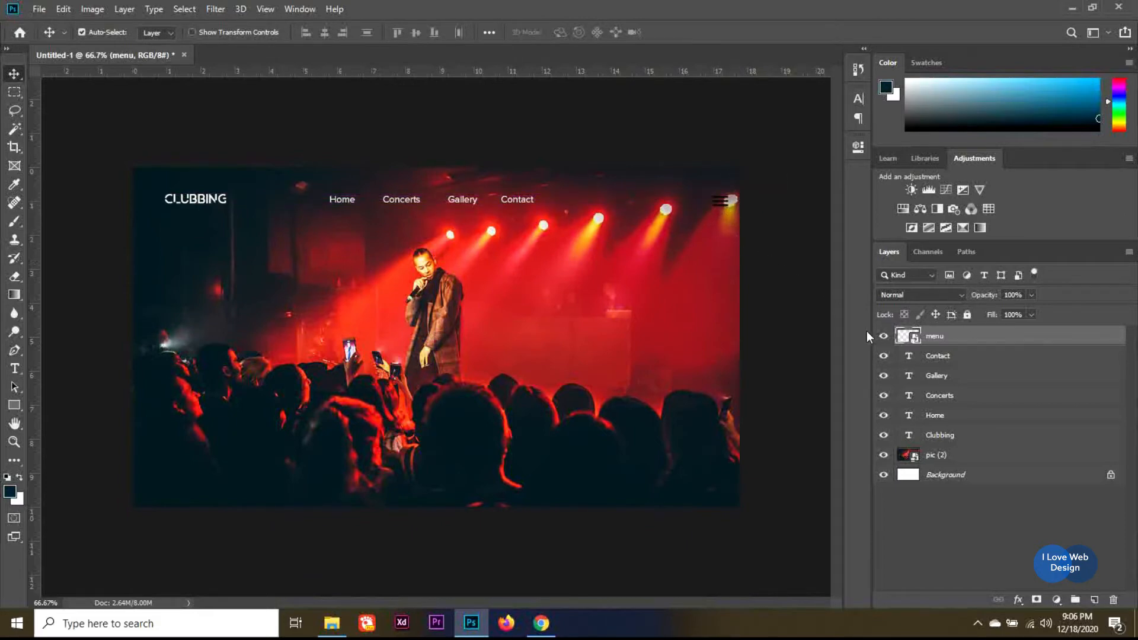
# Step: Apply a white (ffffff) Color Overlay to the menu icon
pyautogui.doubleClick(944, 343)
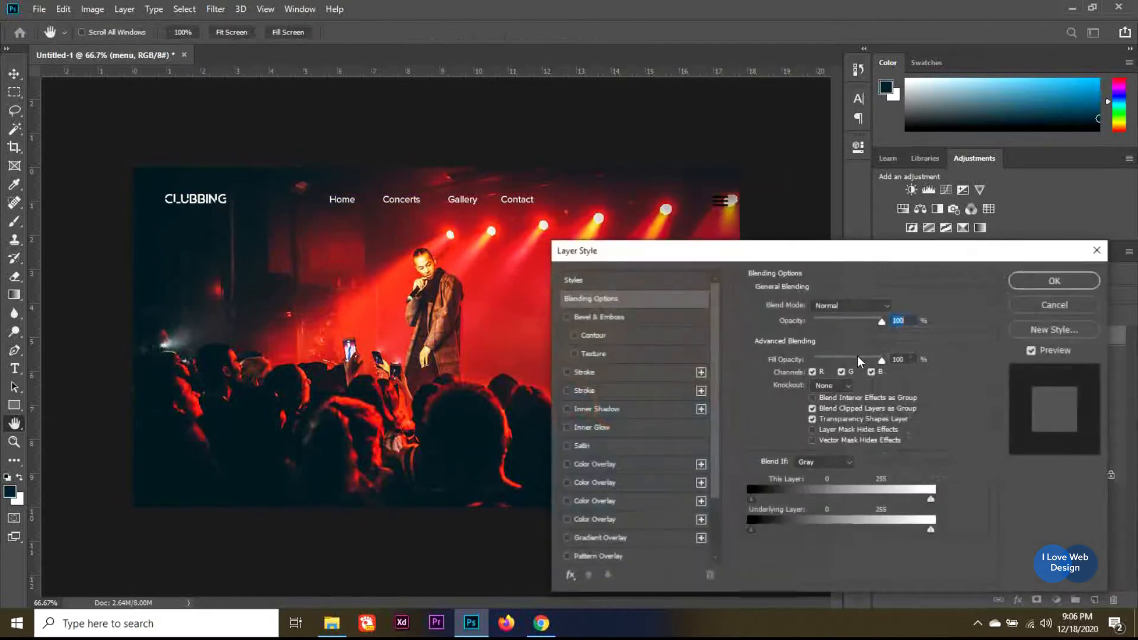
pyautogui.click(594, 483)
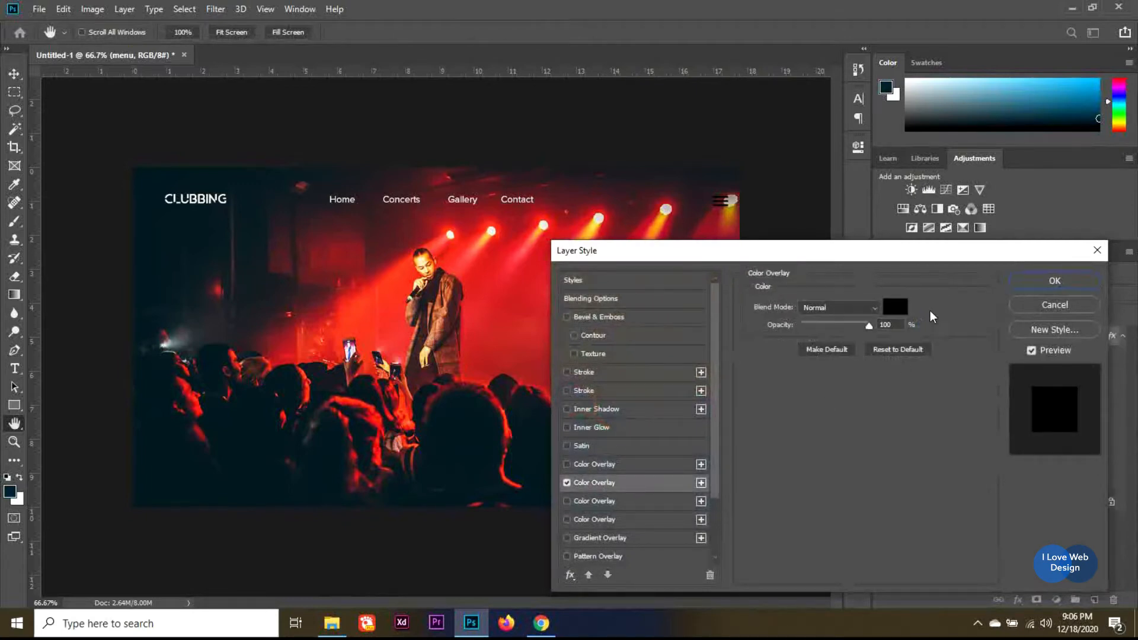
pyautogui.click(901, 307)
pyautogui.write('ffffff')
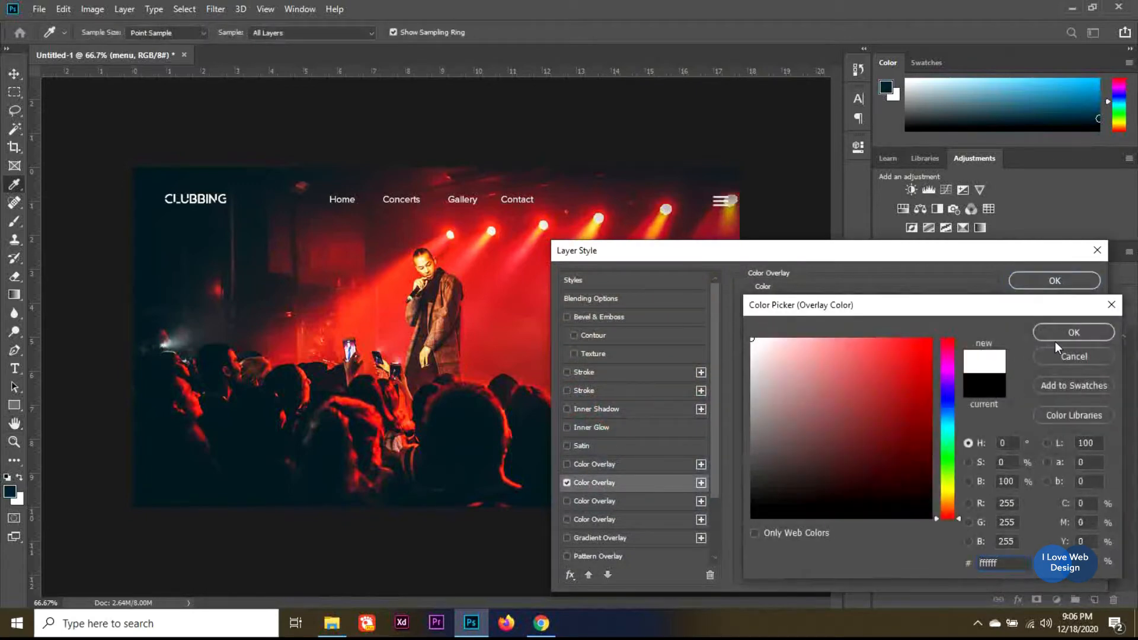
pyautogui.click(1096, 333)
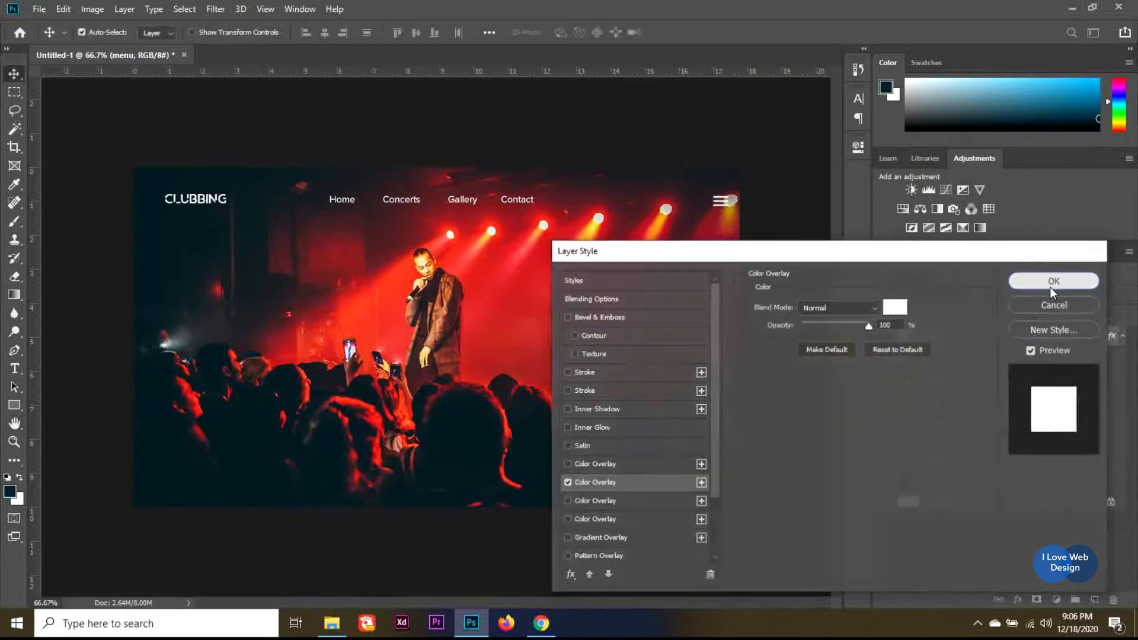
pyautogui.click(1050, 287)
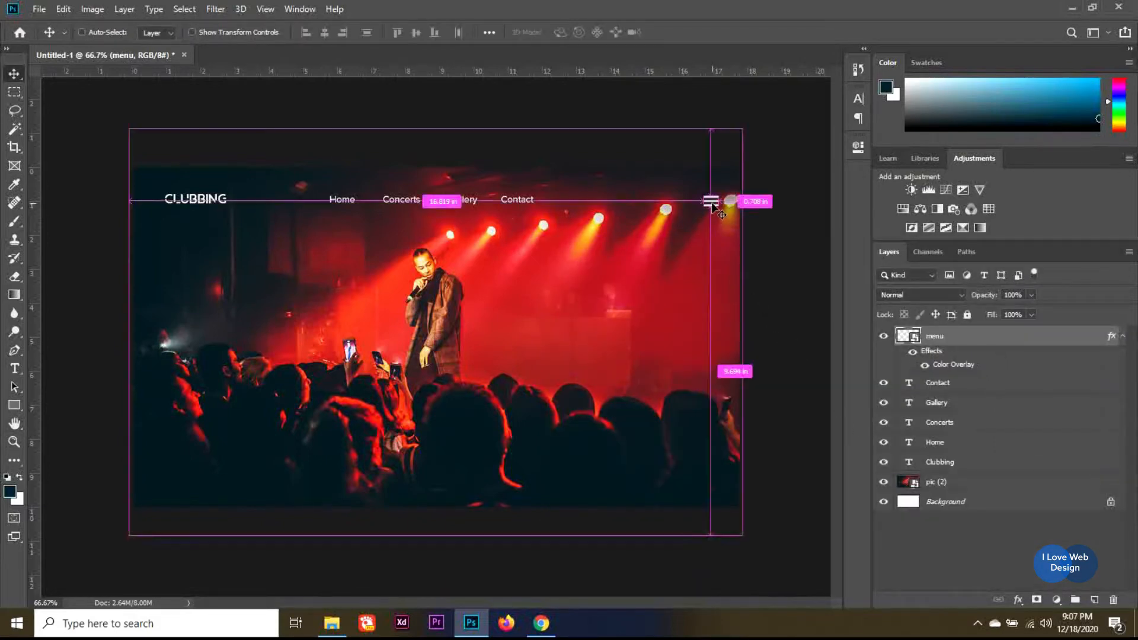
# Step: Scale the menu icon to 53.15% and position it at about X 1220 px, Y 72 px
pyautogui.hotkey('ctrl', 't')
pyautogui.moveTo(720, 211); pyautogui.dragTo(718, 209)
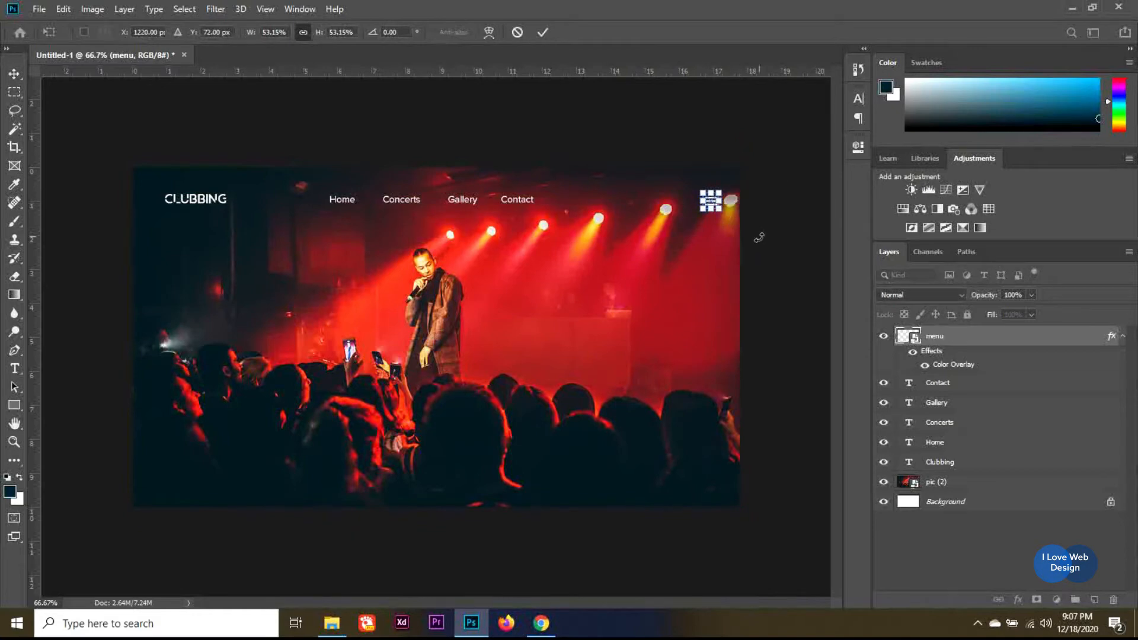
pyautogui.press('Return')
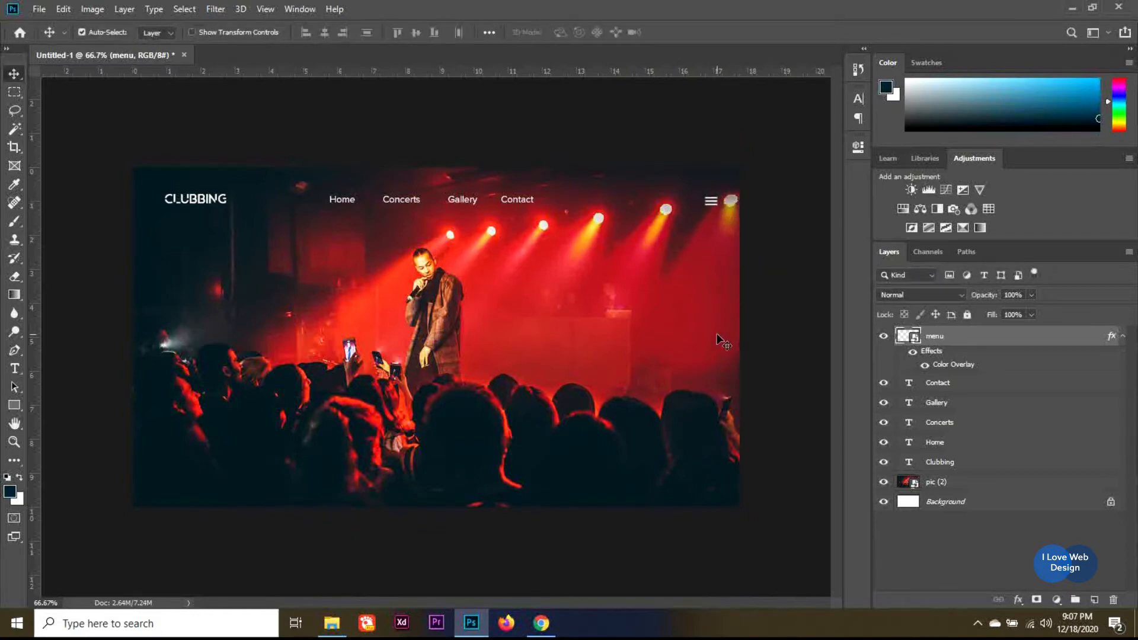
# Step: Add a two-line heading reading "Explore Your" and "Musix, Live." over the crowd below the navigation menu
pyautogui.press('t')
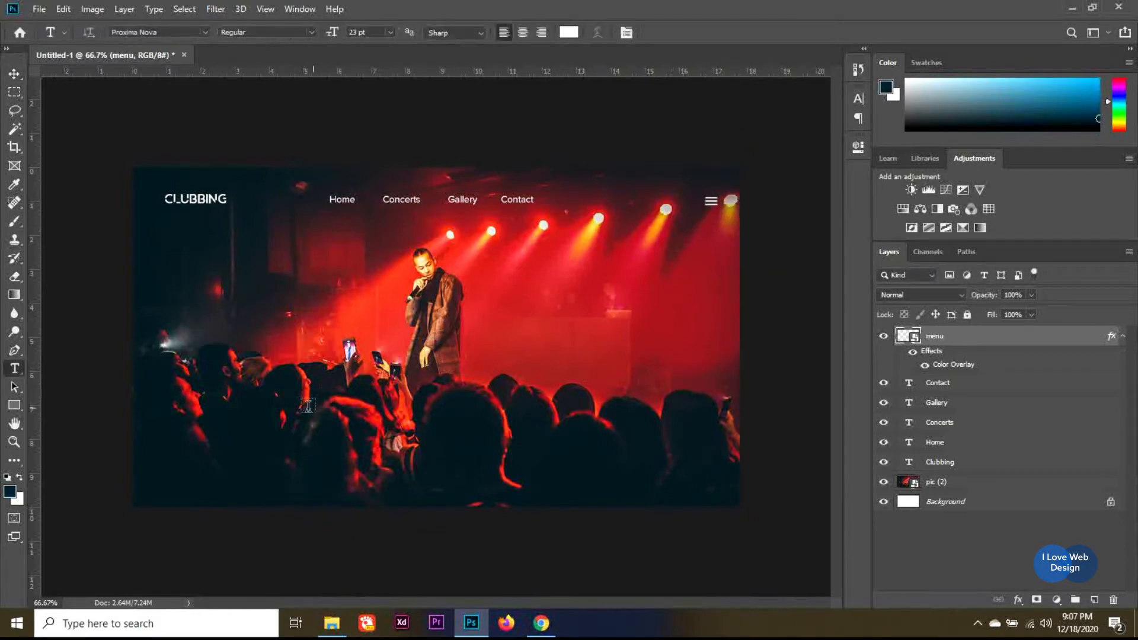
pyautogui.click(243, 356)
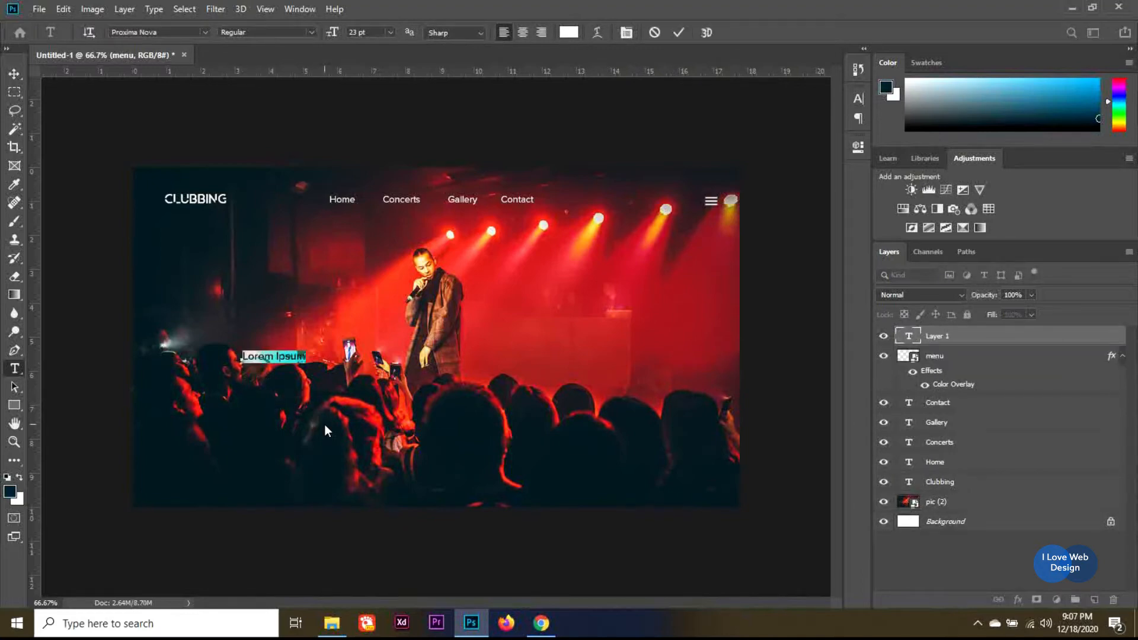
pyautogui.write('Exp')
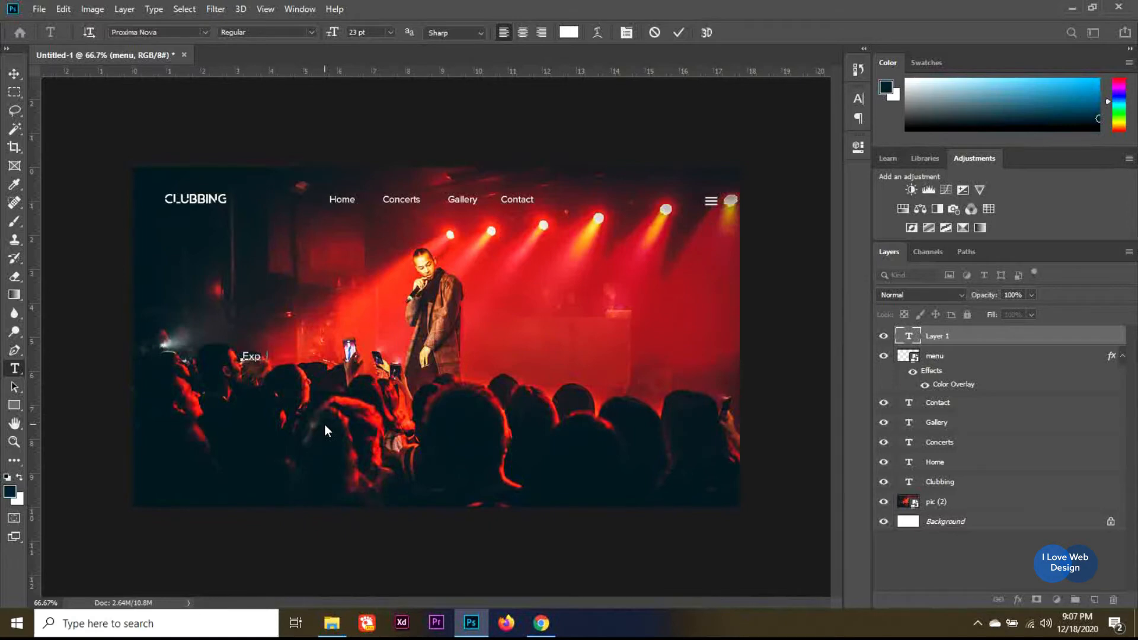
pyautogui.write('lore Your')
pyautogui.press('Return')
pyautogui.write('Mu')
pyautogui.write('six')
pyautogui.write('.')
pyautogui.write(' Live')
pyautogui.hotkey('ctrl', 'a')
pyautogui.press('Right')
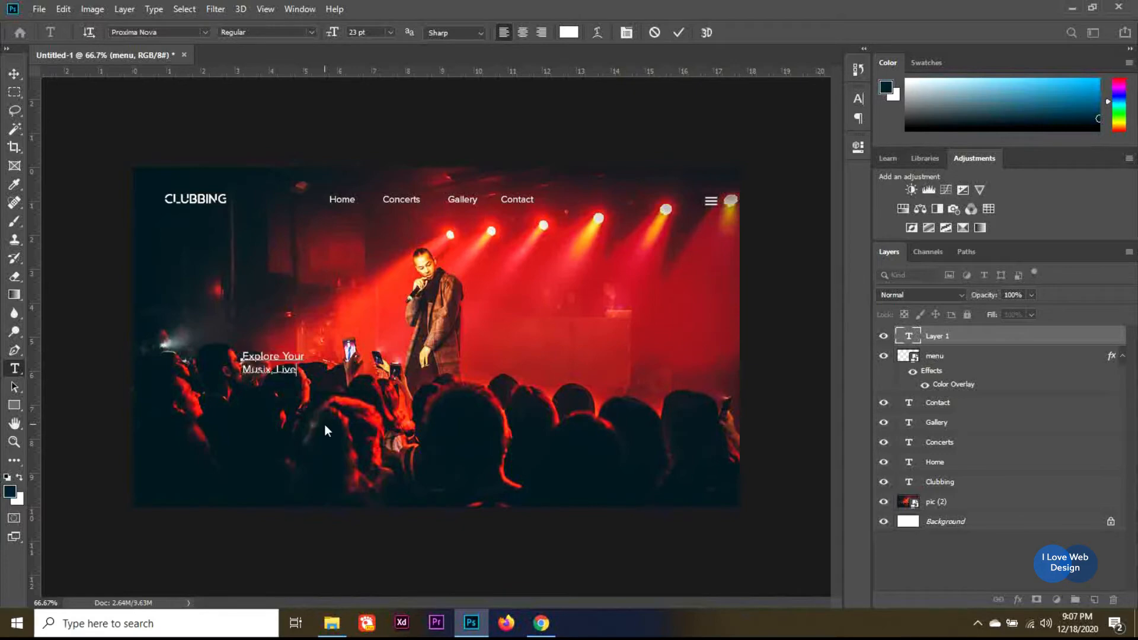
pyautogui.write('.')
# Step: Set the font of the whole heading to GT America Bold
pyautogui.hotkey('ctrl', 'a')
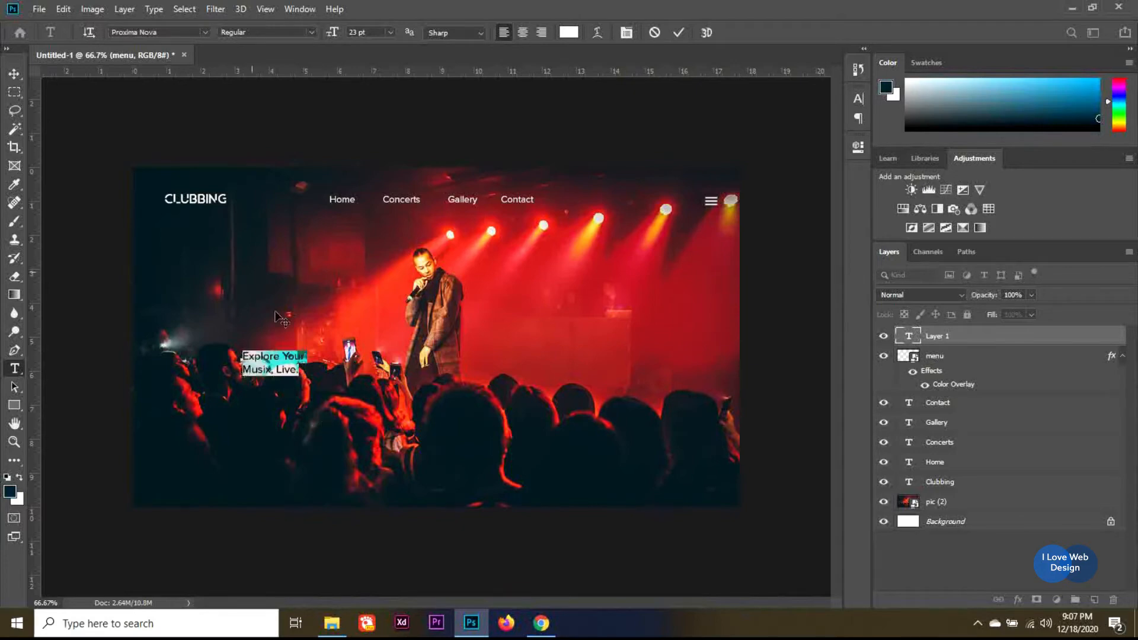
pyautogui.write('g')
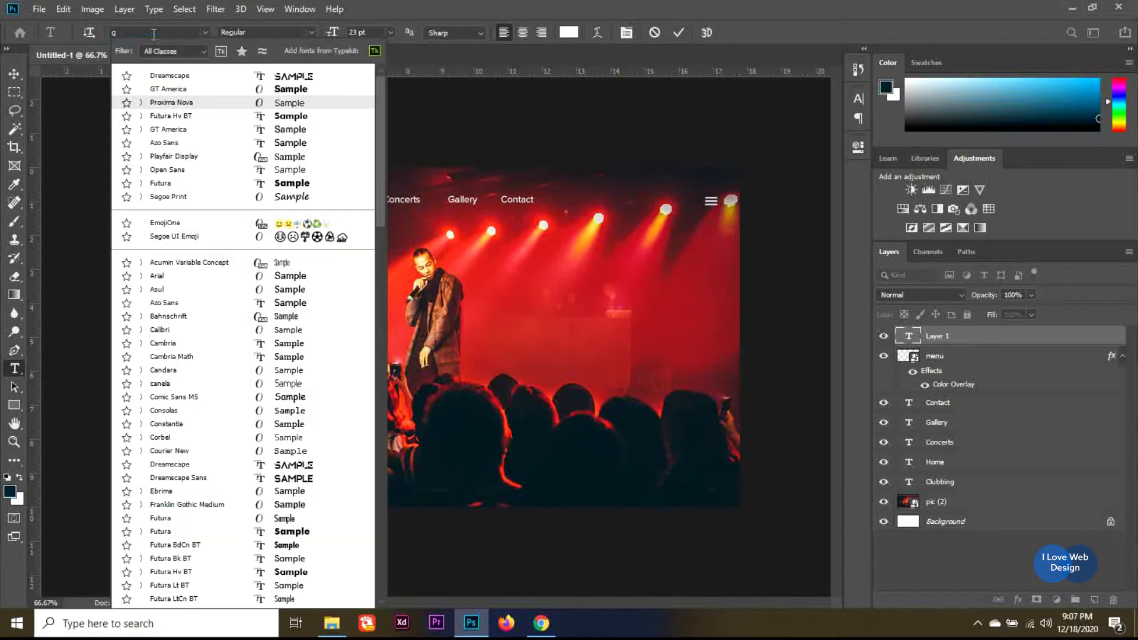
pyautogui.write('t')
pyautogui.press('Down')
pyautogui.press('Return')
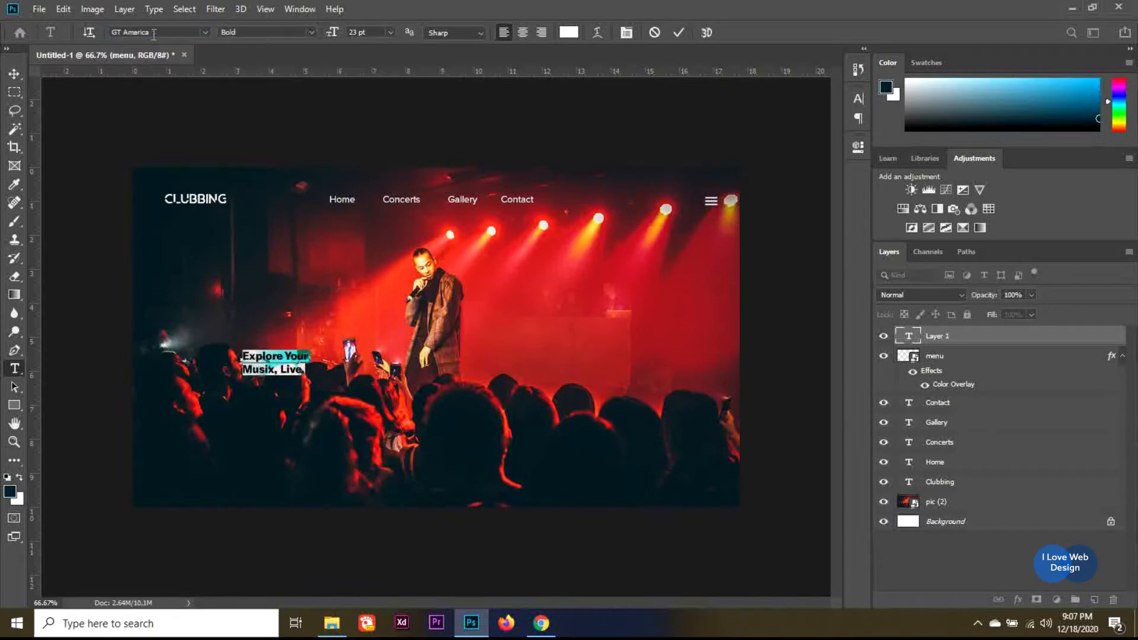
# Step: Set the heading's font size to 82 pt and move it slightly up and to the left, to about X 193 px
pyautogui.click(374, 32)
pyautogui.press('Up')
pyautogui.press('Up')
pyautogui.press('Up')
pyautogui.press('Up')
pyautogui.press('Up')
pyautogui.press('Up')
pyautogui.press('Up')
pyautogui.press('Up')
pyautogui.press('Up')
pyautogui.press('Up')
pyautogui.press('Up')
pyautogui.press('Up')
pyautogui.press('Up')
pyautogui.press('Up')
pyautogui.press('Up')
pyautogui.press('Up')
pyautogui.press('Up')
pyautogui.press('Up')
pyautogui.press('Up')
pyautogui.press('Up')
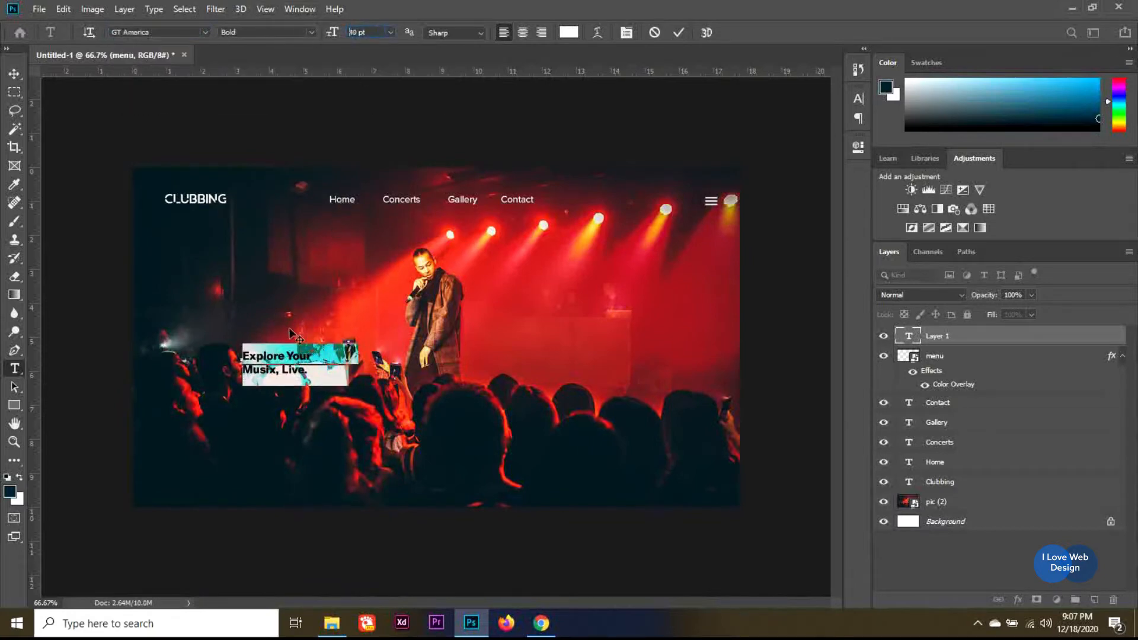
pyautogui.press('Up')
pyautogui.press('Up')
pyautogui.press('Up')
pyautogui.press('Up')
pyautogui.press('Up')
pyautogui.press('Up')
pyautogui.press('Up')
pyautogui.press('Up')
pyautogui.press('Up')
pyautogui.press('Up')
pyautogui.press('Up')
pyautogui.press('Up')
pyautogui.press('Up')
pyautogui.press('Up')
pyautogui.press('Up')
pyautogui.press('Up')
pyautogui.press('Up')
pyautogui.press('Up')
pyautogui.press('Up')
pyautogui.press('Up')
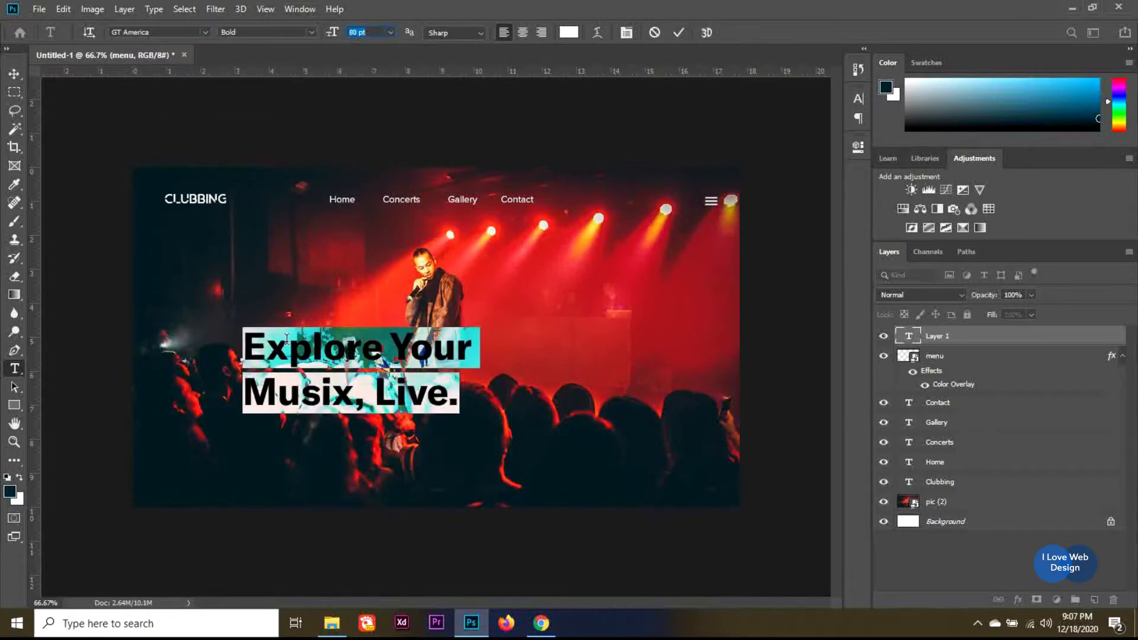
pyautogui.press('Up')
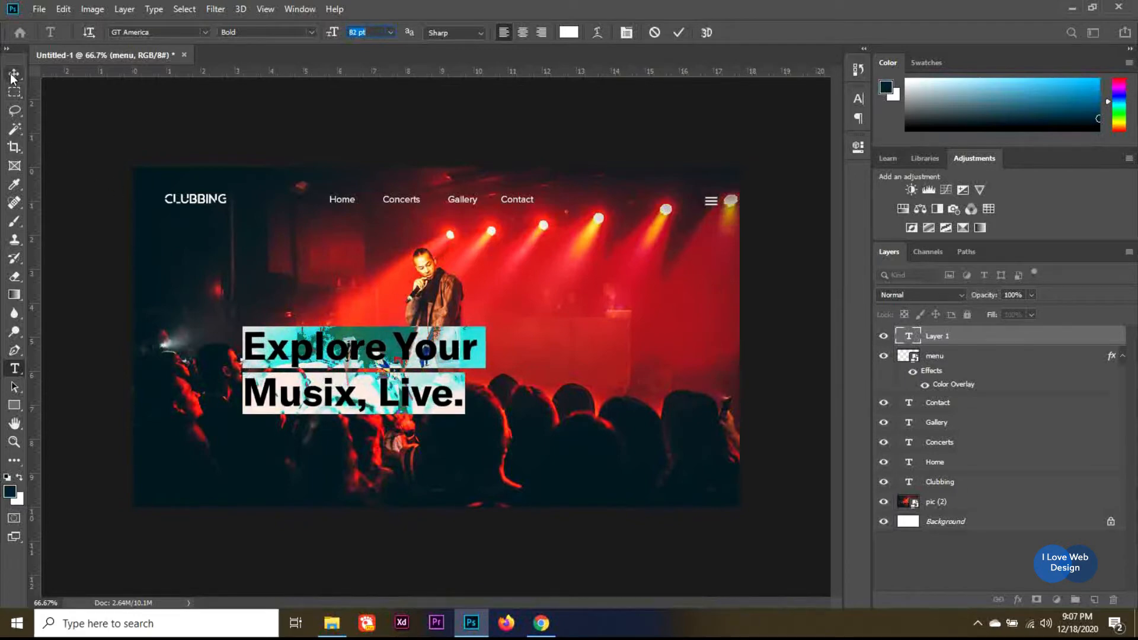
pyautogui.click(14, 73)
pyautogui.moveTo(341, 356); pyautogui.dragTo(311, 340)
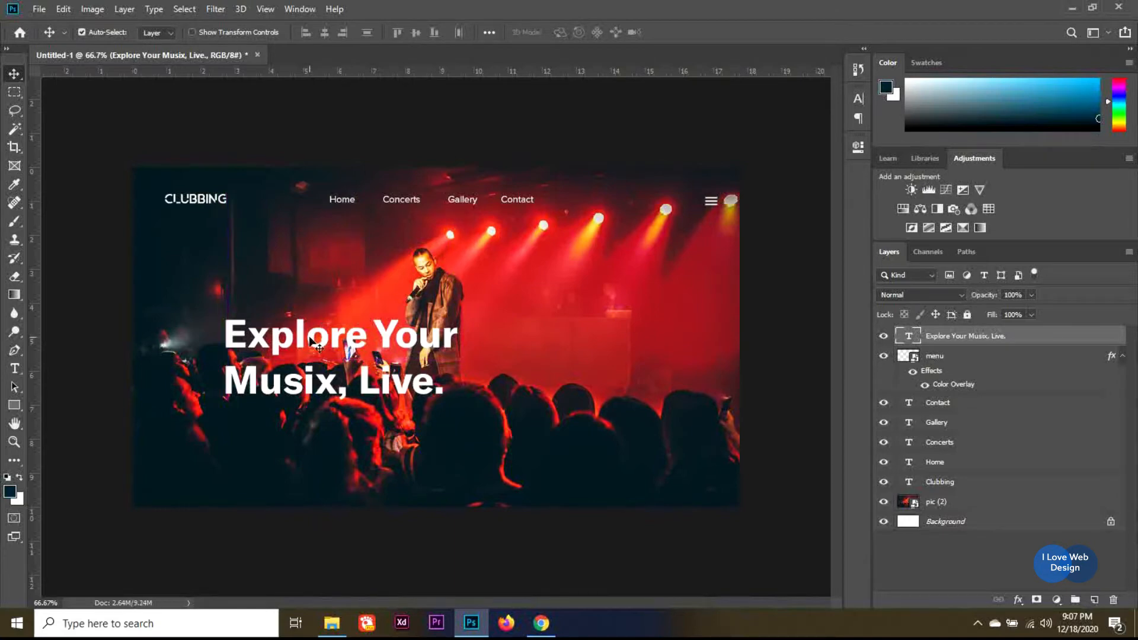
# Step: Draw a rectangle about 422 × 59 px below the heading, aligned with its left edge, and fill it with white
pyautogui.click(14, 405)
pyautogui.moveTo(223, 429); pyautogui.dragTo(424, 457)
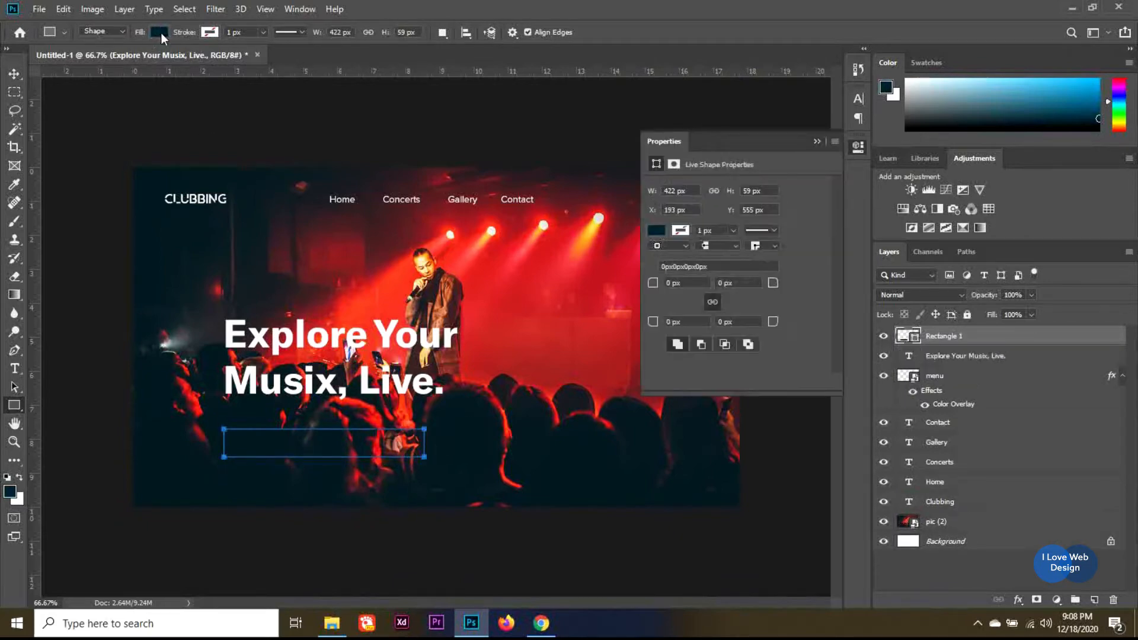
pyautogui.click(161, 33)
pyautogui.click(109, 106)
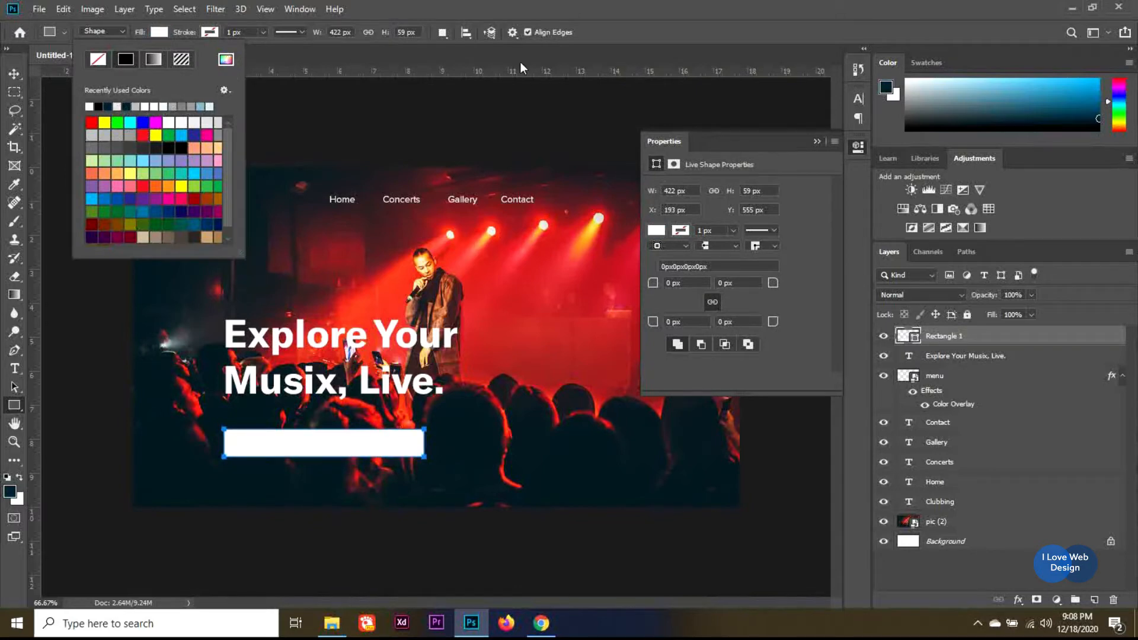
pyautogui.click(816, 141)
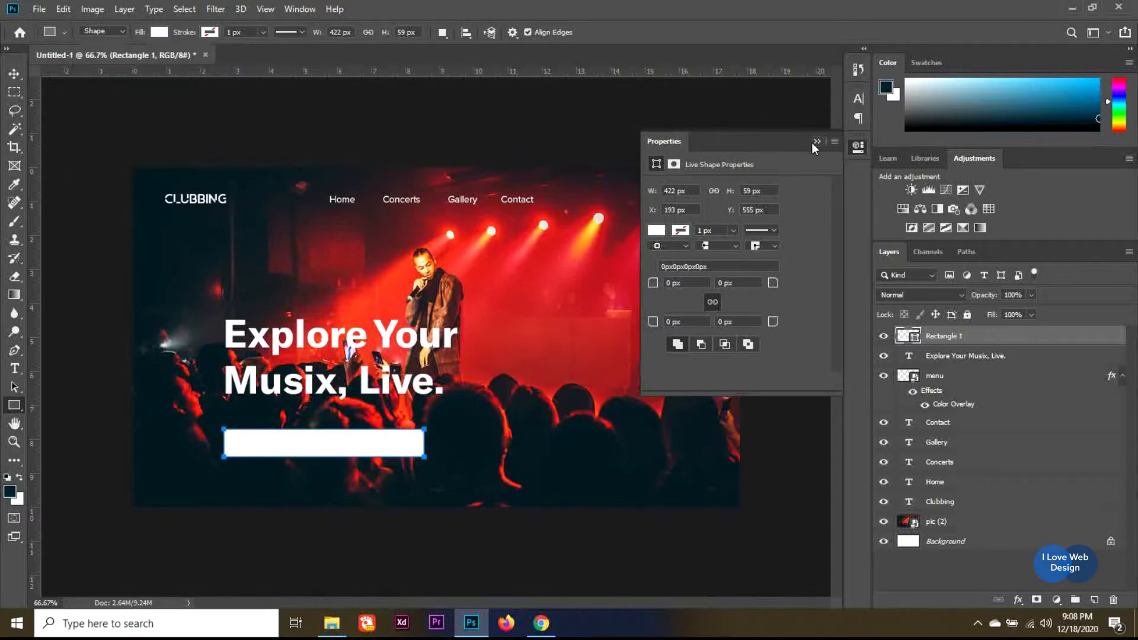
pyautogui.click(15, 74)
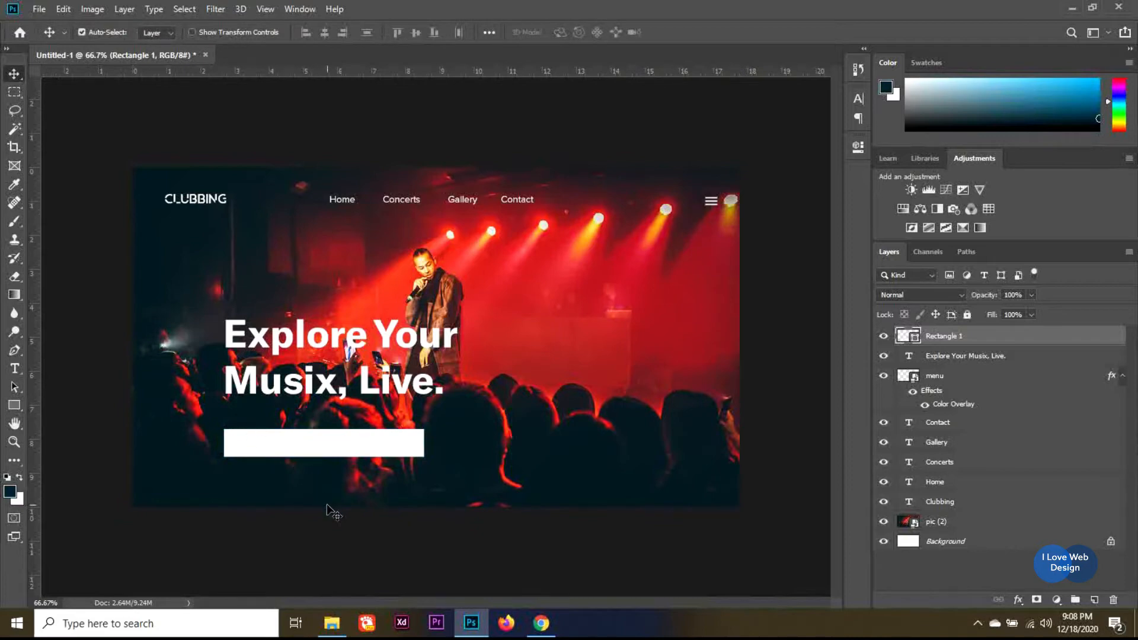
# Step: Add a text line beginning "SEARCH CONCERTS N" below the white rectangle
pyautogui.press('t')
pyautogui.click(310, 485)
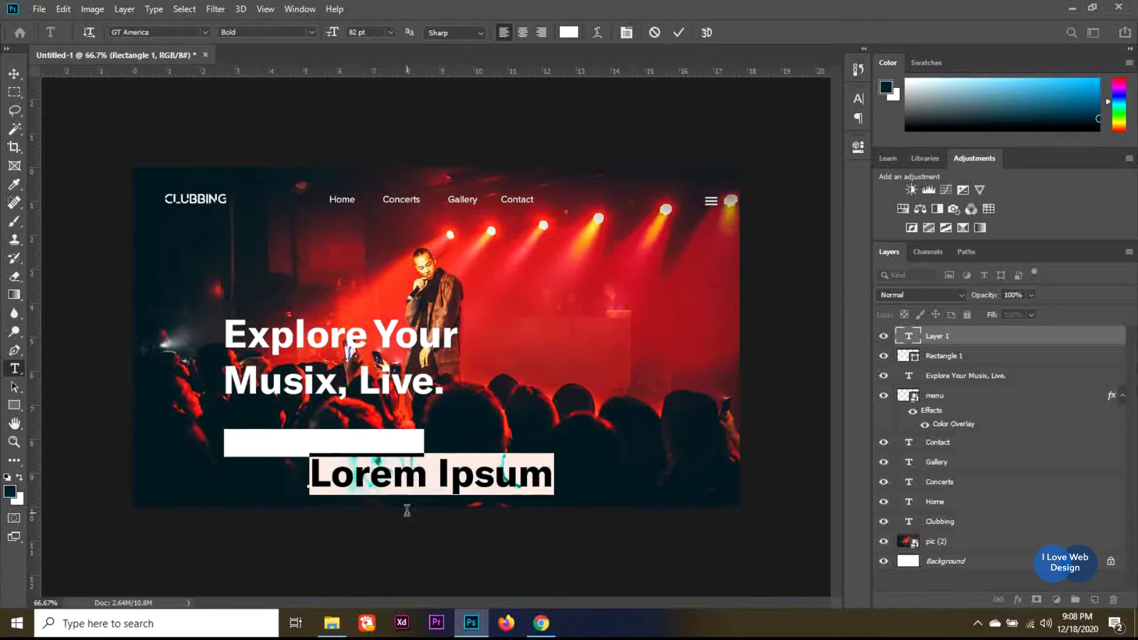
pyautogui.write('Se')
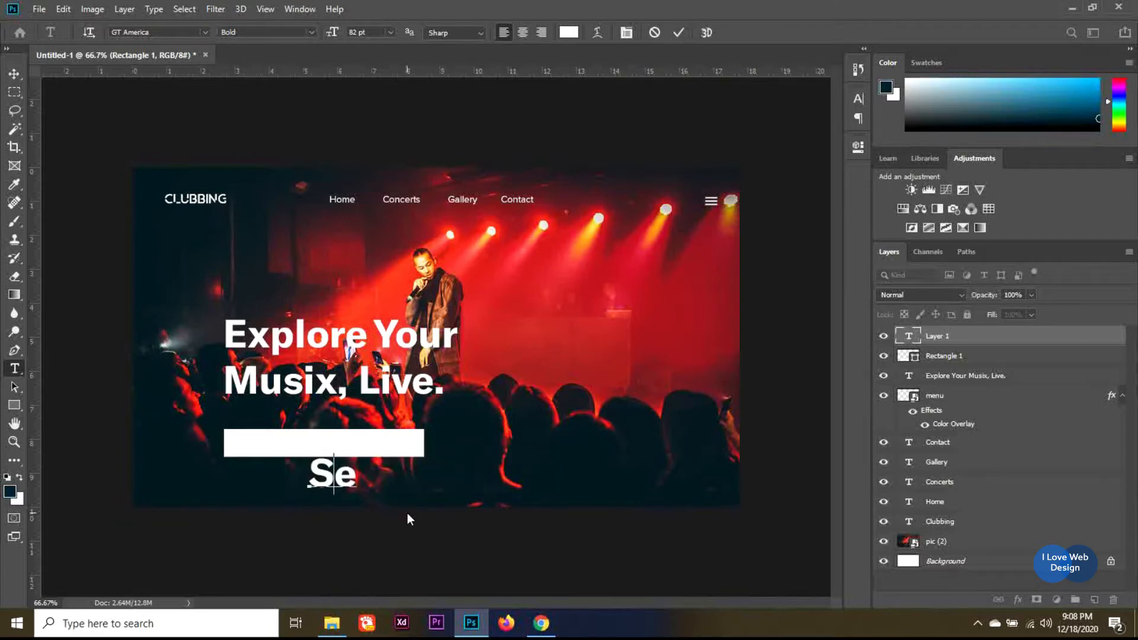
pyautogui.press('BackSpace')
pyautogui.press('BackSpace')
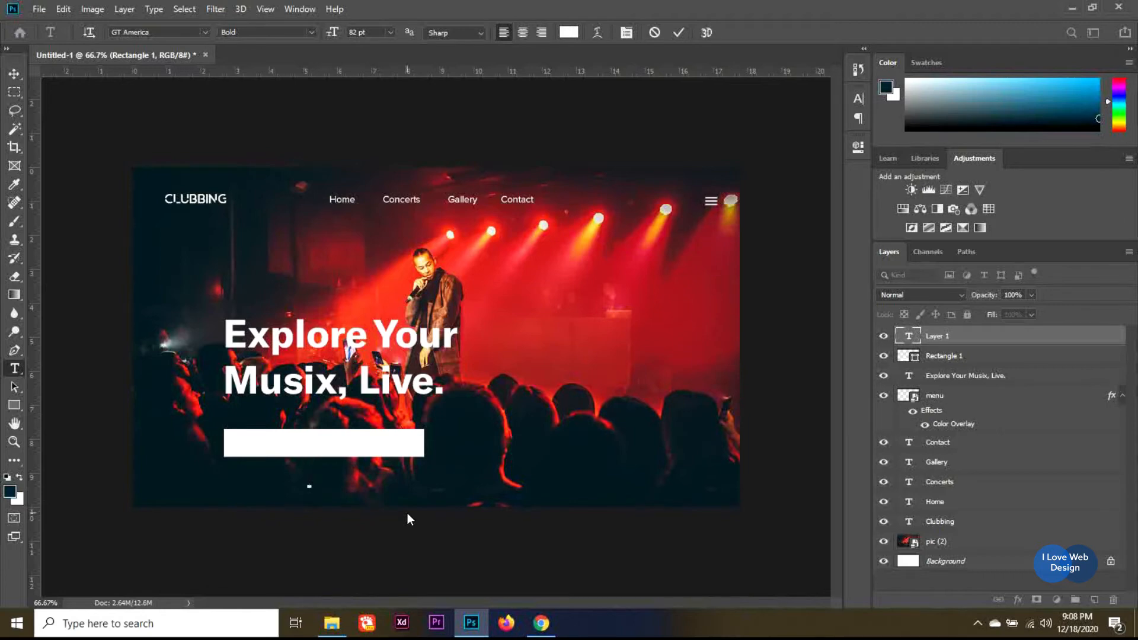
pyautogui.write('SEARCH ')
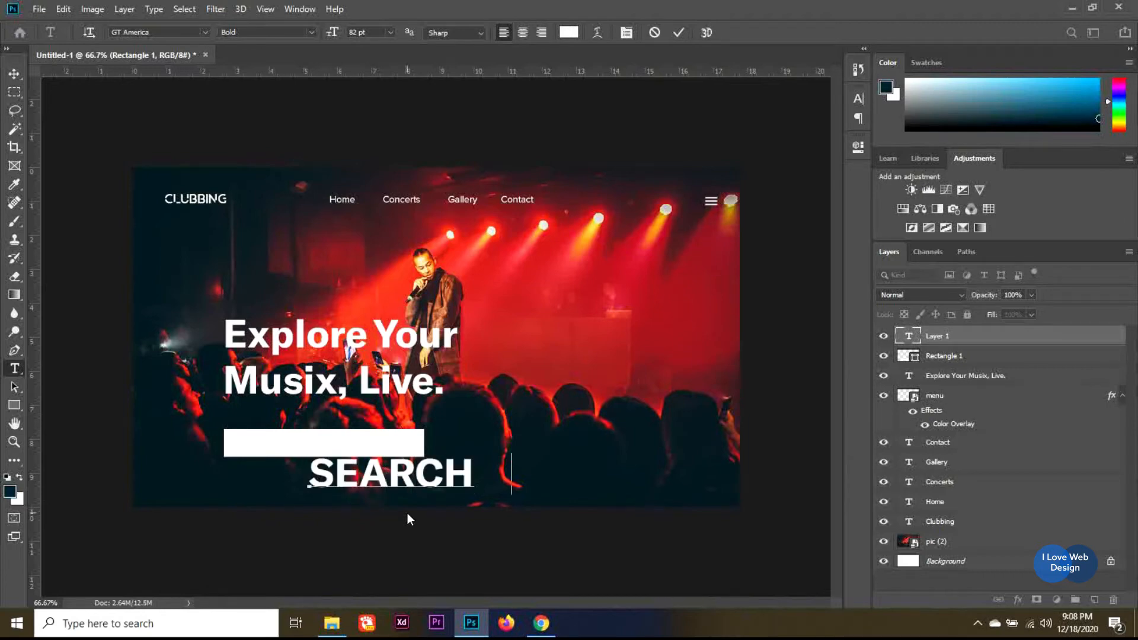
pyautogui.write('CONCE')
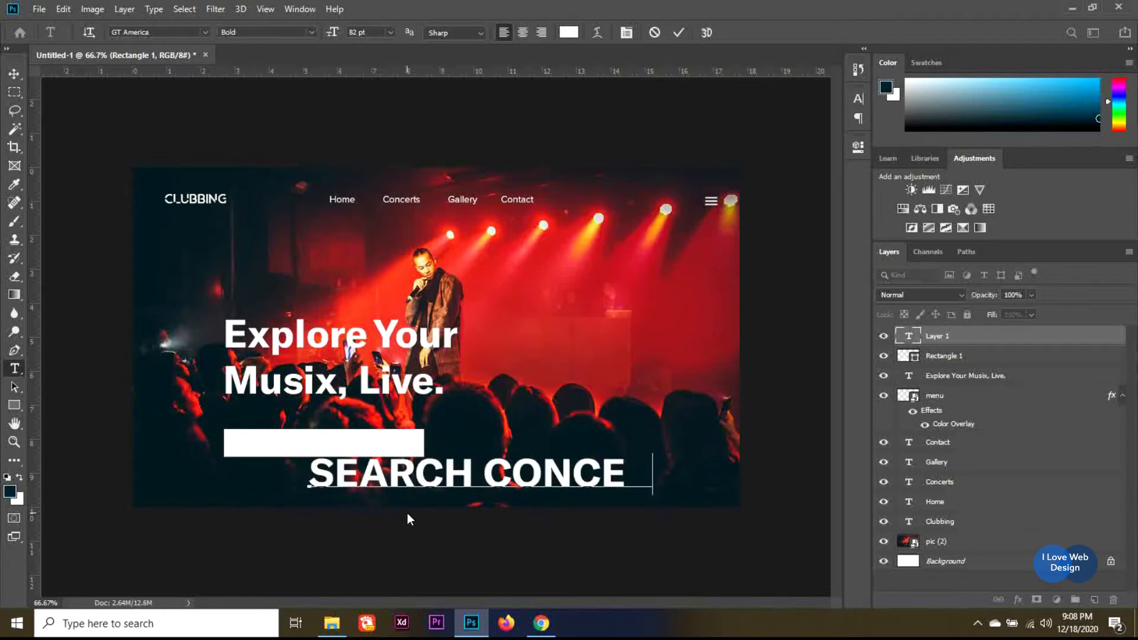
pyautogui.write('RTS N')
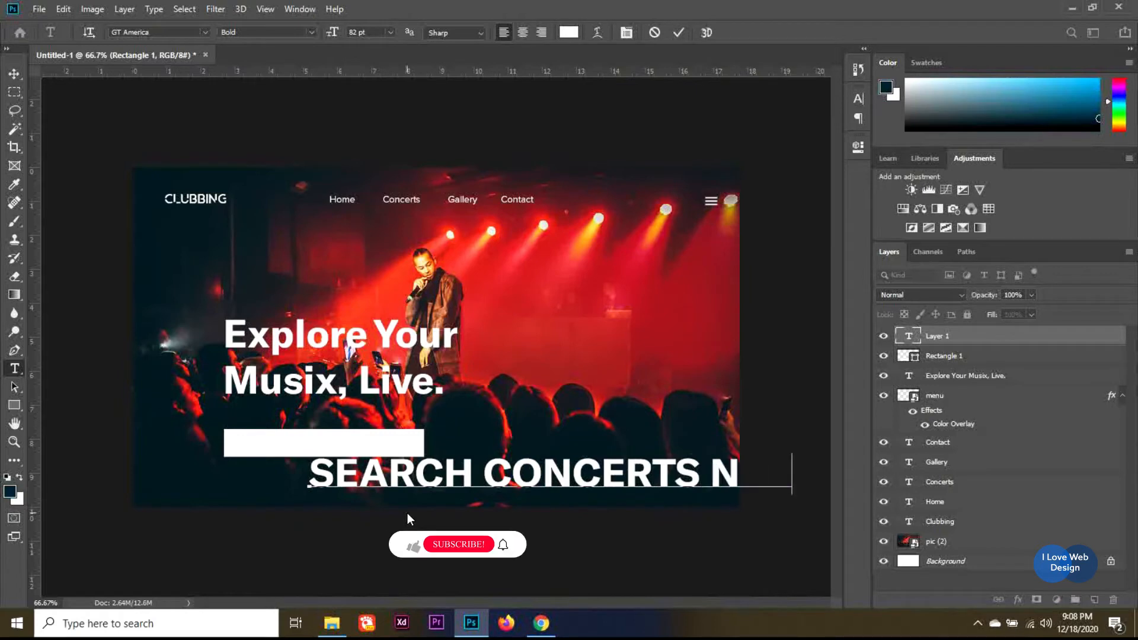
# Step: Set the font of the whole SEARCH CONCERTS NEAR YOU text line to Open Sans Regular
pyautogui.hotkey('ctrl', 'a')
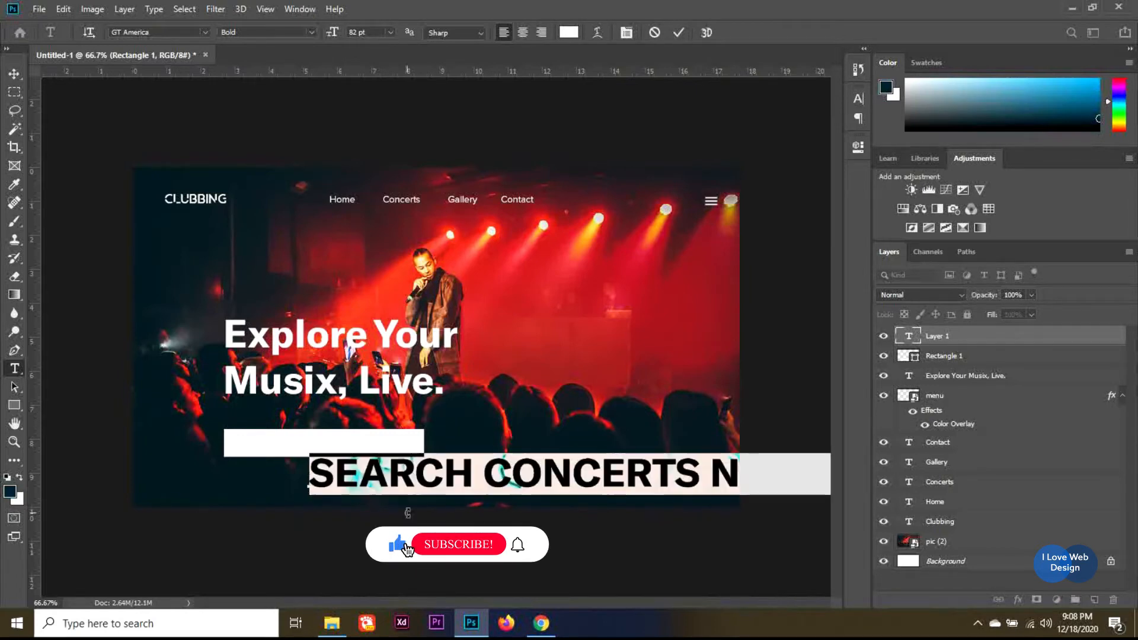
pyautogui.click(172, 30)
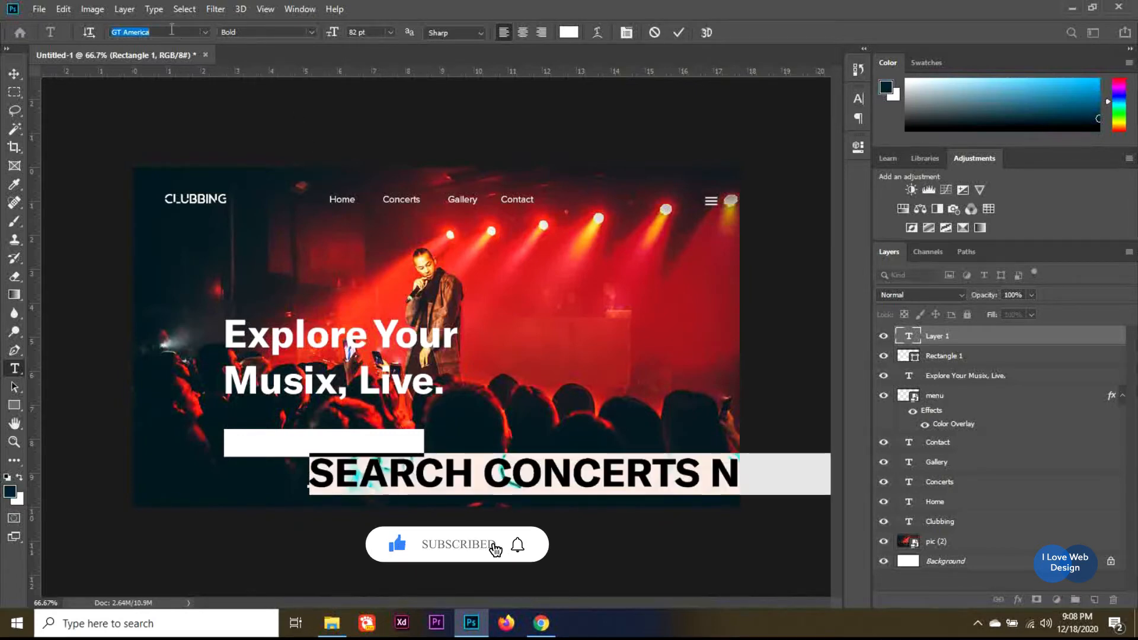
pyautogui.press('BackSpace')
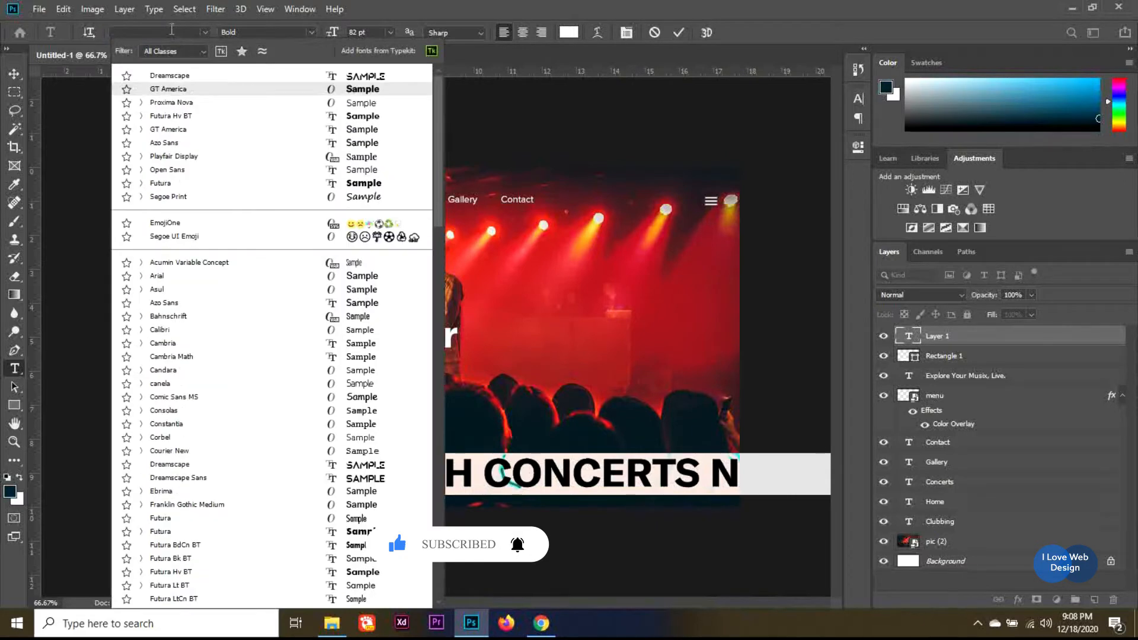
pyautogui.write('OPEN')
pyautogui.press('Down')
pyautogui.press('Down')
pyautogui.press('Down')
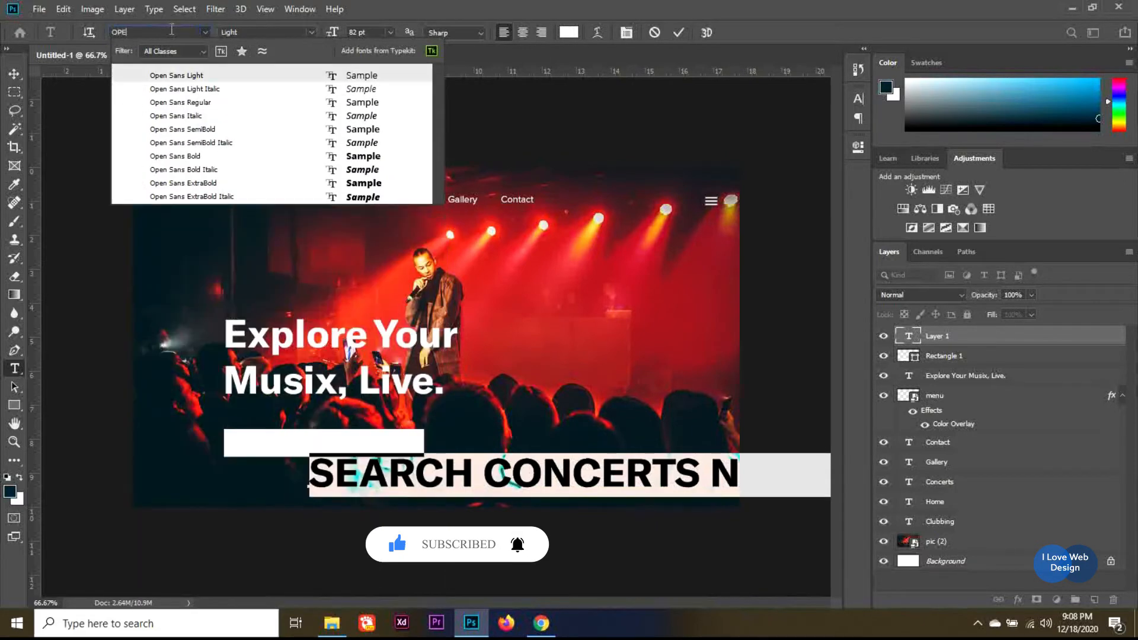
pyautogui.press('Return')
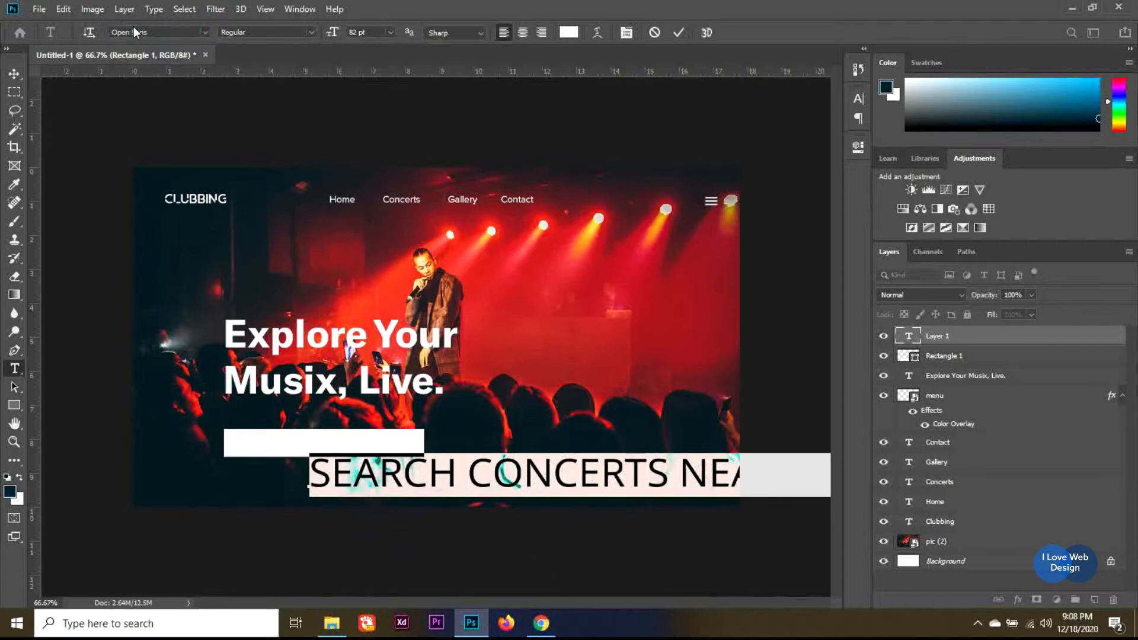
# Step: Set the font of the whole SEARCH CONCERTS NEAR YOU text line to Proxima Nova Regular
pyautogui.write('PRO')
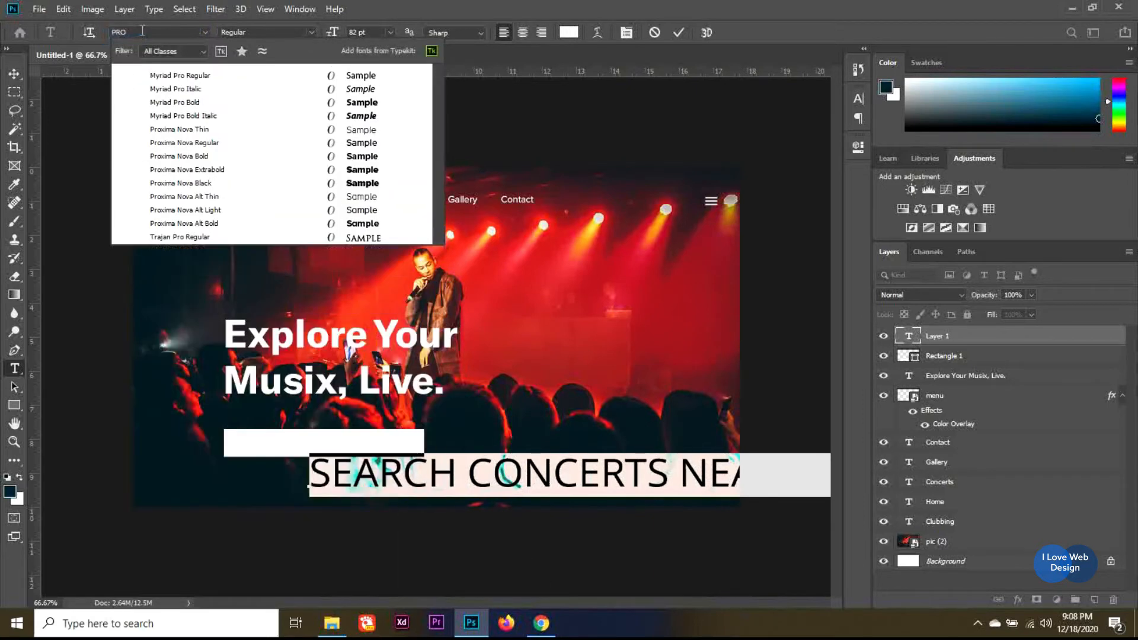
pyautogui.press('Down')
pyautogui.press('Down')
pyautogui.press('Down')
pyautogui.press('Down')
pyautogui.press('Down')
pyautogui.press('Down')
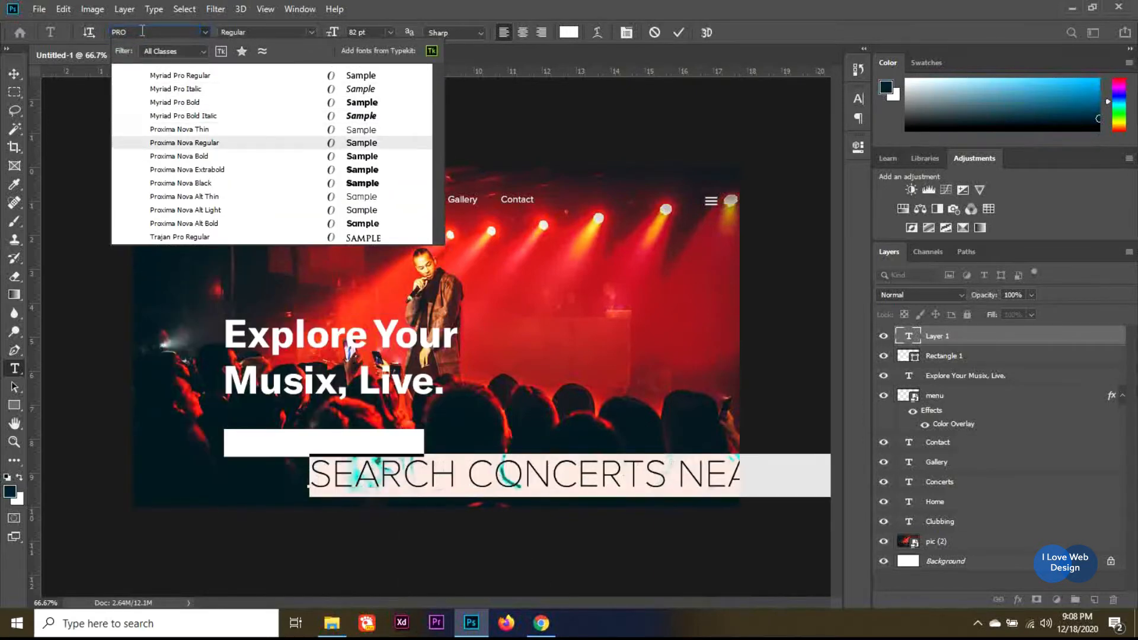
pyautogui.press('Escape')
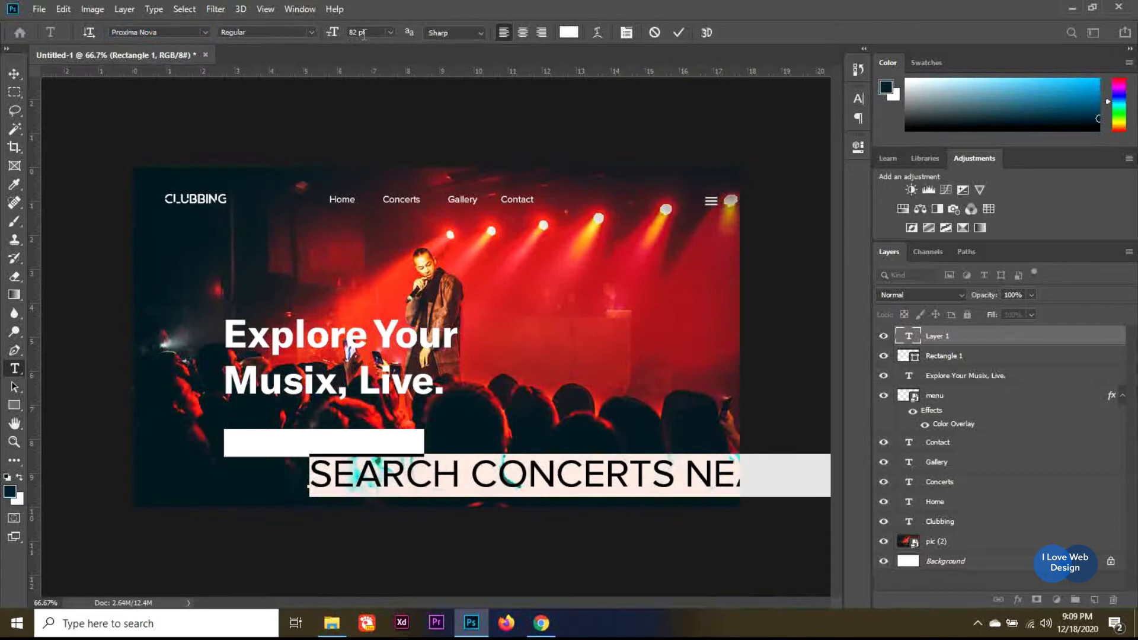
# Step: Reduce the font size of the SEARCH CONCERTS NEAR YOU text to 20 pt
pyautogui.click(364, 34)
pyautogui.press('Down')
pyautogui.press('Down')
pyautogui.press('Down')
pyautogui.press('Down')
pyautogui.press('Down')
pyautogui.press('Down')
pyautogui.press('Down')
pyautogui.press('Down')
pyautogui.press('Down')
pyautogui.press('Down')
pyautogui.press('Down')
pyautogui.press('Down')
pyautogui.press('Down')
pyautogui.press('Down')
pyautogui.press('Down')
pyautogui.press('Down')
pyautogui.press('Down')
pyautogui.press('Down')
pyautogui.press('Down')
pyautogui.press('Down')
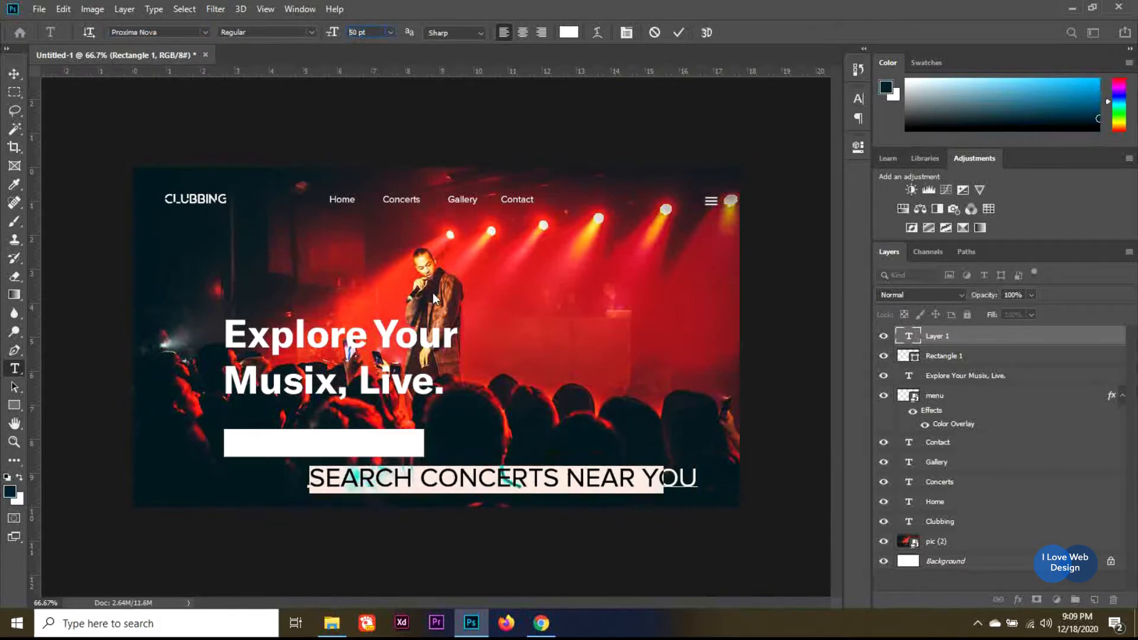
pyautogui.press('Down')
pyautogui.press('Down')
pyautogui.press('Down')
pyautogui.press('Down')
pyautogui.press('Down')
pyautogui.press('Down')
pyautogui.press('Down')
pyautogui.press('Down')
pyautogui.press('Down')
pyautogui.press('Down')
pyautogui.press('Down')
pyautogui.press('Down')
pyautogui.press('Down')
pyautogui.press('Down')
pyautogui.press('Down')
pyautogui.press('Down')
pyautogui.press('Down')
pyautogui.press('Down')
pyautogui.press('Down')
pyautogui.press('Down')
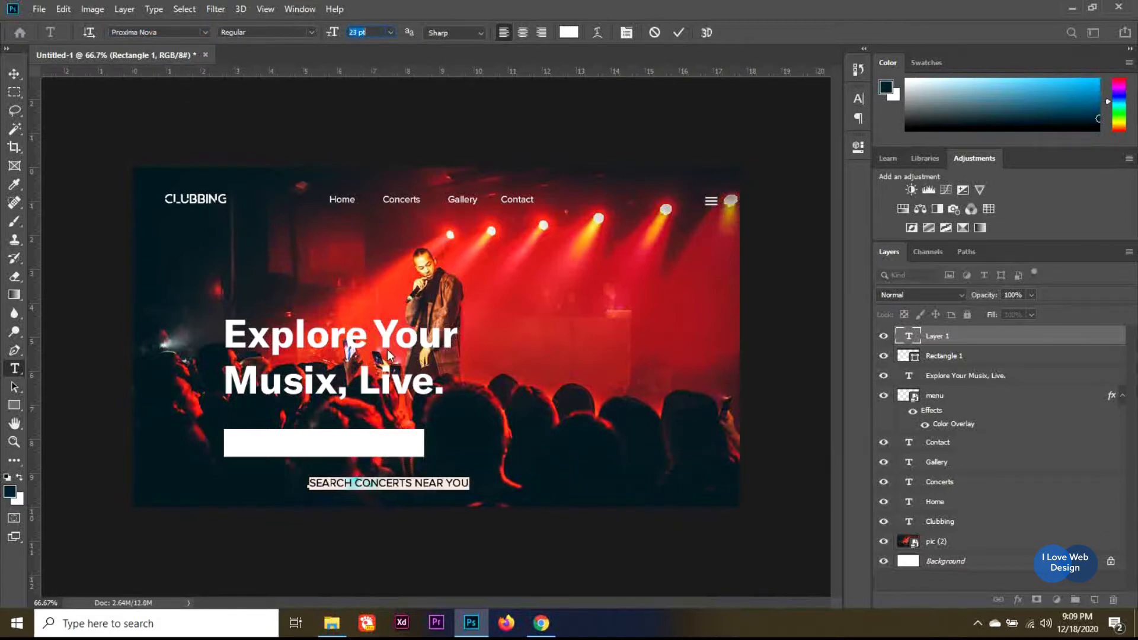
pyautogui.press('Down')
pyautogui.press('Down')
pyautogui.press('Down')
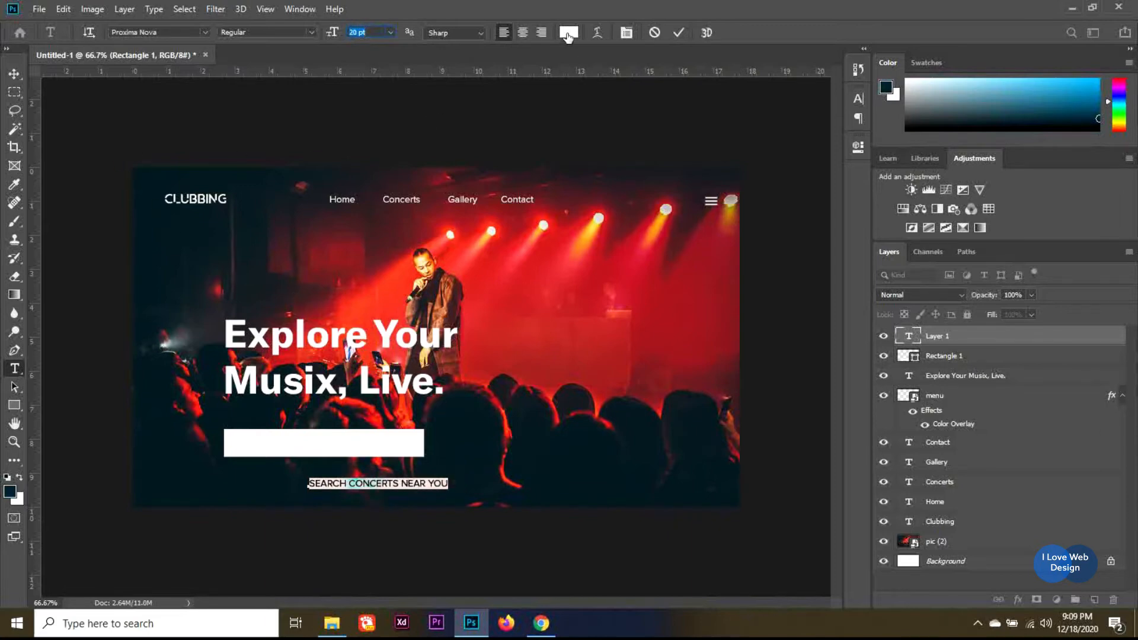
# Step: Set the color of the SEARCH CONCERTS NEAR YOU text to black, #000000
pyautogui.click(567, 32)
pyautogui.write('000000')
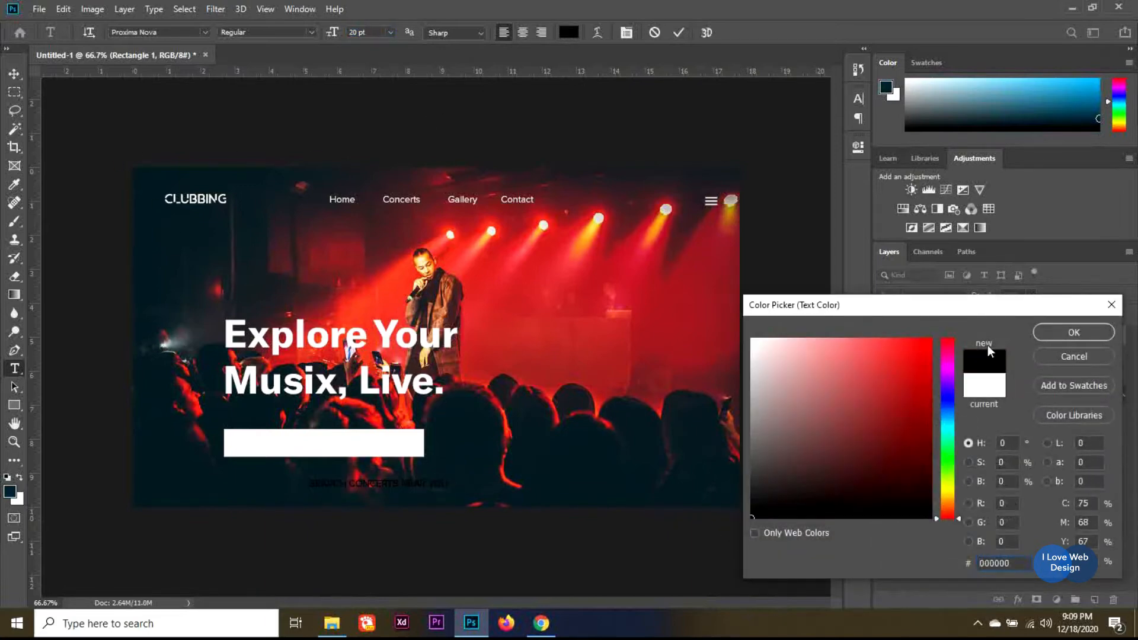
pyautogui.click(1047, 334)
# Step: Move the search text into the white rectangle, vertically centered with a small margin from its left edge
pyautogui.click(12, 74)
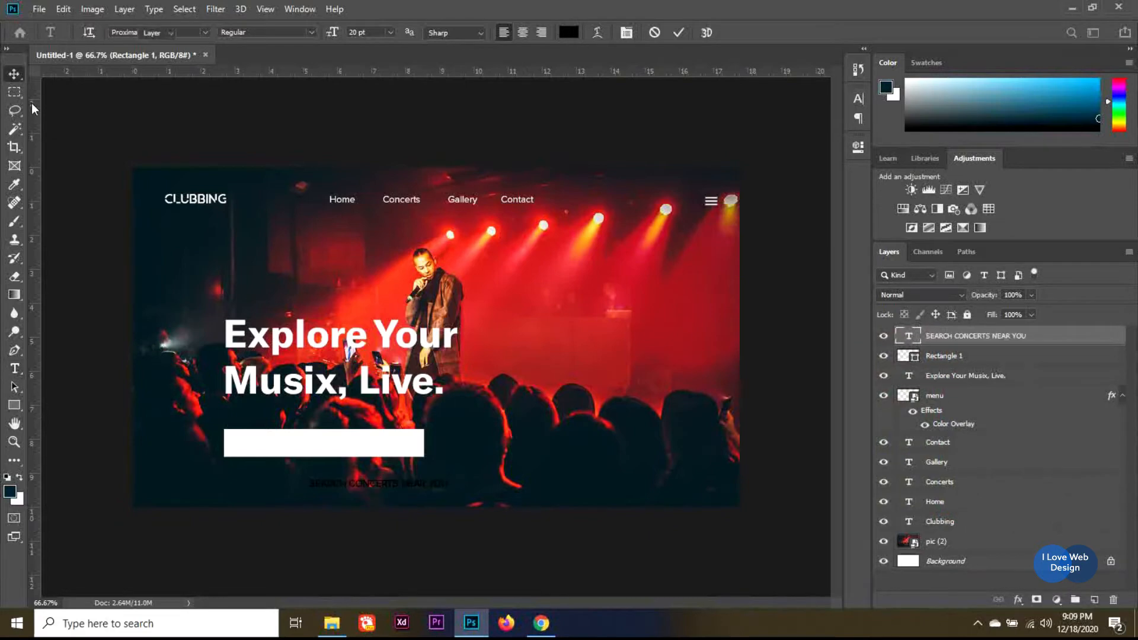
pyautogui.hotkey('shift', 'Up')
pyautogui.hotkey('shift', 'Up')
pyautogui.hotkey('shift', 'Up')
pyautogui.hotkey('shift', 'Up')
pyautogui.hotkey('shift', 'Up')
pyautogui.hotkey('shift', 'Up')
pyautogui.hotkey('shift', 'Up')
pyautogui.hotkey('shift', 'Left')
pyautogui.moveTo(367, 458); pyautogui.dragTo(298, 449)
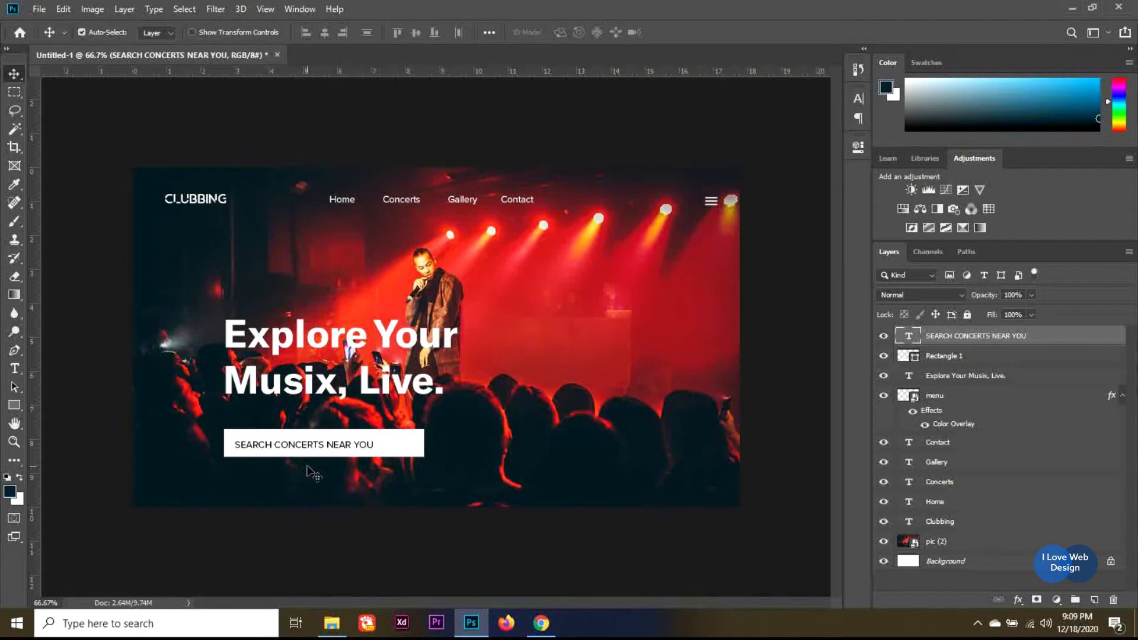
pyautogui.press('Up')
pyautogui.press('Up')
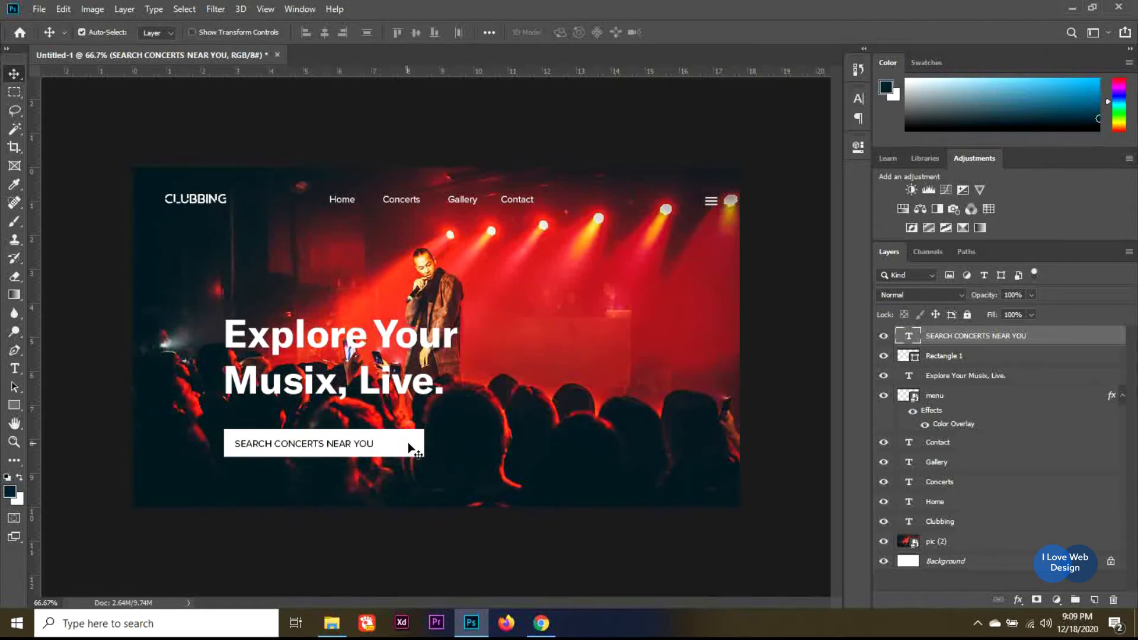
# Step: Change the color of the whole search text inside the white box to gray, #8b8b8b
pyautogui.press('t')
pyautogui.press('Return')
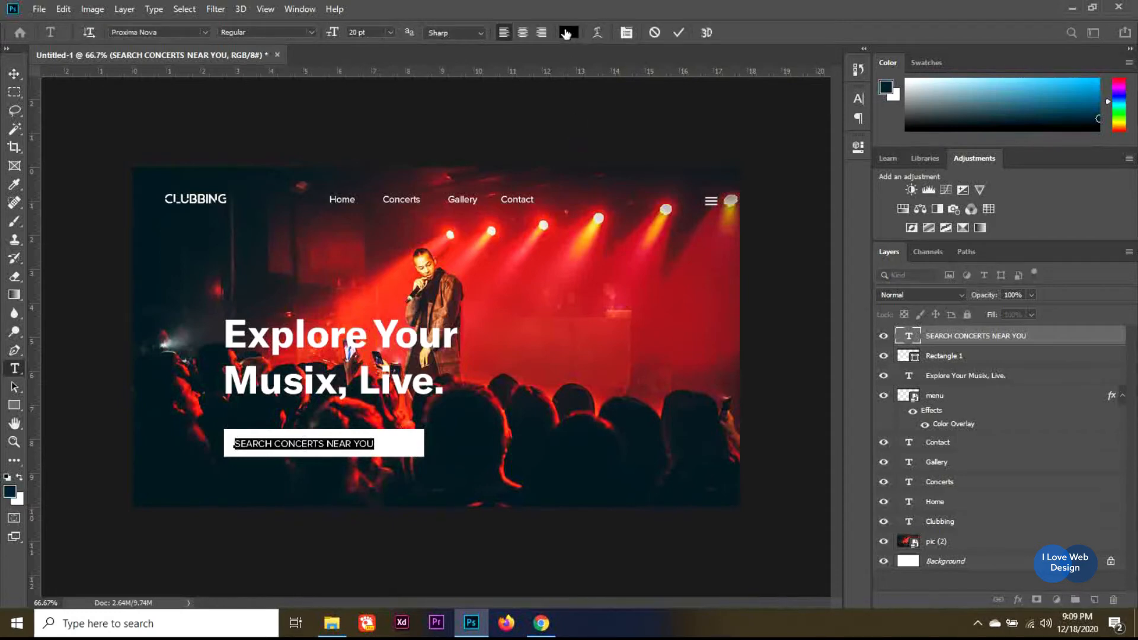
pyautogui.click(566, 33)
pyautogui.write('8b8b8b')
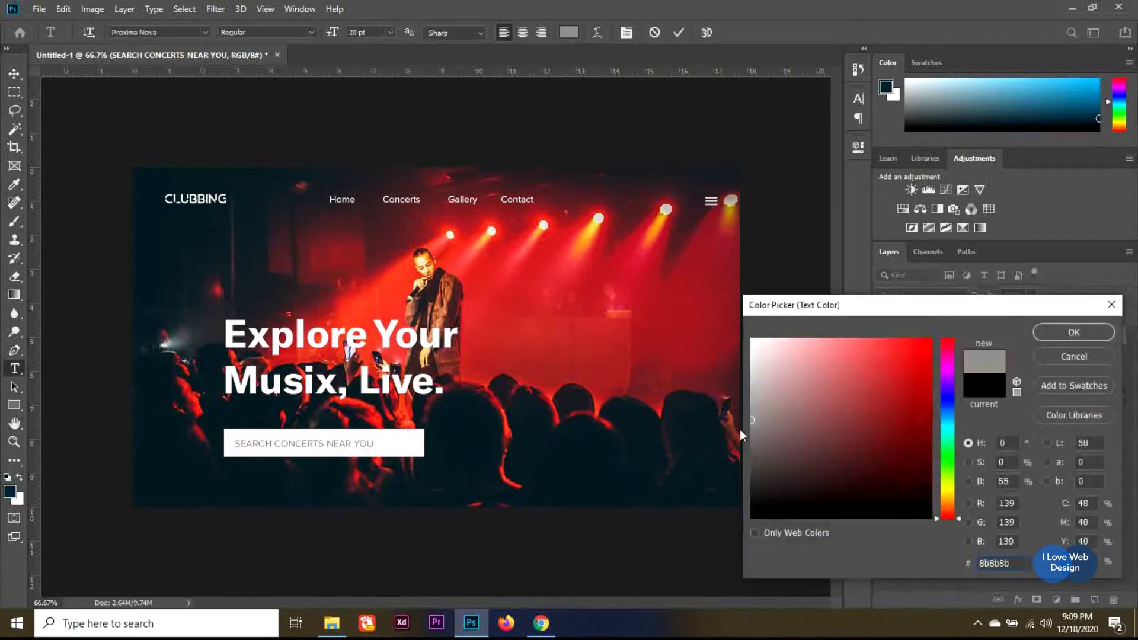
pyautogui.doubleClick(1015, 565)
pyautogui.click(1092, 333)
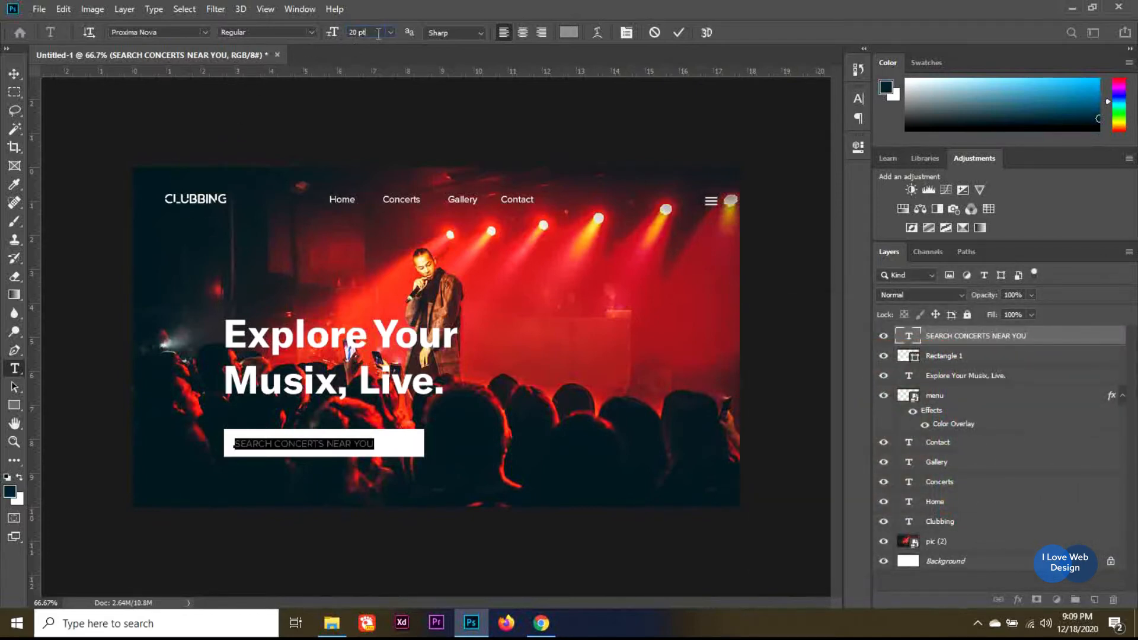
# Step: Reduce the search text's font size to 17 pt and commit the text edit
pyautogui.press('Down')
pyautogui.press('Down')
pyautogui.press('Down')
pyautogui.click(20, 73)
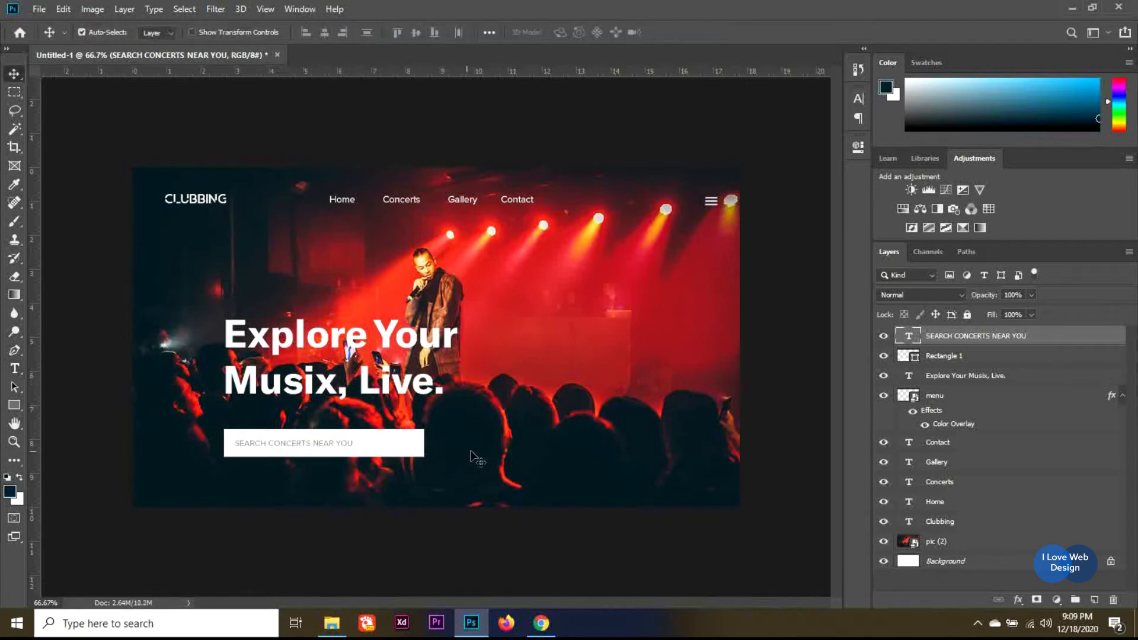
# Step: Place the magnifier image icon (4) from the Live Concert folder at the search box's right end, scaled to about 7.5%
pyautogui.click(332, 623)
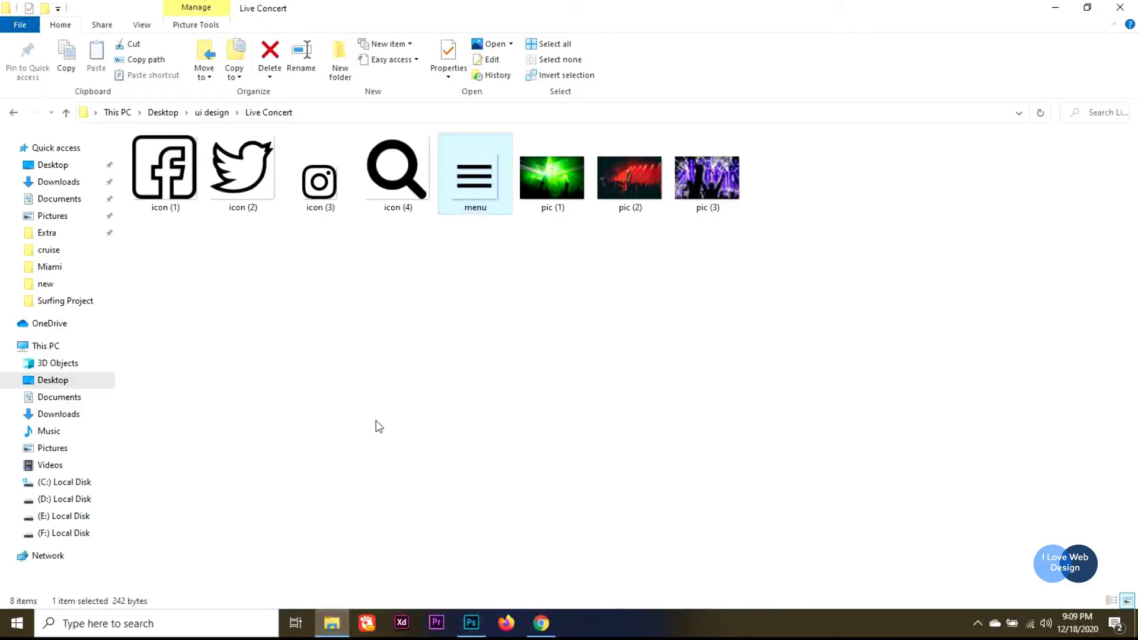
pyautogui.moveTo(397, 174); pyautogui.dragTo(415, 448)
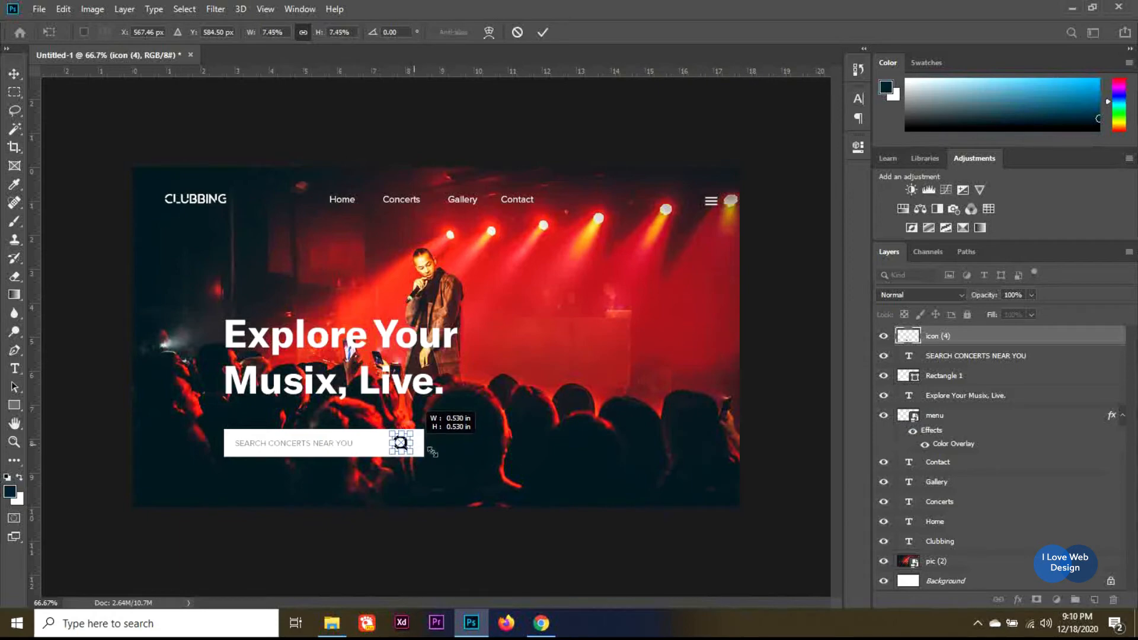
pyautogui.press('Return')
# Step: Nudge the magnifier icon to the right so it sits close to the search box's right edge
pyautogui.press('Right')
pyautogui.press('Right')
pyautogui.press('Right')
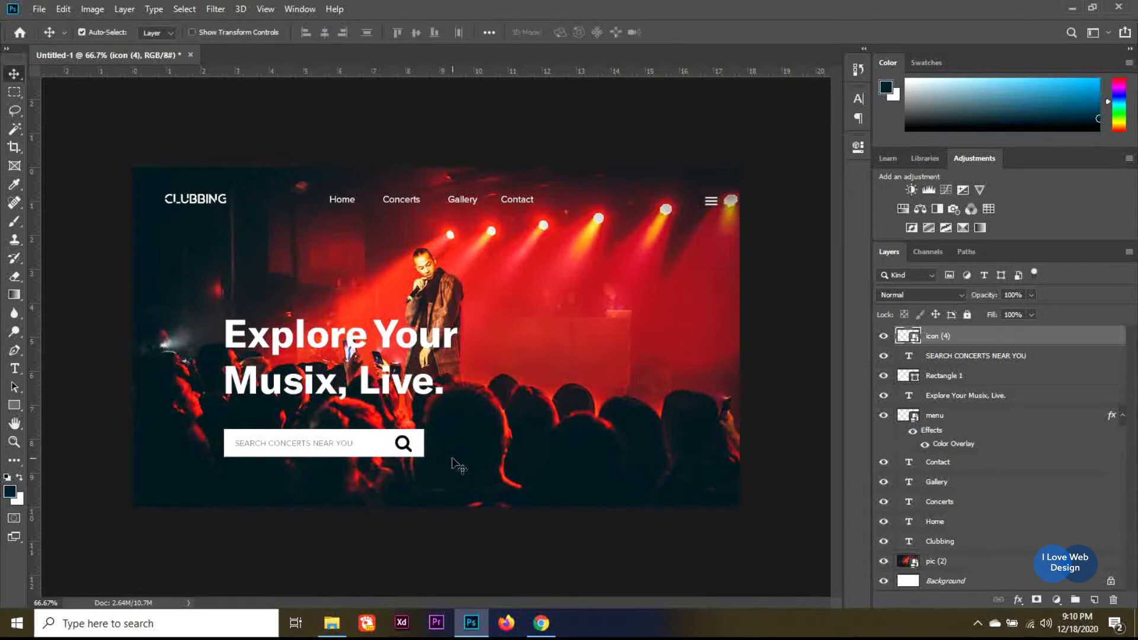
pyautogui.press('Right')
pyautogui.press('Right')
pyautogui.press('Right')
pyautogui.press('Right')
pyautogui.press('Right')
pyautogui.press('Right')
pyautogui.press('Right')
pyautogui.press('Right')
pyautogui.press('Right')
pyautogui.press('Right')
pyautogui.press('Right')
pyautogui.press('Right')
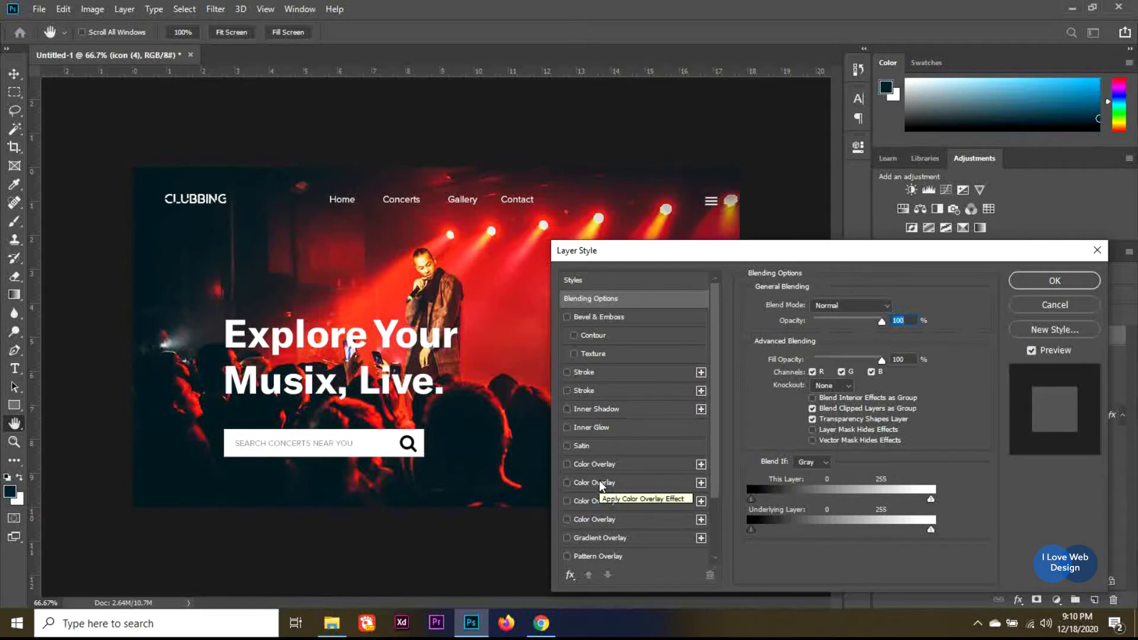
# Step: Apply a Color Overlay effect in gray, #8b8b8b, to the magnifier icon's layer
pyautogui.click(600, 483)
pyautogui.click(895, 310)
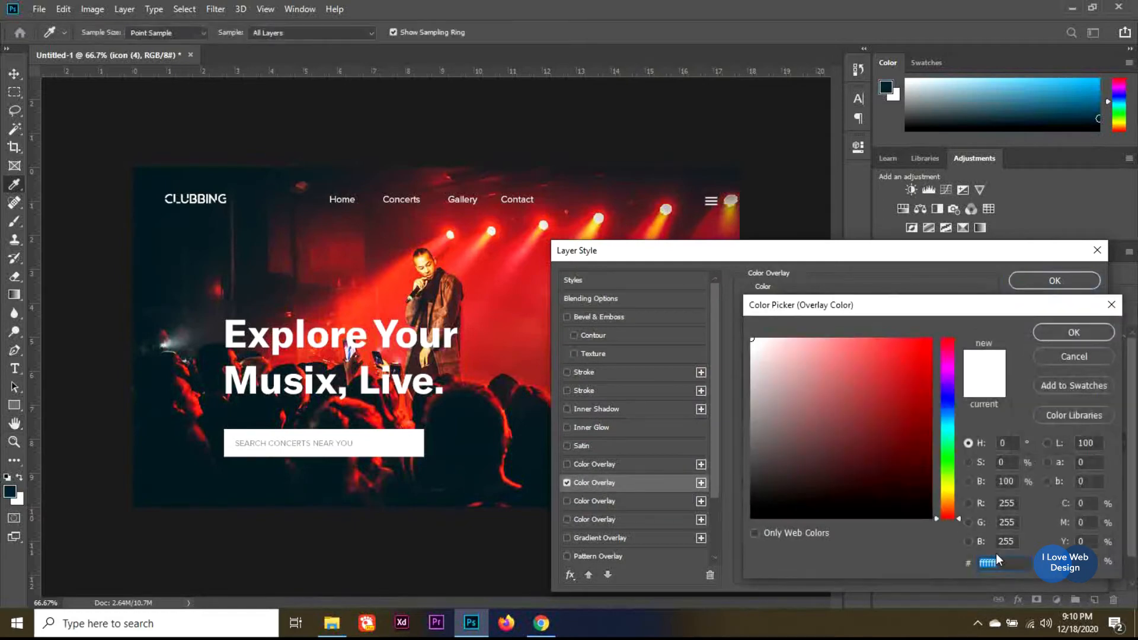
pyautogui.write('8b8b8b')
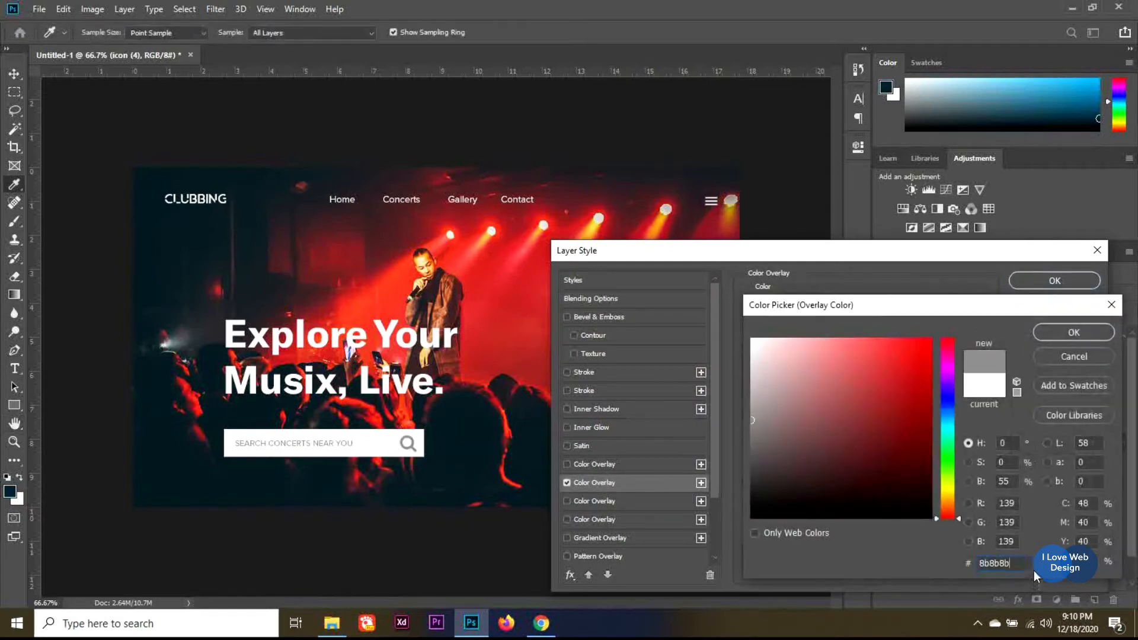
pyautogui.click(1090, 330)
pyautogui.click(1058, 280)
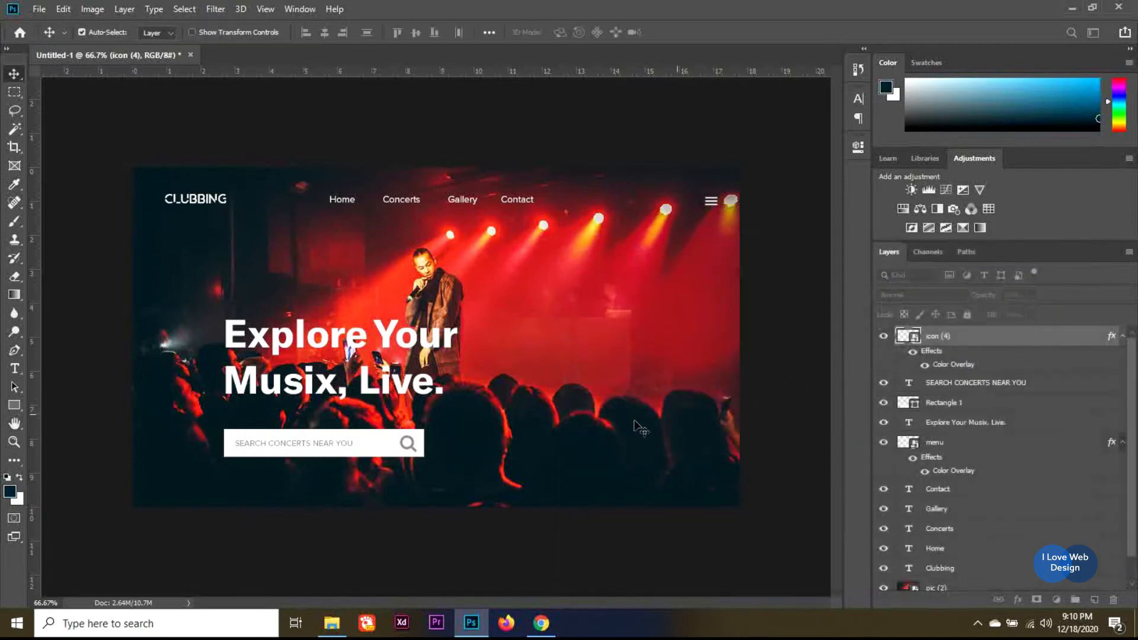
# Step: Scale the magnifier icon down to about 5% in the search box
pyautogui.hotkey('ctrl', 't')
pyautogui.moveTo(417, 452); pyautogui.dragTo(411, 447)
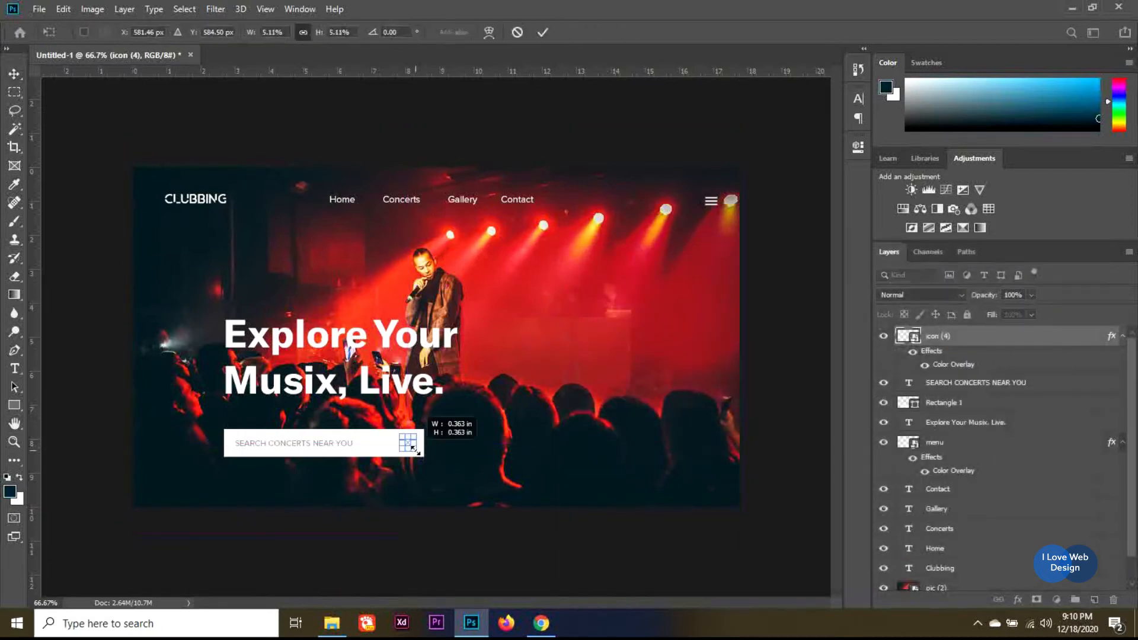
pyautogui.press('Return')
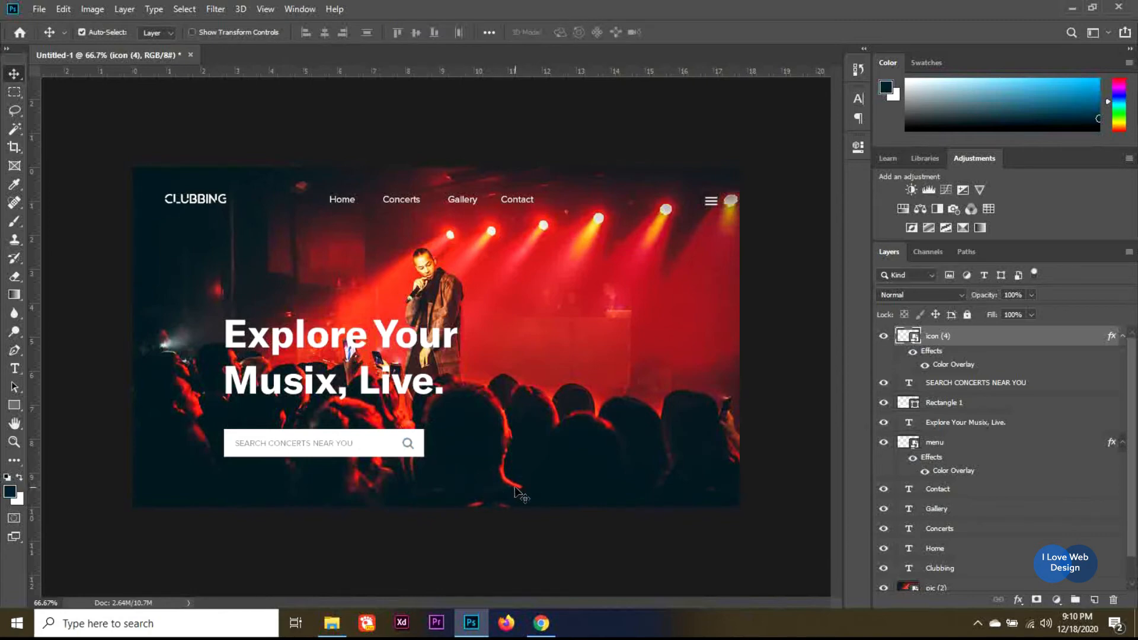
# Step: Add a text line reading LEARN MORE below and to the right of the search box
pyautogui.press('t')
pyautogui.click(456, 480)
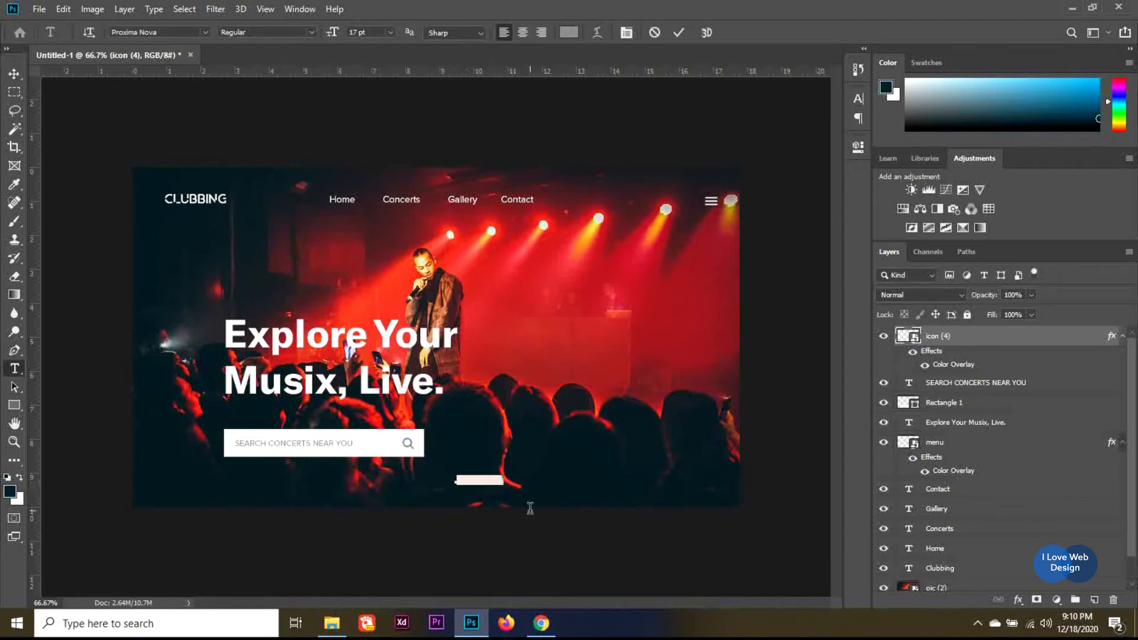
pyautogui.write('LEARN')
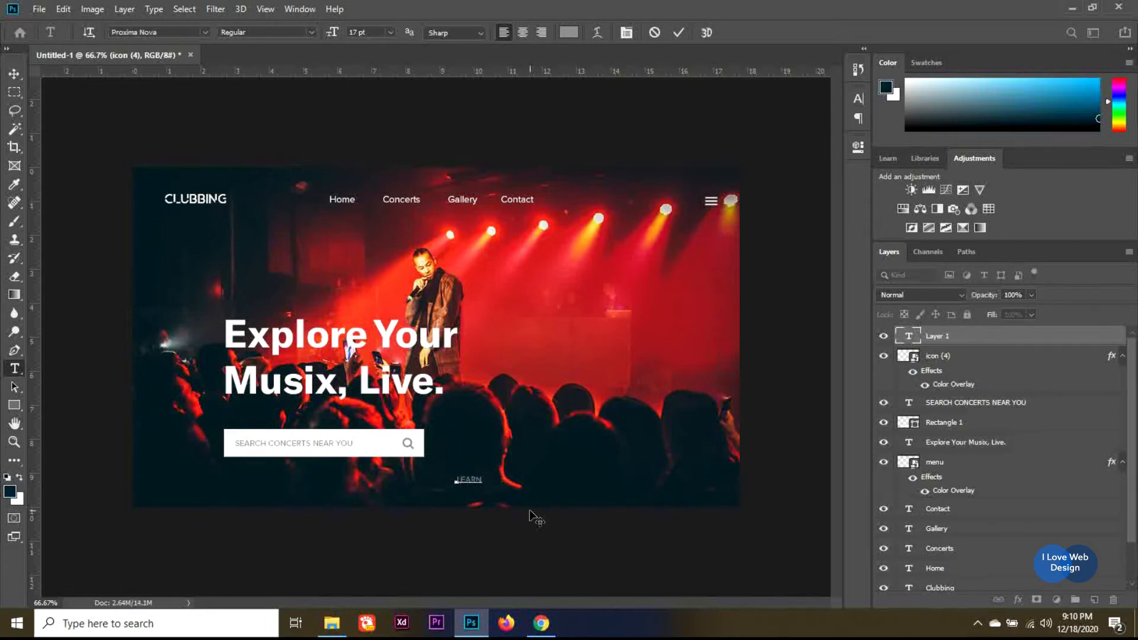
pyautogui.write(' MORE')
# Step: Color the whole LEARN MORE text white, #fefefe, and set its font size to 15 pt
pyautogui.hotkey('ctrl', 'a')
pyautogui.click(568, 32)
pyautogui.write('ffffff')
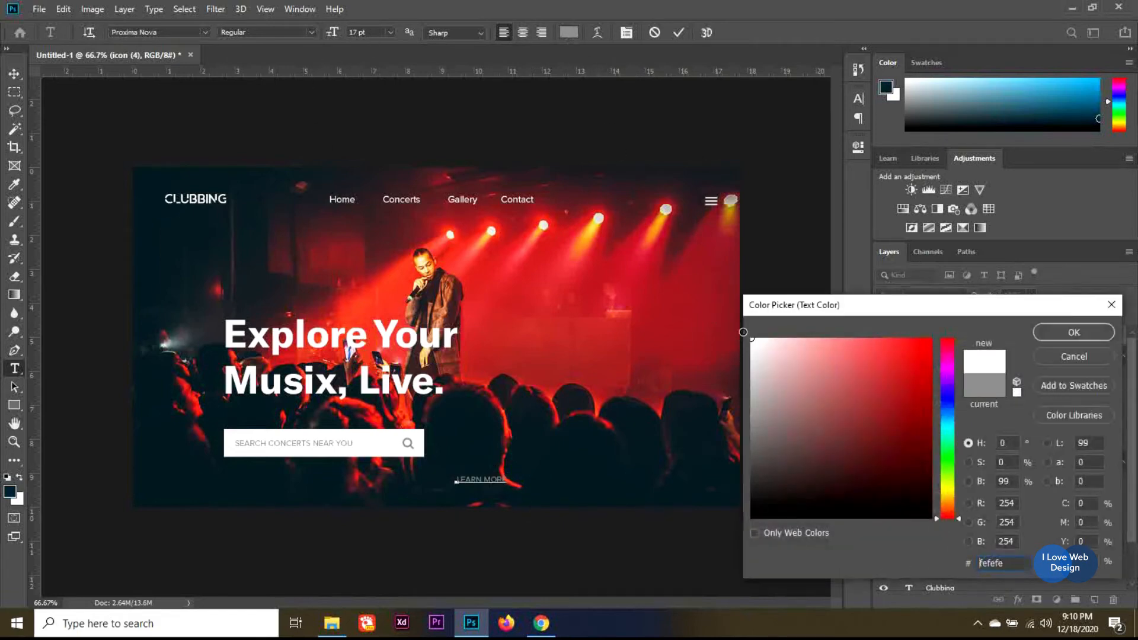
pyautogui.click(1056, 330)
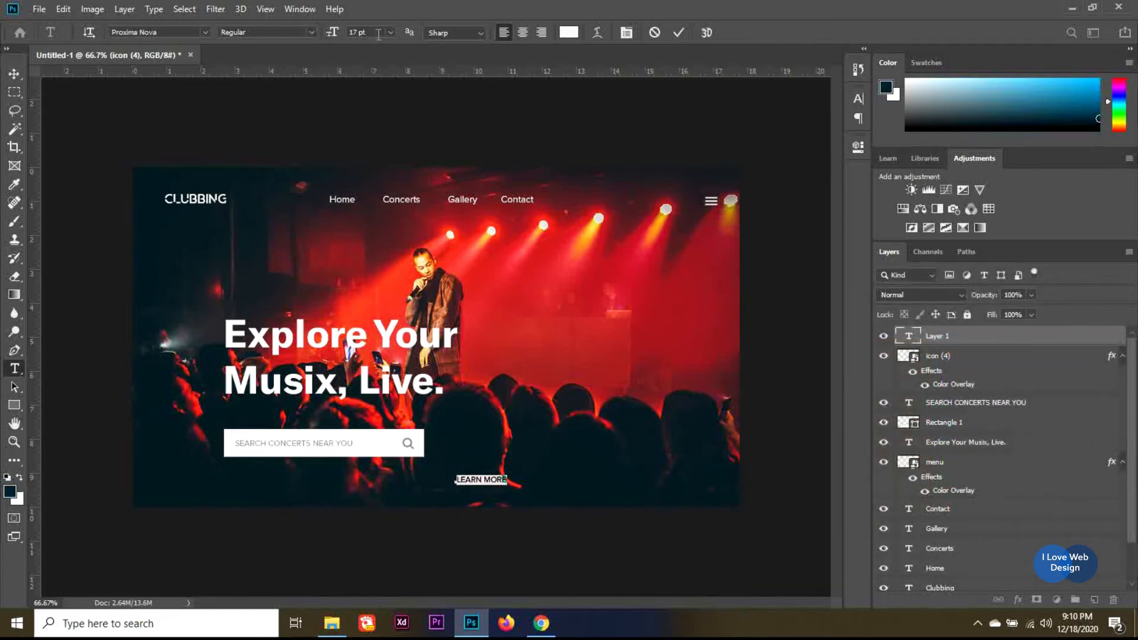
pyautogui.press('Return')
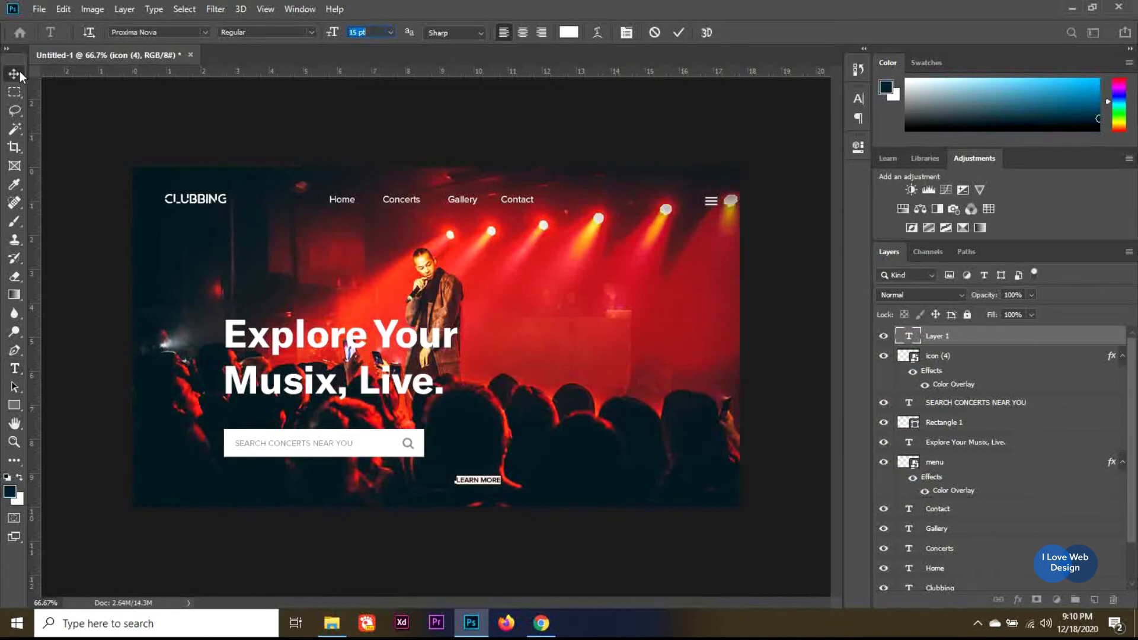
# Step: Reposition the LEARN MORE text slightly higher, below and to the right of the search box
pyautogui.click(14, 73)
pyautogui.moveTo(481, 486); pyautogui.dragTo(452, 487)
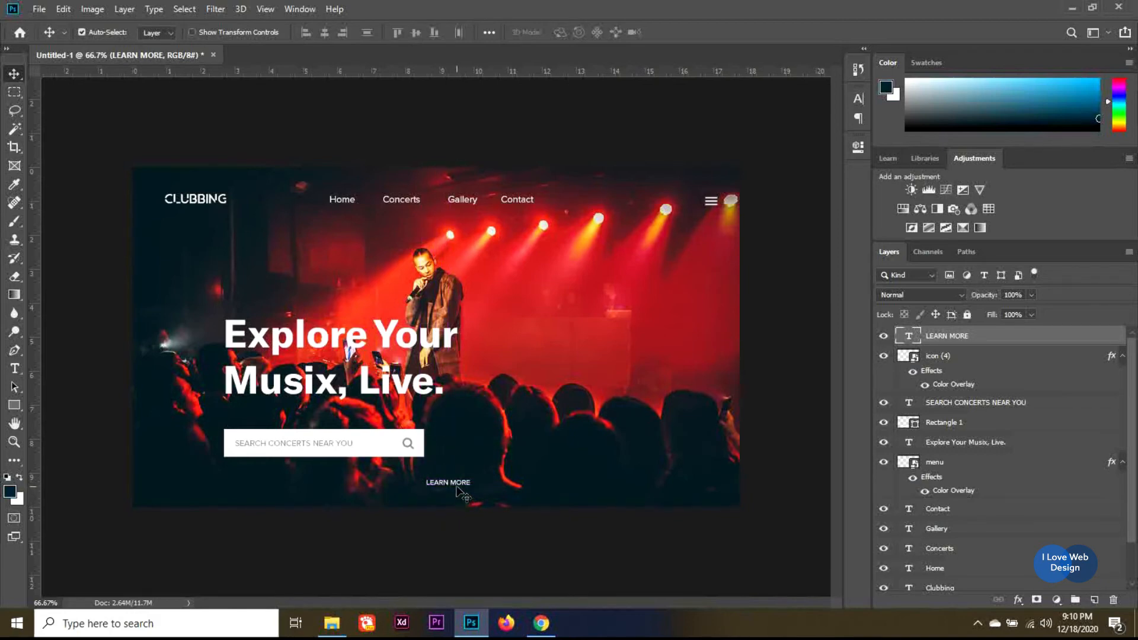
pyautogui.moveTo(460, 489); pyautogui.dragTo(491, 484)
# Step: Draw a small arrow custom shape, about 37 by 12 px, just below the LEARN MORE text and fill it white
pyautogui.click(15, 405)
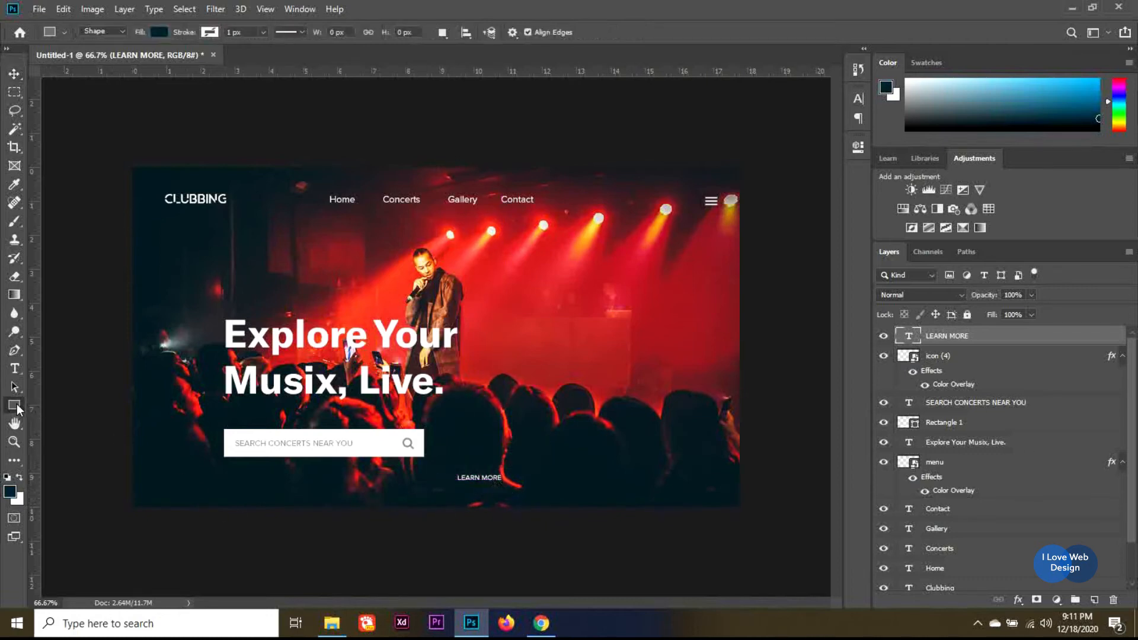
pyautogui.rightClick(12, 406)
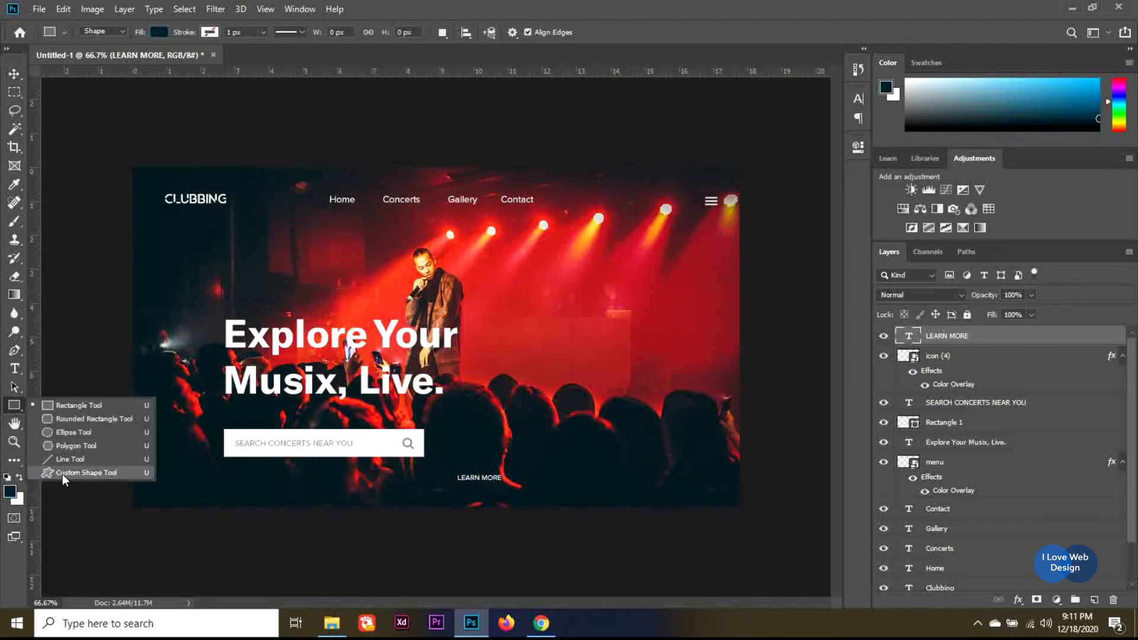
pyautogui.click(63, 473)
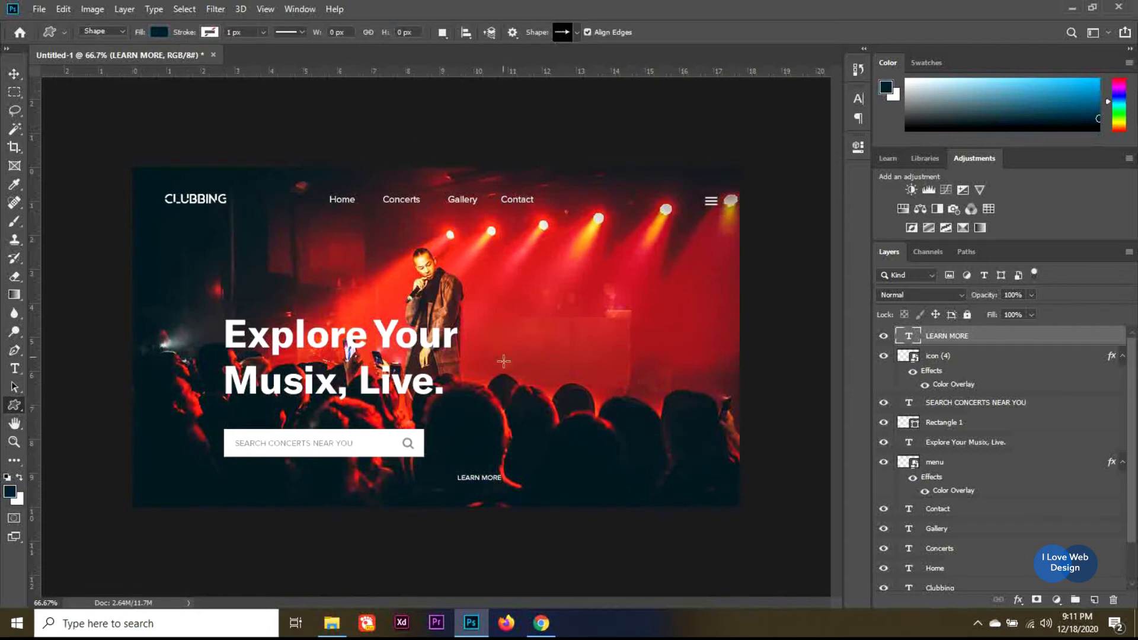
pyautogui.moveTo(480, 485); pyautogui.dragTo(495, 501)
pyautogui.click(159, 32)
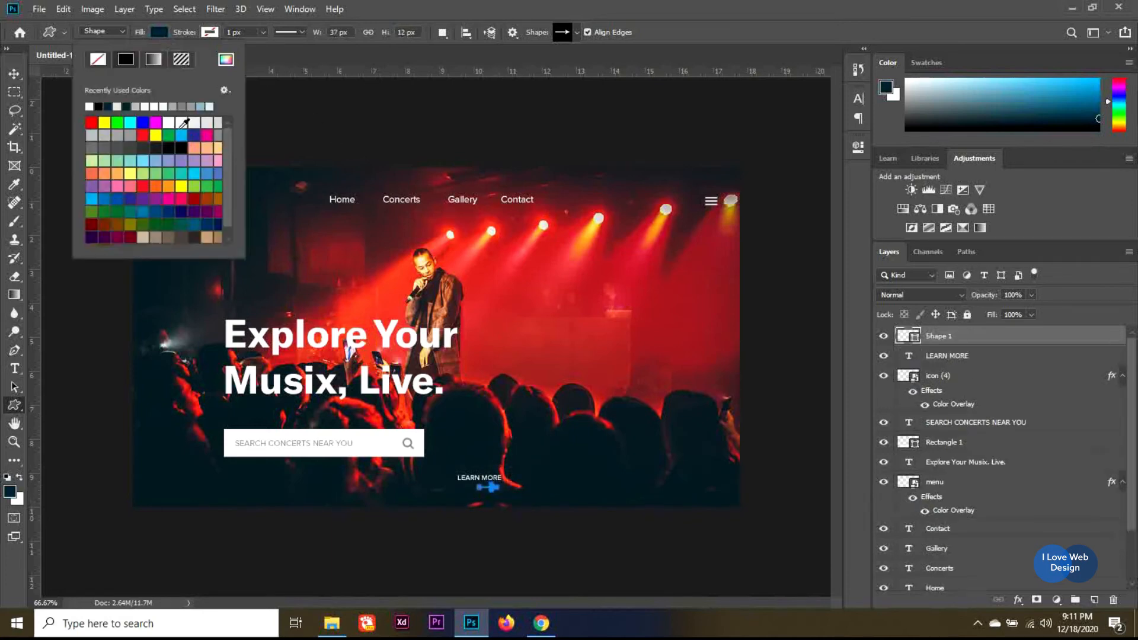
pyautogui.click(89, 105)
# Step: Rotate the arrow 90° so it points down and center it below the LEARN MORE text
pyautogui.click(16, 73)
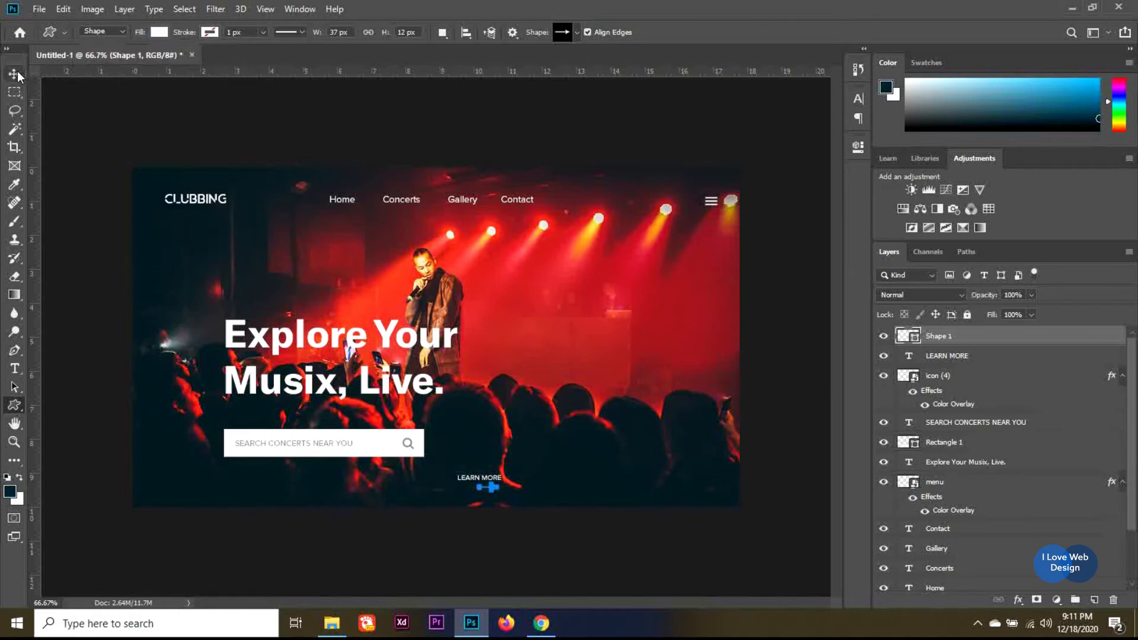
pyautogui.hotkey('ctrl', 't')
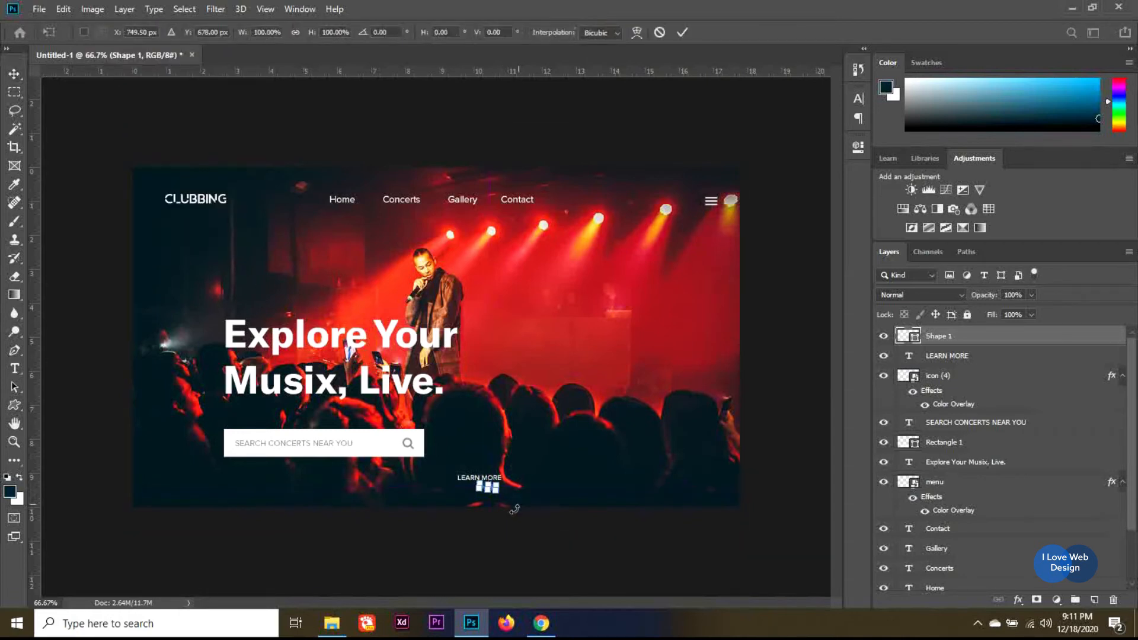
pyautogui.moveTo(516, 507); pyautogui.dragTo(468, 517)
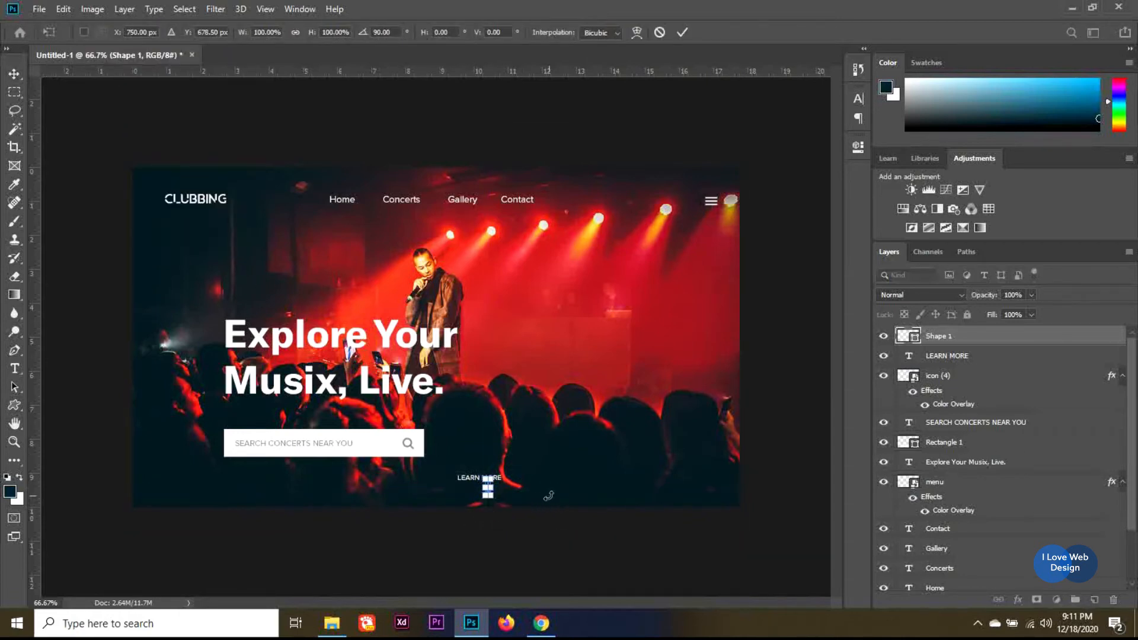
pyautogui.press('Return')
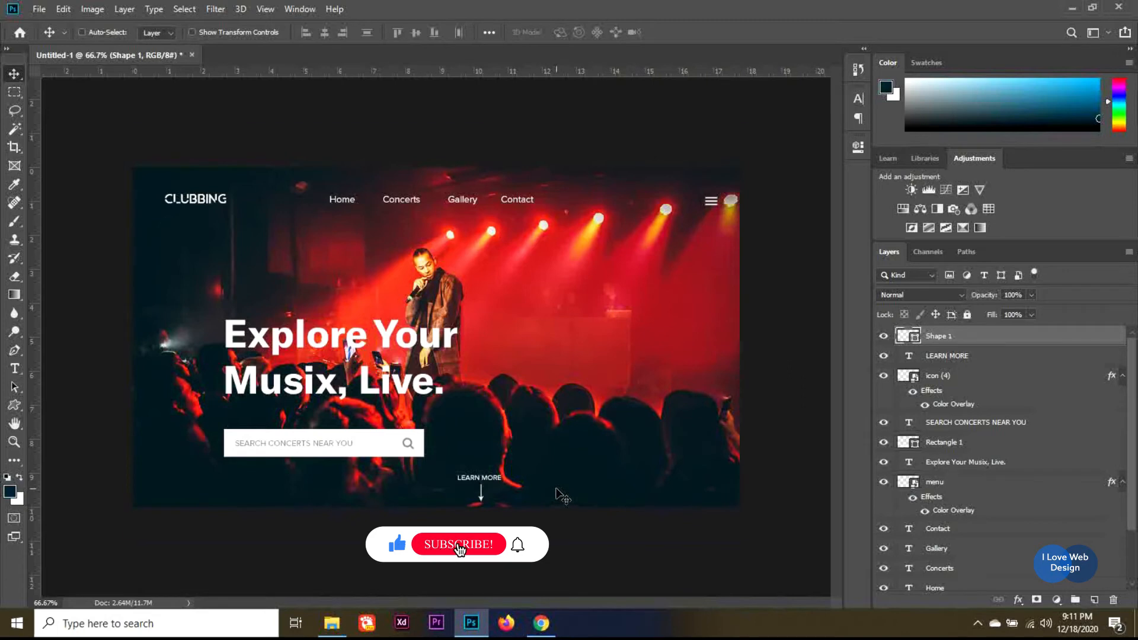
# Step: Resize the downward arrow below LEARN MORE to about 10 px wide and 22 px high
pyautogui.hotkey('ctrl', 't')
pyautogui.scroll(4, 491, 511)
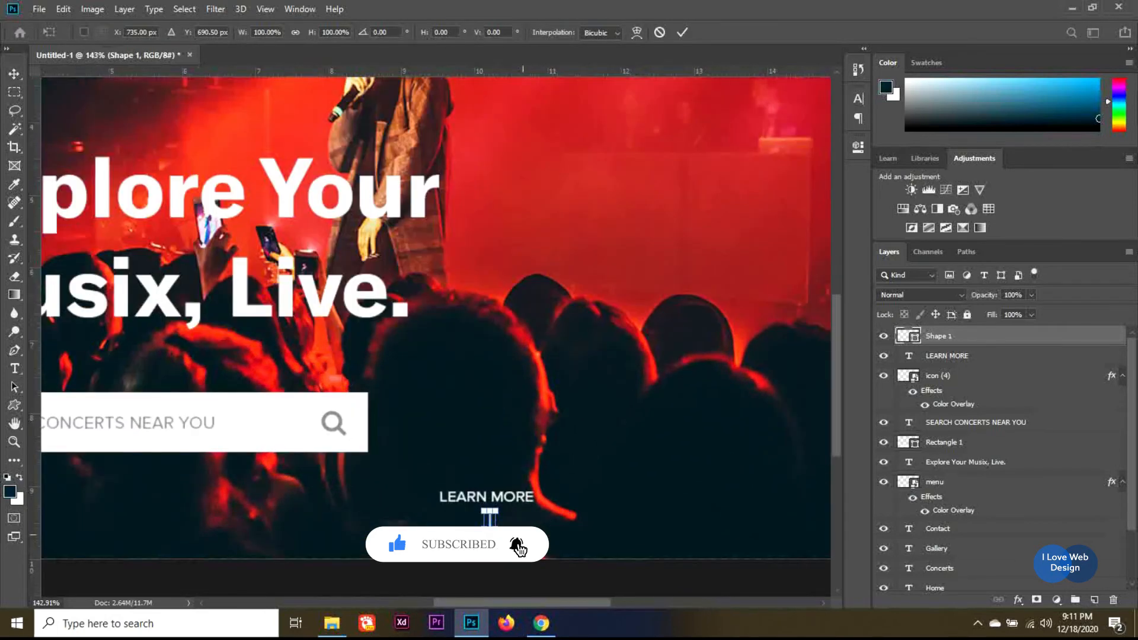
pyautogui.press('Return')
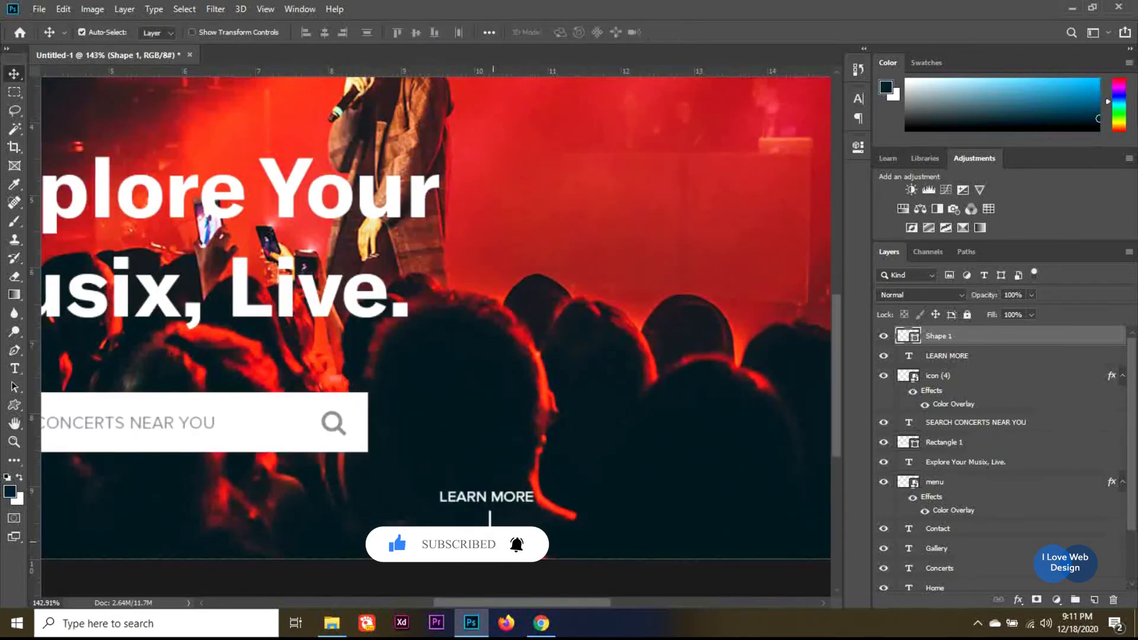
pyautogui.click(494, 542)
pyautogui.click(492, 549)
pyautogui.hotkey('ctrl', 't')
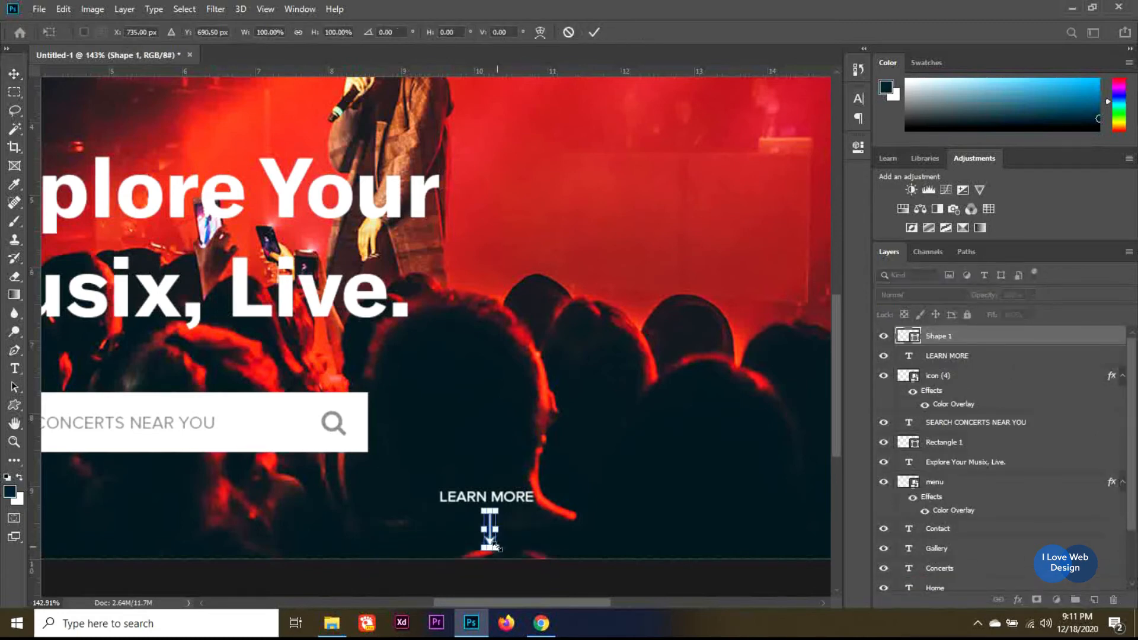
pyautogui.moveTo(493, 544); pyautogui.dragTo(493, 539)
pyautogui.press('Return')
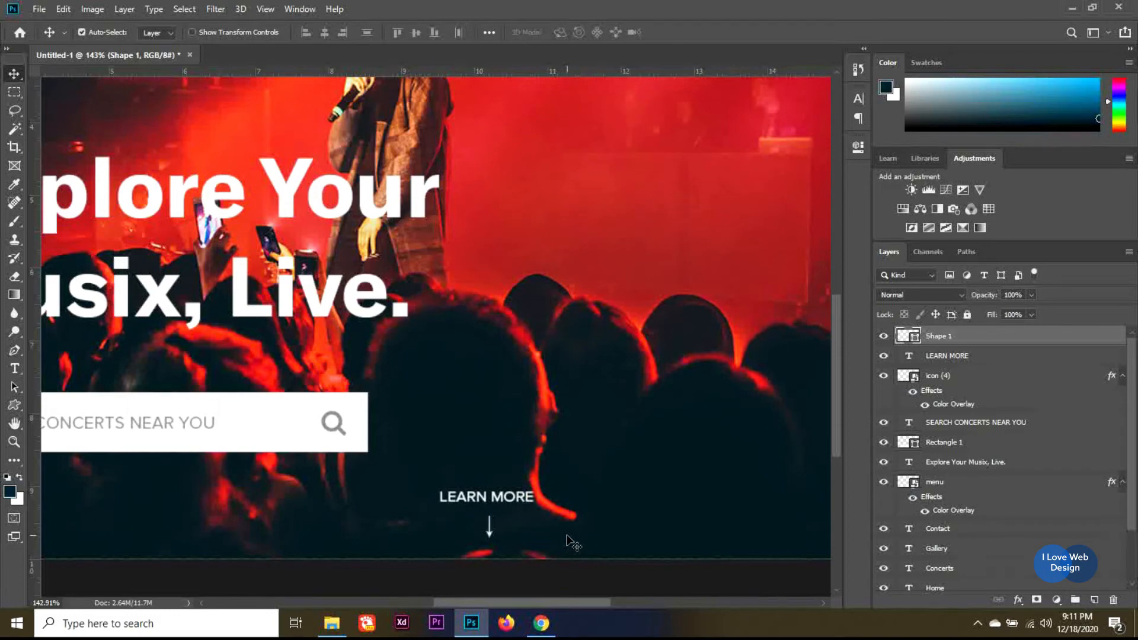
pyautogui.hotkey('ctrl', 't')
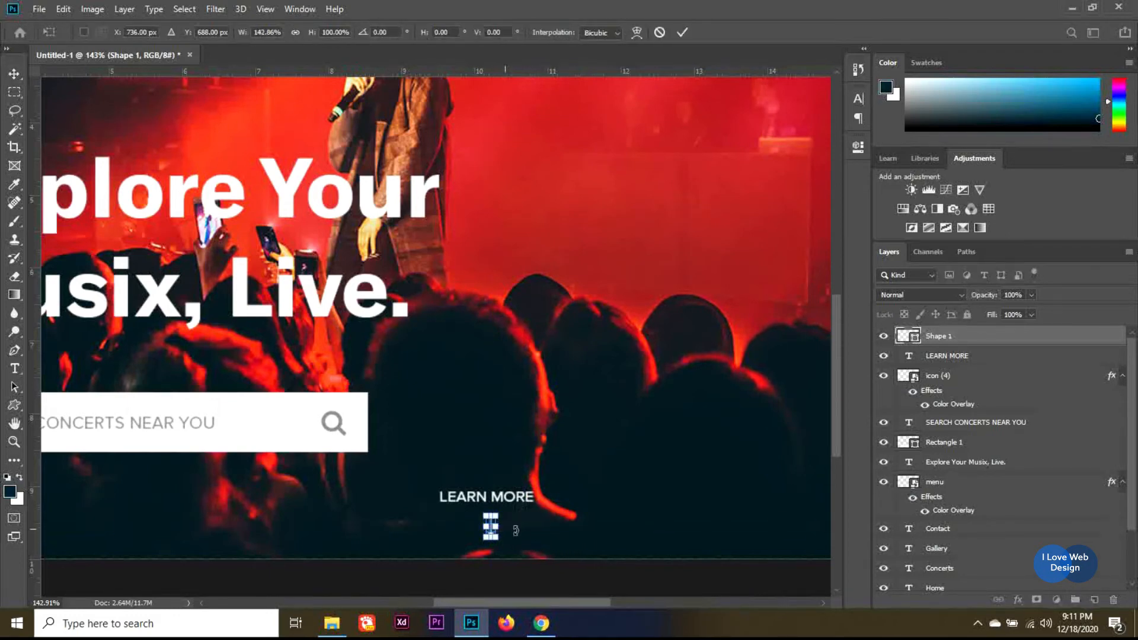
pyautogui.press('Return')
pyautogui.scroll(-4, 610, 519)
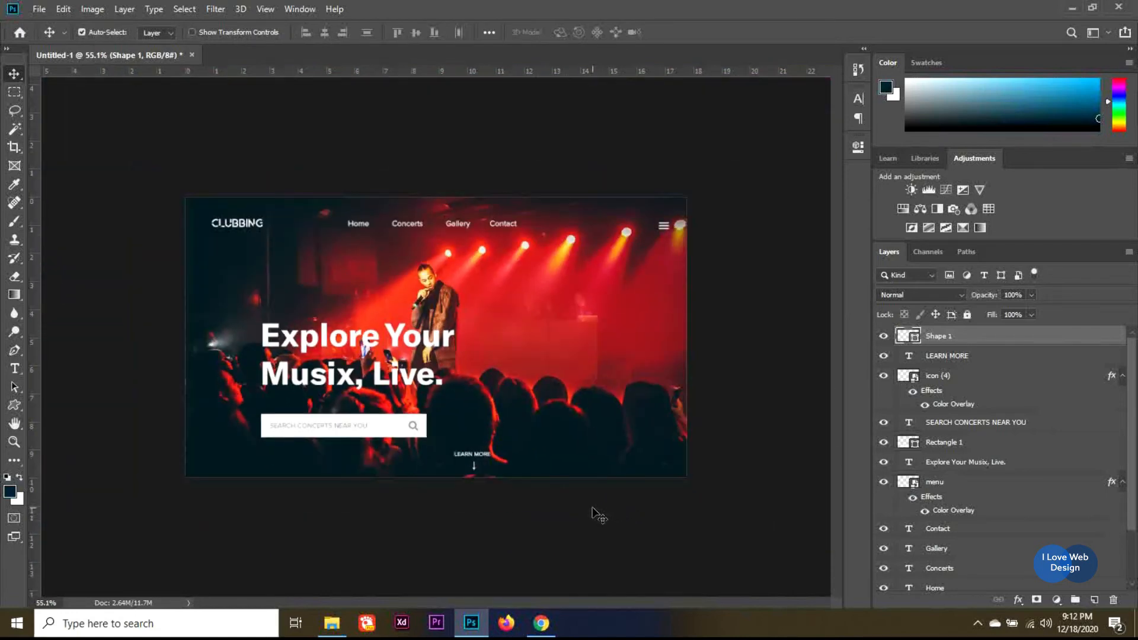
# Step: Move the menu icon's layer to the top of the layer stack and select the arrow's layer, Shape 1
pyautogui.click(653, 229)
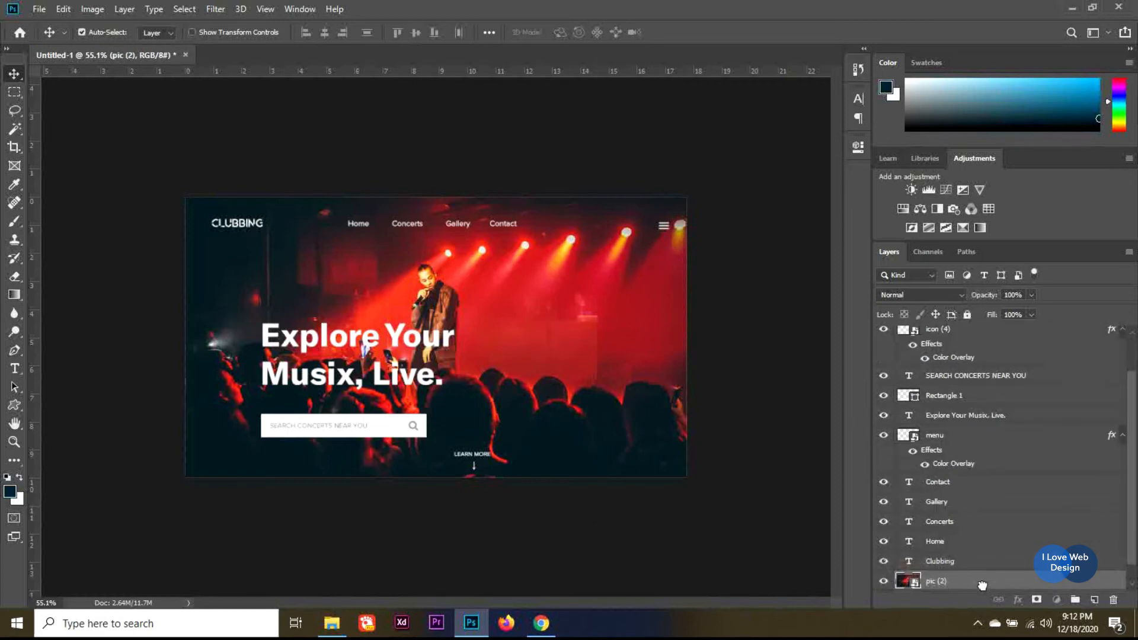
pyautogui.scroll(1, 982, 508)
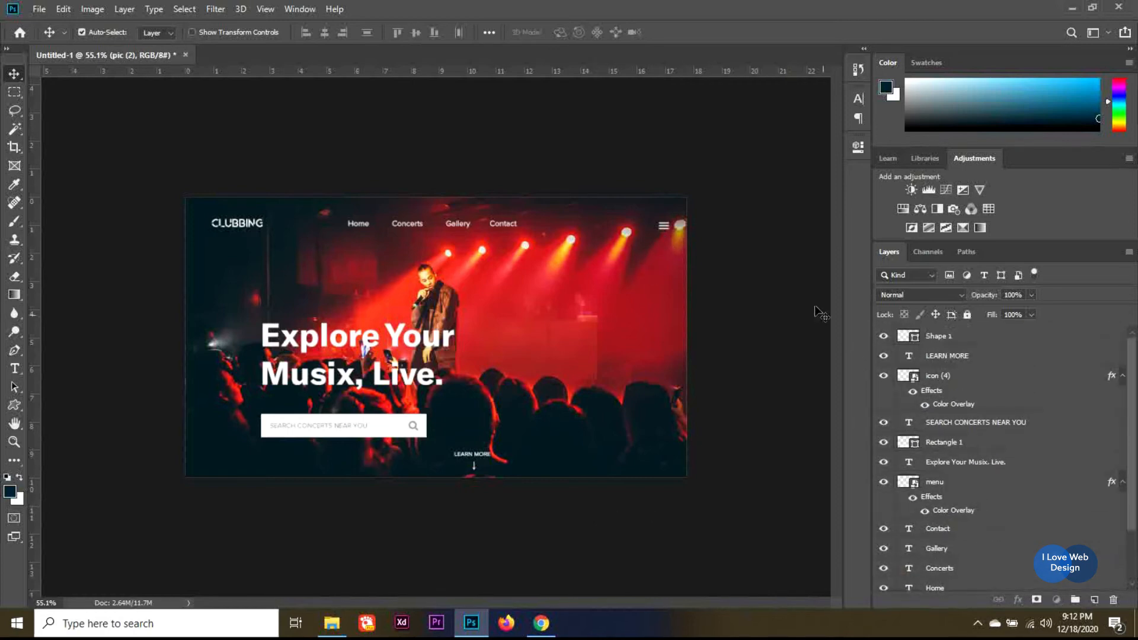
pyautogui.click(665, 225)
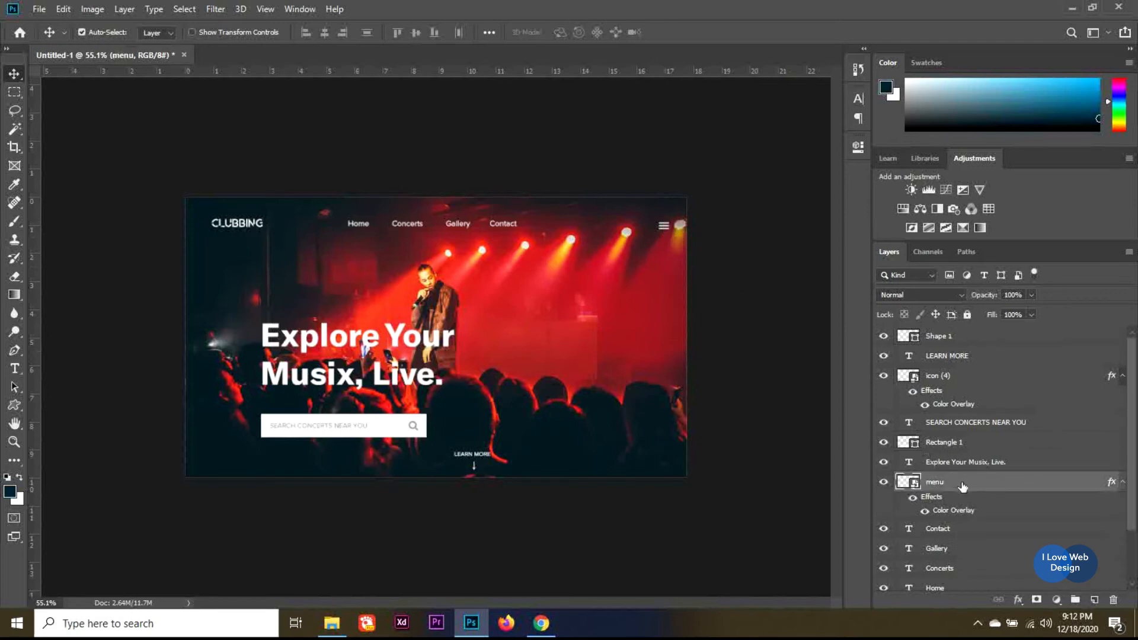
pyautogui.moveTo(962, 487); pyautogui.dragTo(989, 329)
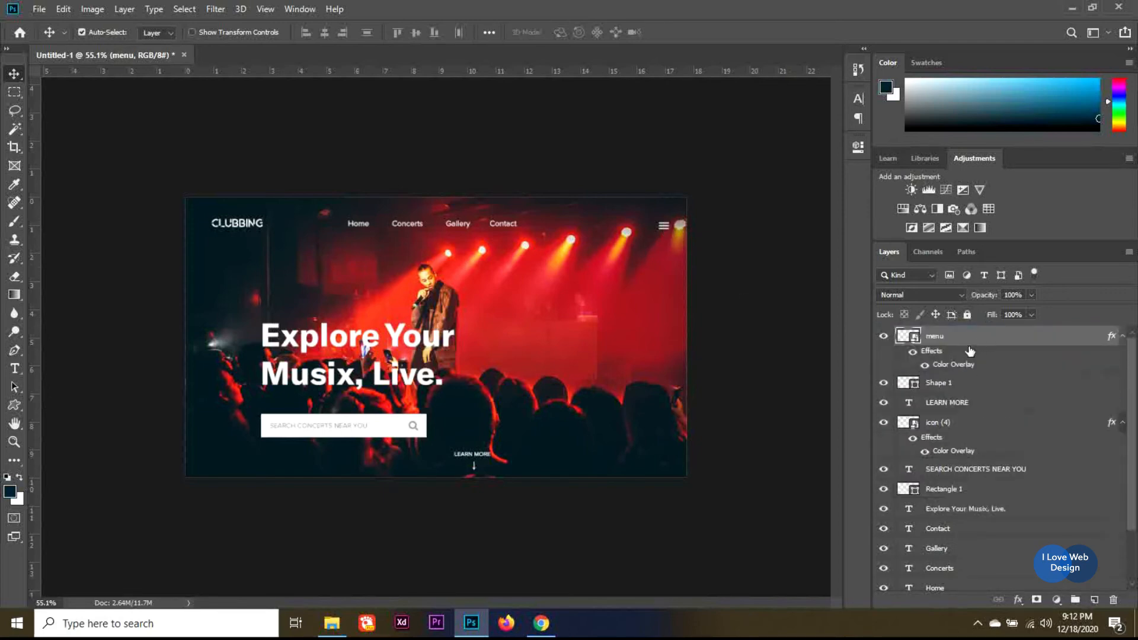
pyautogui.click(971, 388)
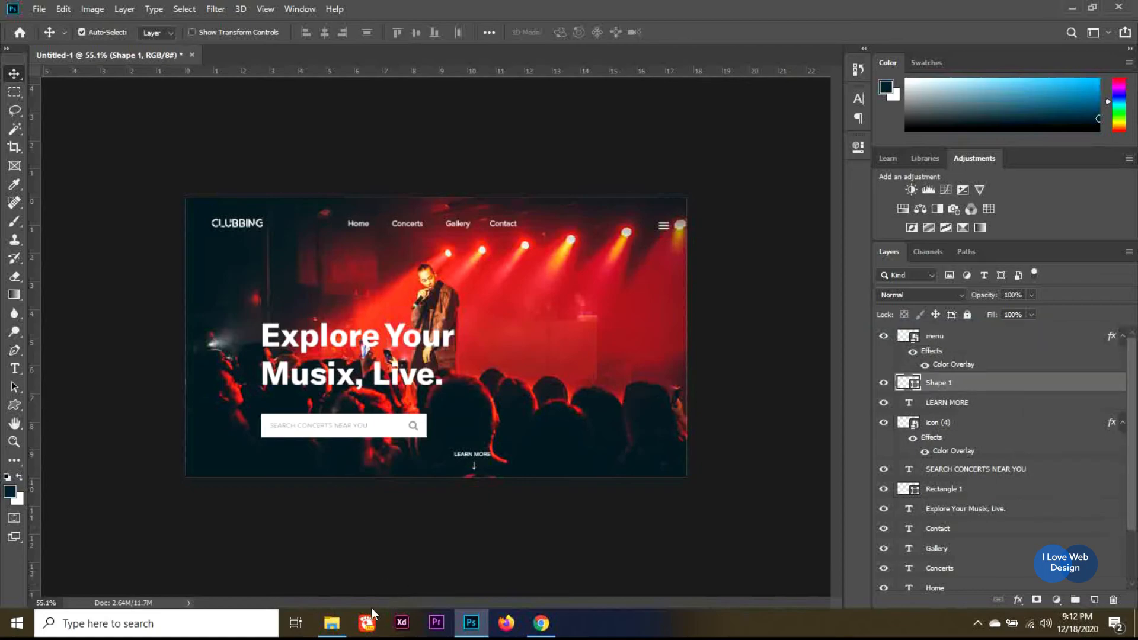
pyautogui.click(334, 623)
pyautogui.click(559, 196)
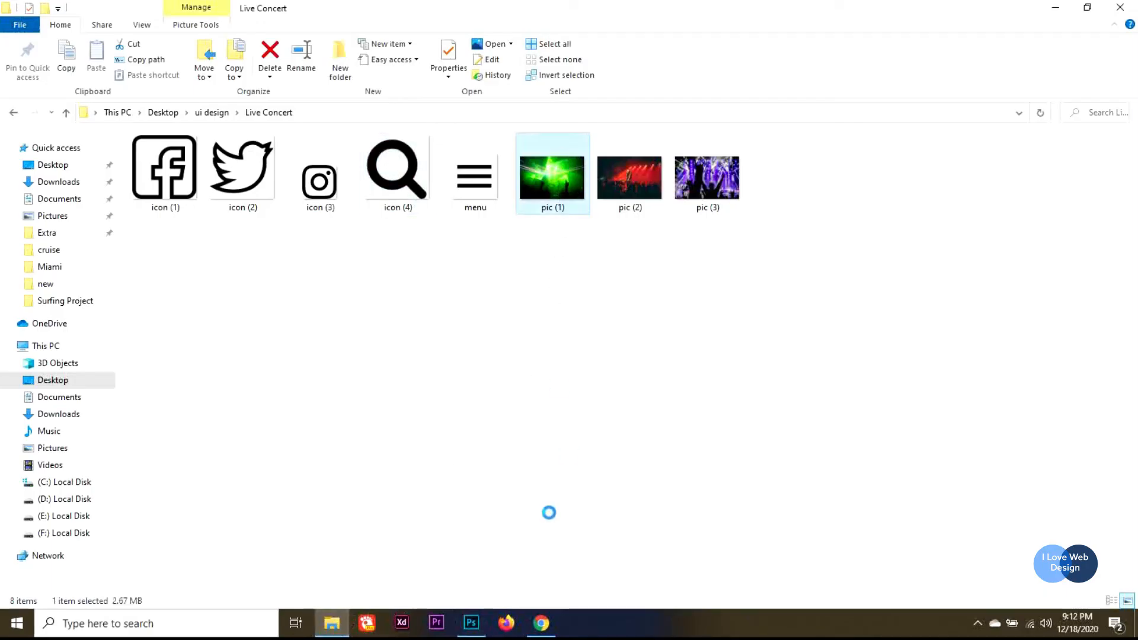
pyautogui.click(472, 621)
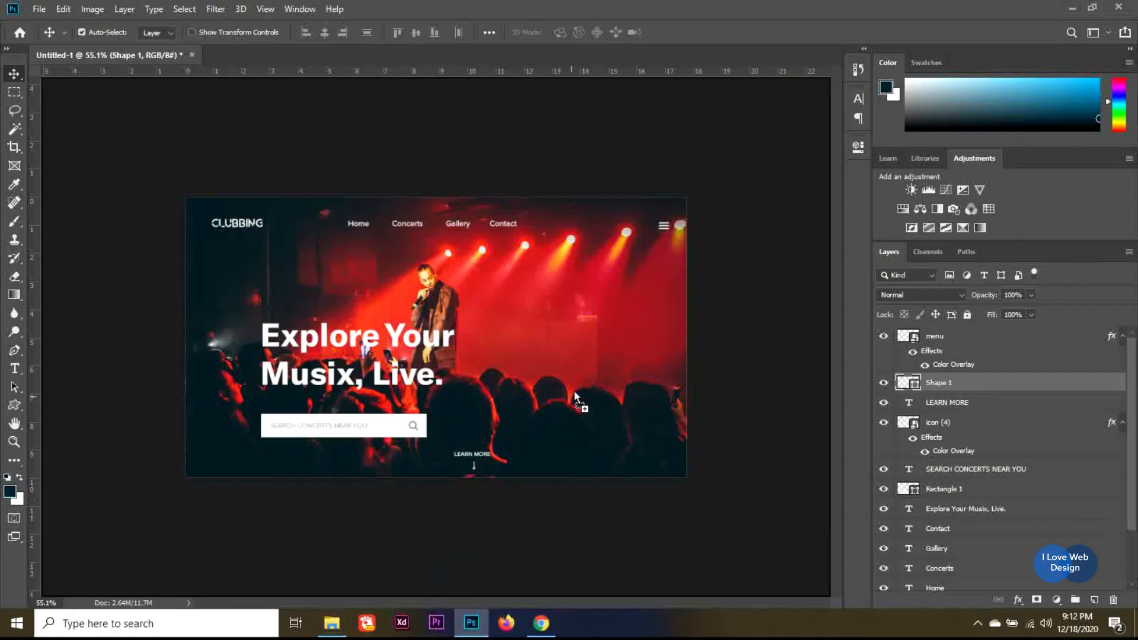
pyautogui.moveTo(574, 390)
pyautogui.mouseDown()
pyautogui.moveTo(563, 405)
pyautogui.moveTo(573, 406)
pyautogui.mouseUp()
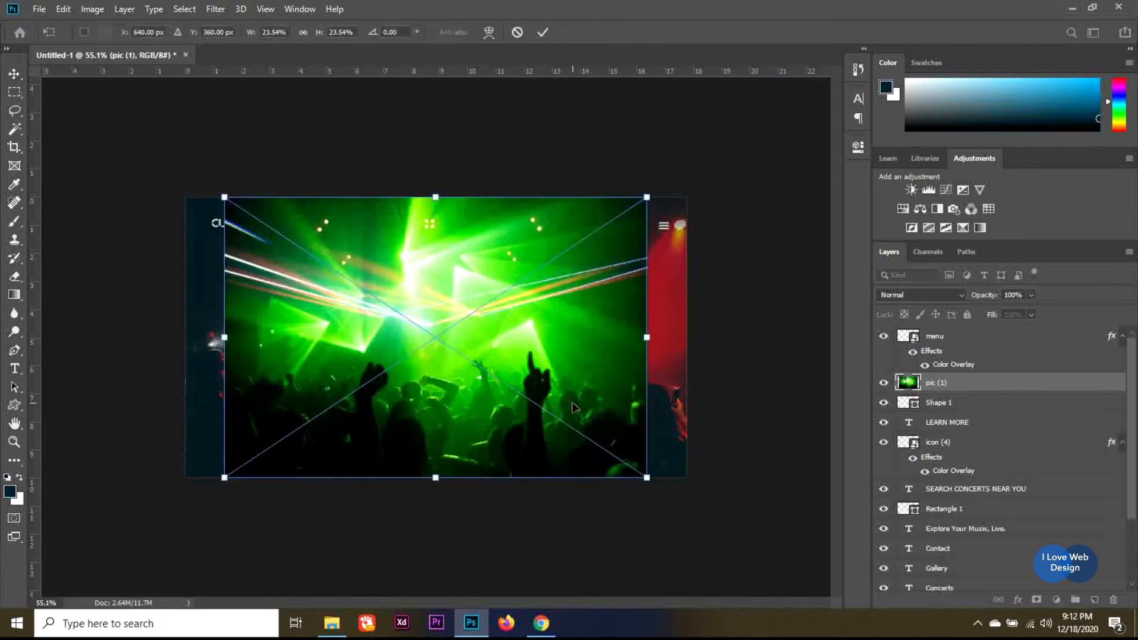
pyautogui.press('Escape')
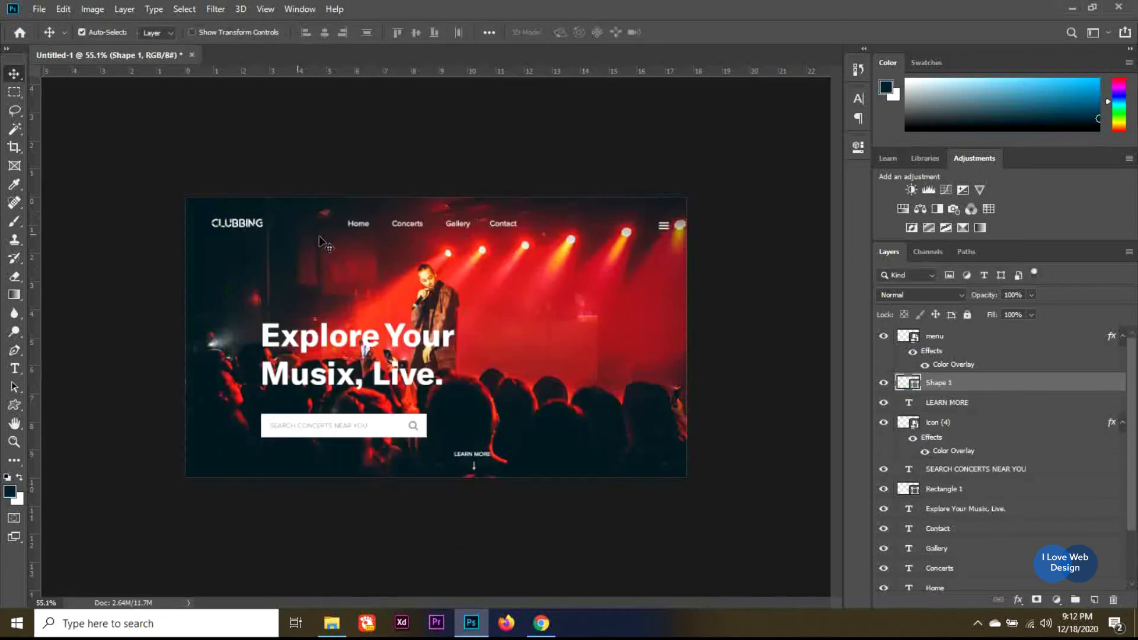
# Step: Draw a white rectangle of about 385 by 295 px and align it to the canvas's upper-right corner
pyautogui.rightClick(16, 403)
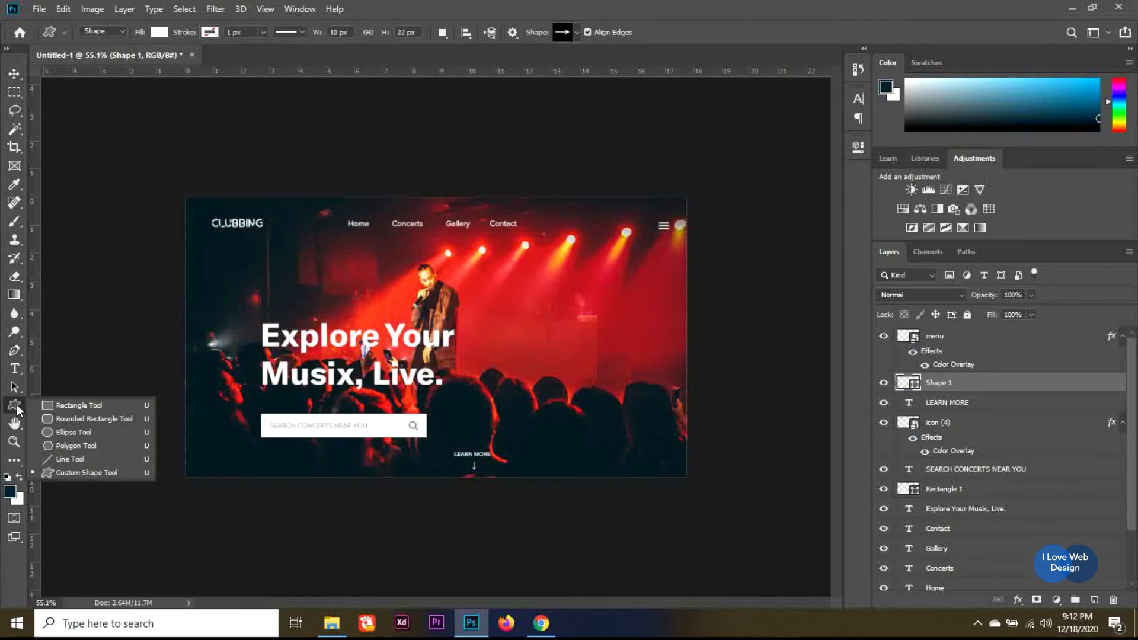
pyautogui.click(85, 406)
pyautogui.moveTo(519, 281); pyautogui.dragTo(668, 395)
pyautogui.press('v')
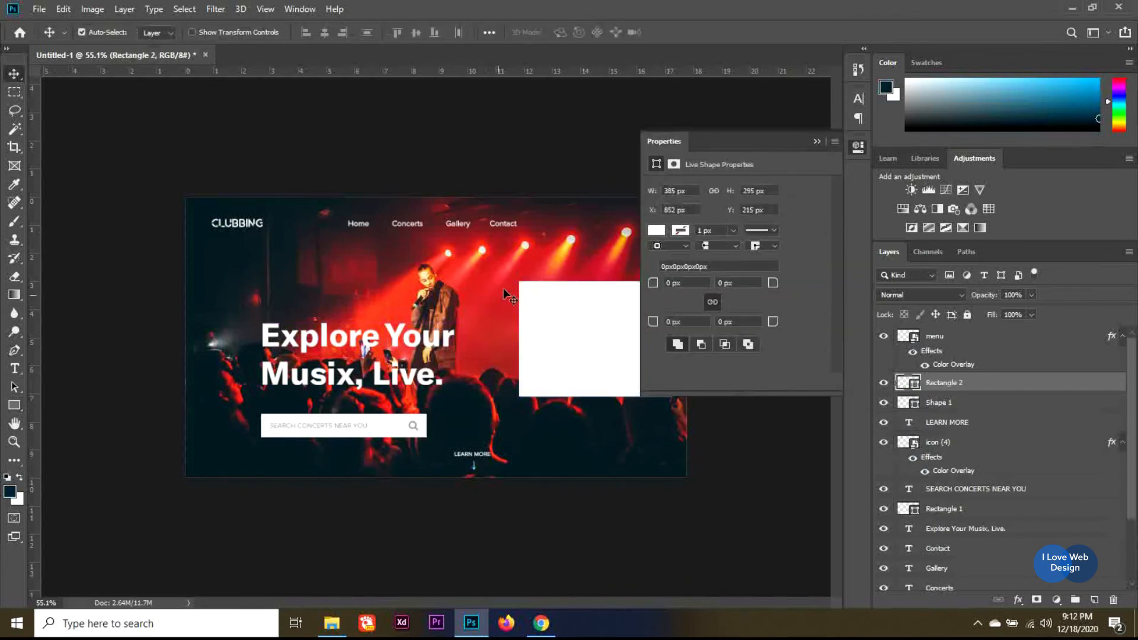
pyautogui.click(817, 143)
pyautogui.moveTo(608, 326); pyautogui.dragTo(621, 255)
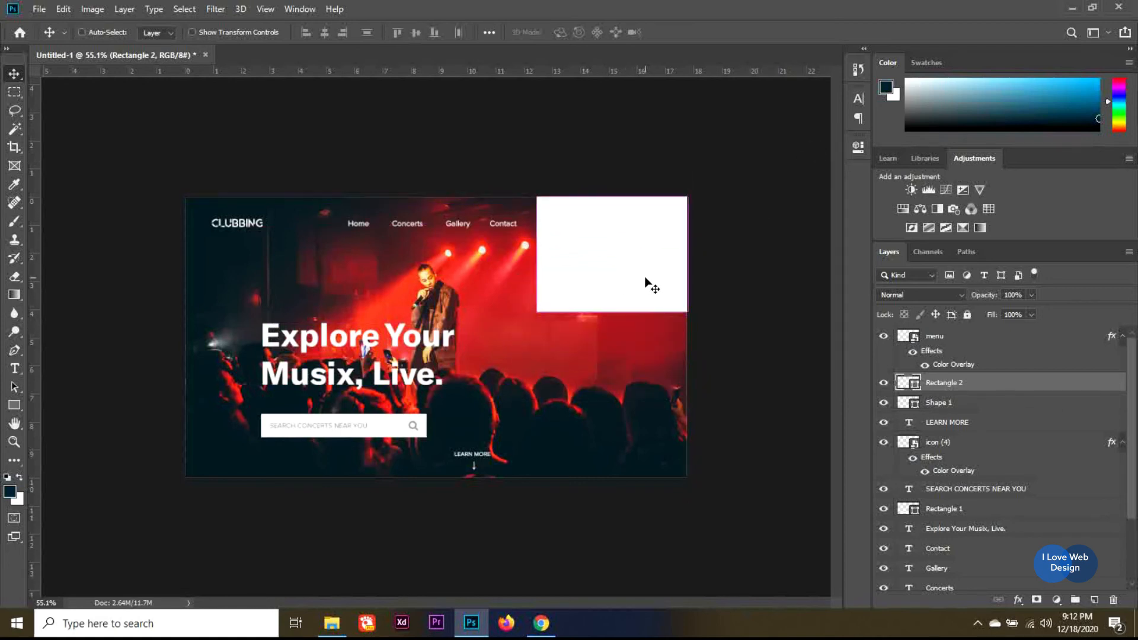
# Step: Duplicate the white rectangle and move the copy straight down until it sits directly beneath the original
pyautogui.hotkey('ctrl', 'j')
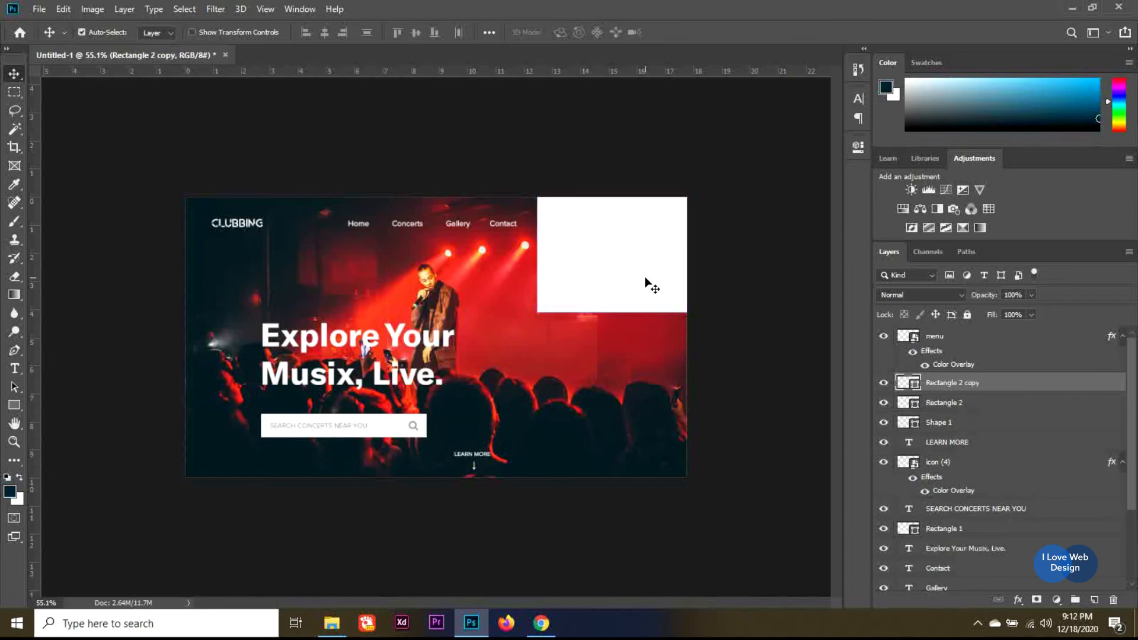
pyautogui.hotkey('shift', 'Down')
pyautogui.hotkey('shift', 'Down')
pyautogui.hotkey('shift', 'Down')
pyautogui.hotkey('shift', 'Down')
pyautogui.hotkey('shift', 'Down')
pyautogui.hotkey('shift', 'Down')
pyautogui.hotkey('shift', 'Down')
pyautogui.hotkey('shift', 'Down')
pyautogui.hotkey('shift', 'Down')
pyautogui.hotkey('shift', 'Down')
pyautogui.hotkey('shift', 'Down')
pyautogui.hotkey('shift', 'Down')
pyautogui.hotkey('shift', 'Down')
pyautogui.hotkey('shift', 'Down')
pyautogui.hotkey('shift', 'Down')
pyautogui.hotkey('shift', 'Down')
pyautogui.hotkey('shift', 'Down')
pyautogui.hotkey('shift', 'Down')
pyautogui.hotkey('shift', 'Down')
pyautogui.hotkey('shift', 'Down')
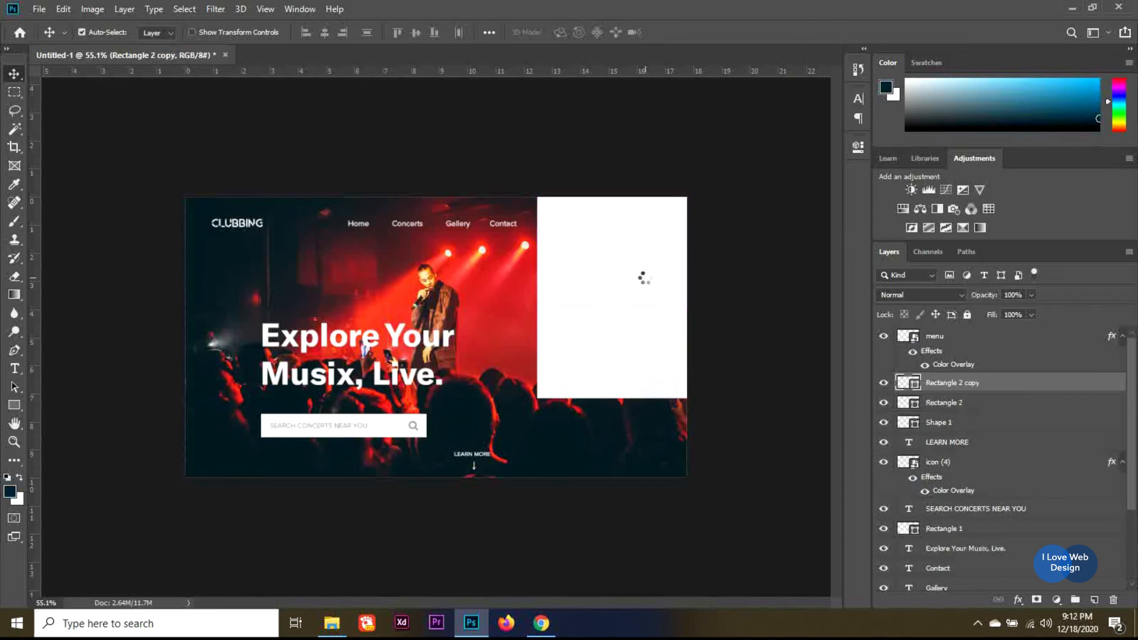
pyautogui.hotkey('shift', 'Down')
pyautogui.hotkey('shift', 'Down')
pyautogui.hotkey('shift', 'Down')
pyautogui.hotkey('shift', 'Down')
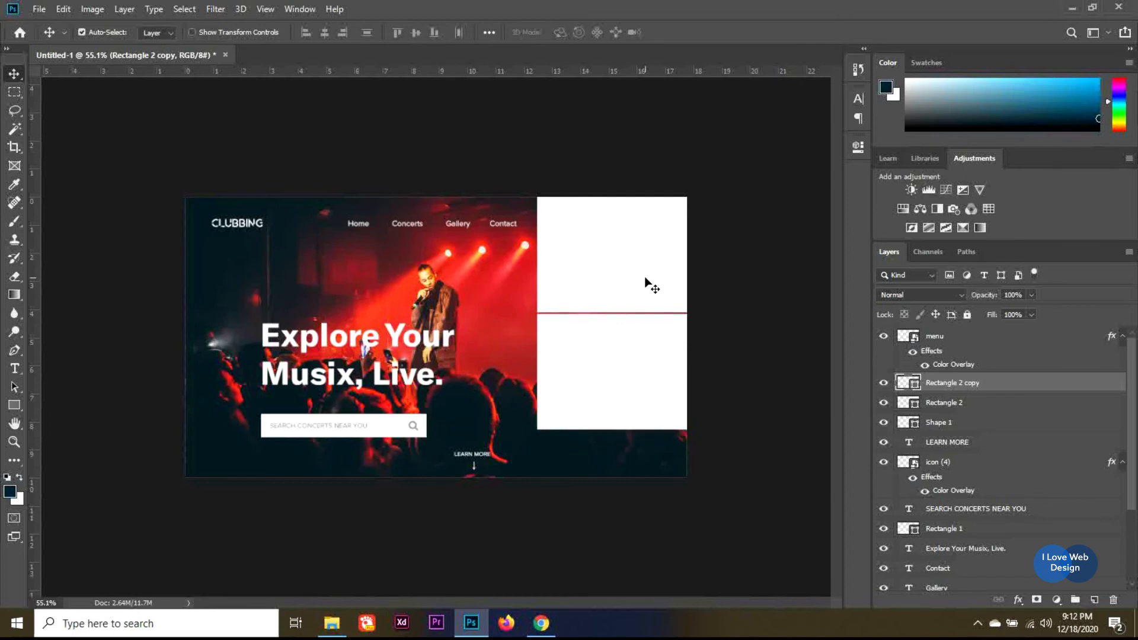
pyautogui.hotkey('shift', 'Up')
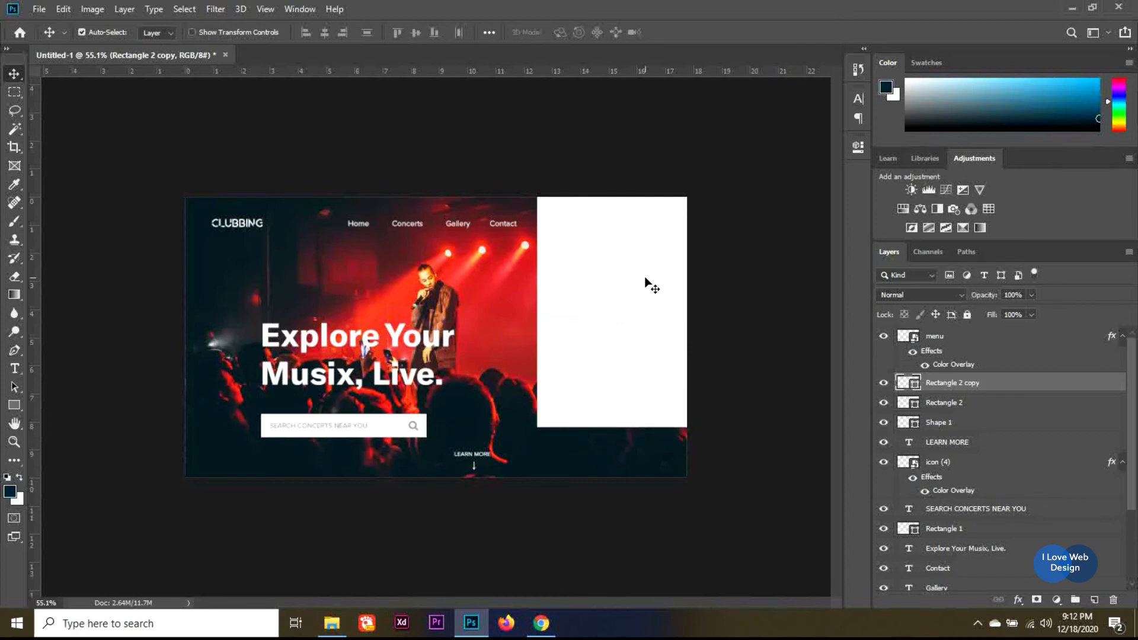
# Step: Stretch both white rectangles together to the full canvas height, about 5.417 in wide and 10 in high overall
pyautogui.keyDown('shift'); pyautogui.click(961, 404); pyautogui.keyUp('shift')
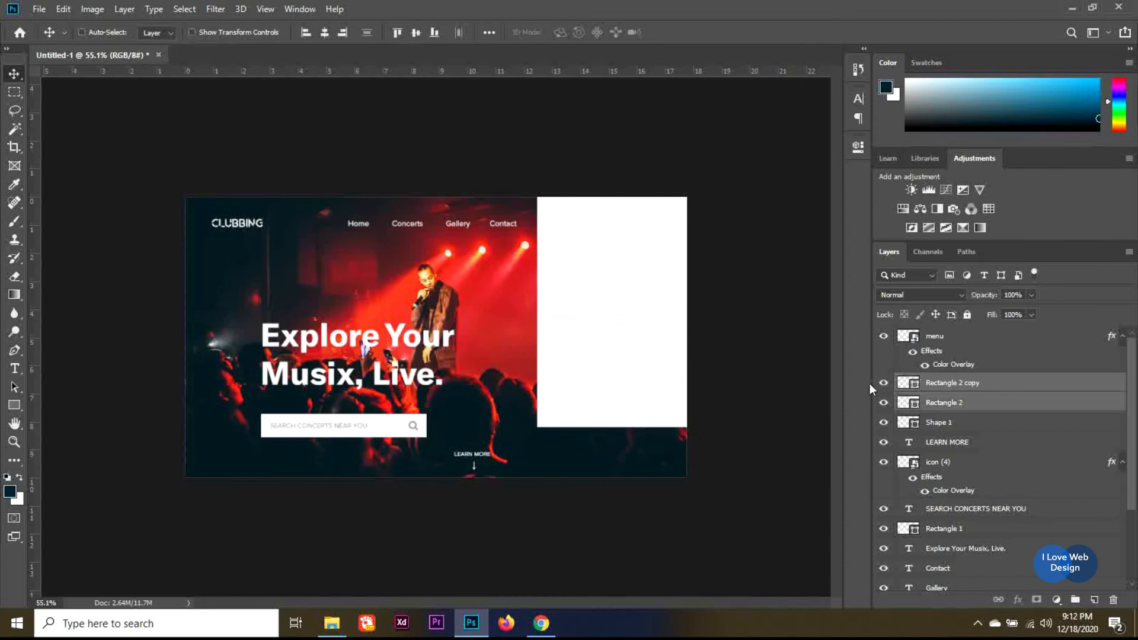
pyautogui.hotkey('ctrl', 't')
pyautogui.moveTo(687, 427); pyautogui.dragTo(691, 476)
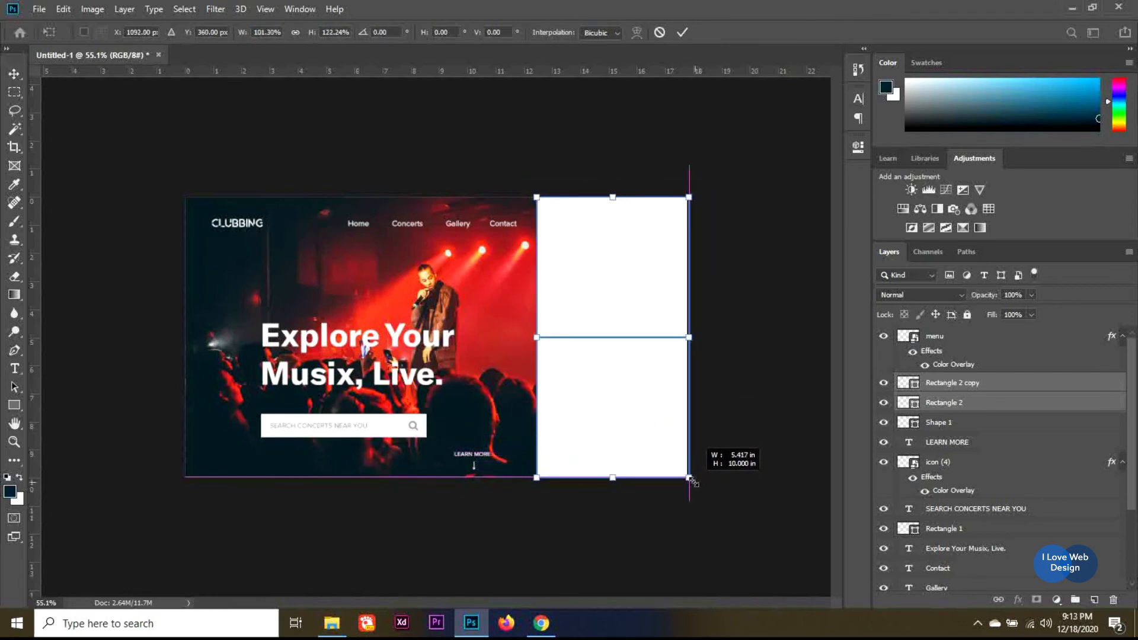
pyautogui.press('Return')
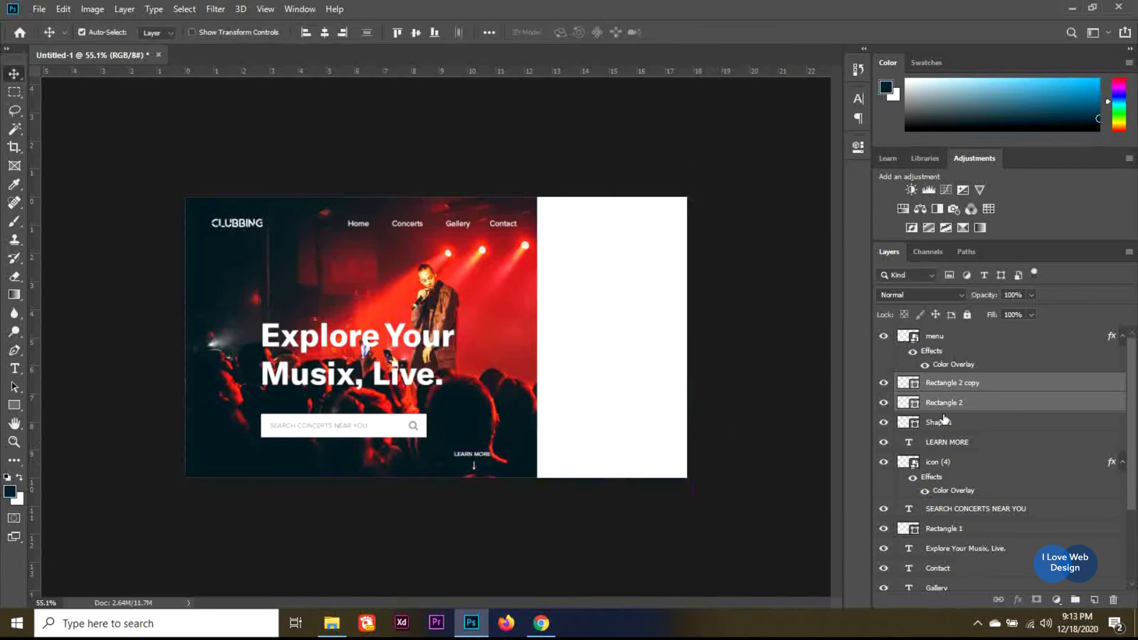
# Step: Place pic (1) from the Live Concert folder above Rectangle 2, scaled down into the canvas's upper-right corner over the upper white rectangle
pyautogui.click(973, 409)
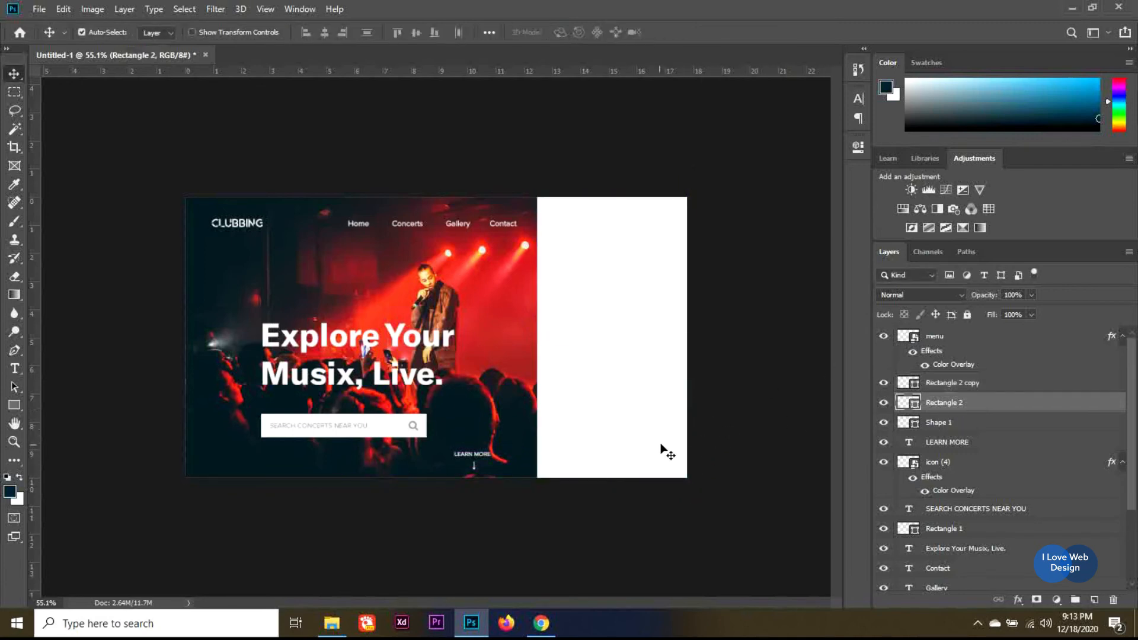
pyautogui.click(339, 627)
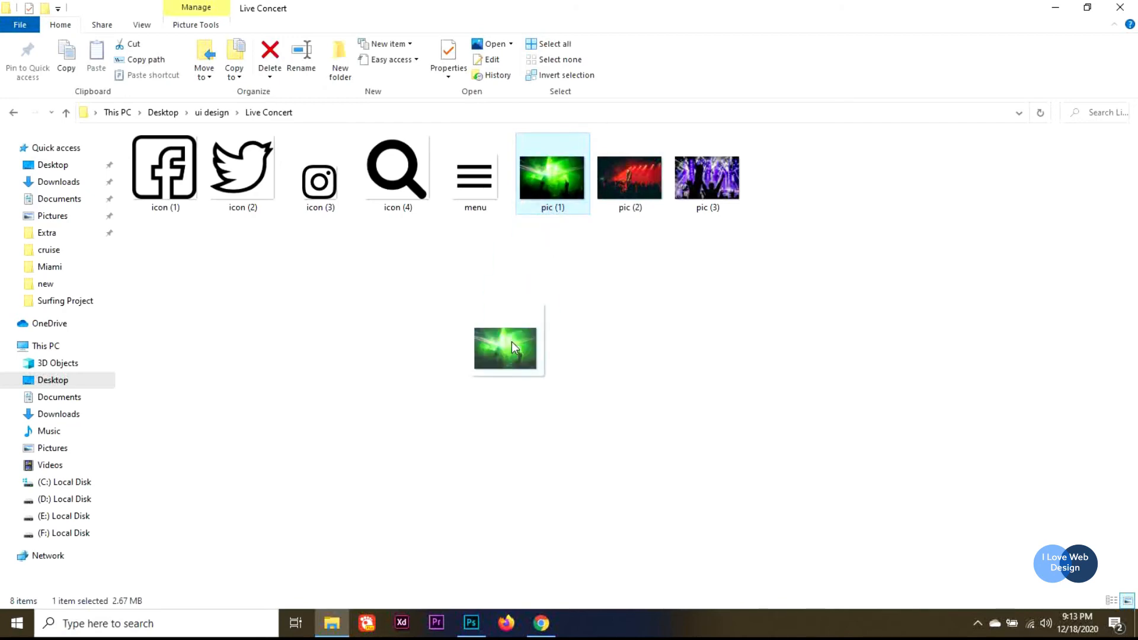
pyautogui.moveTo(511, 341); pyautogui.dragTo(575, 333)
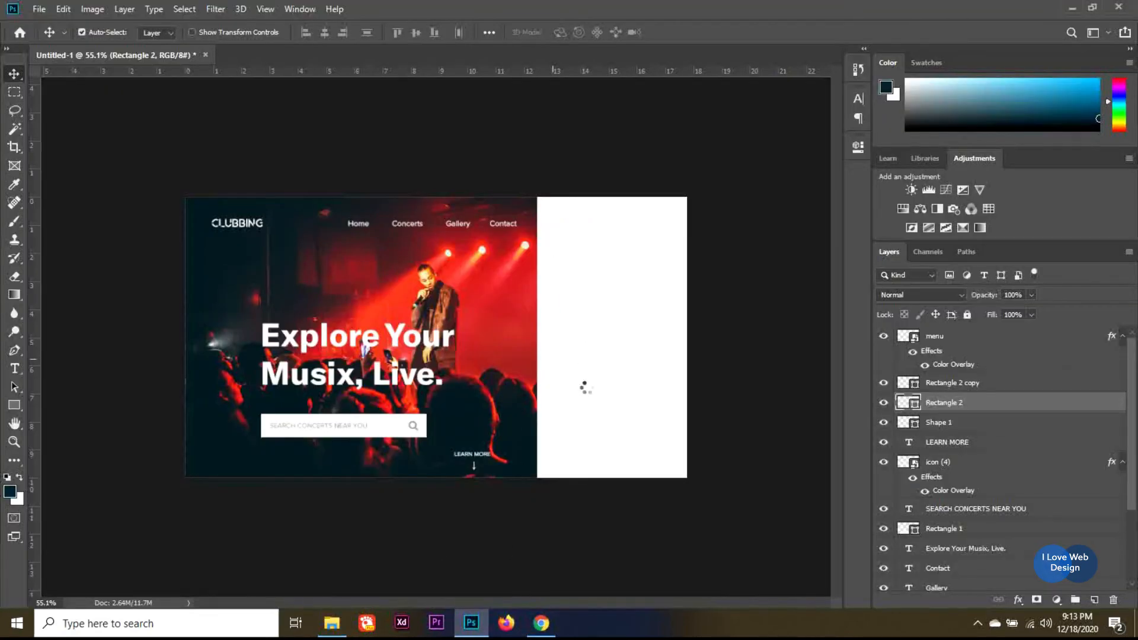
pyautogui.moveTo(586, 388); pyautogui.dragTo(587, 390)
pyautogui.moveTo(648, 480); pyautogui.dragTo(649, 252)
pyautogui.moveTo(689, 313); pyautogui.dragTo(706, 323)
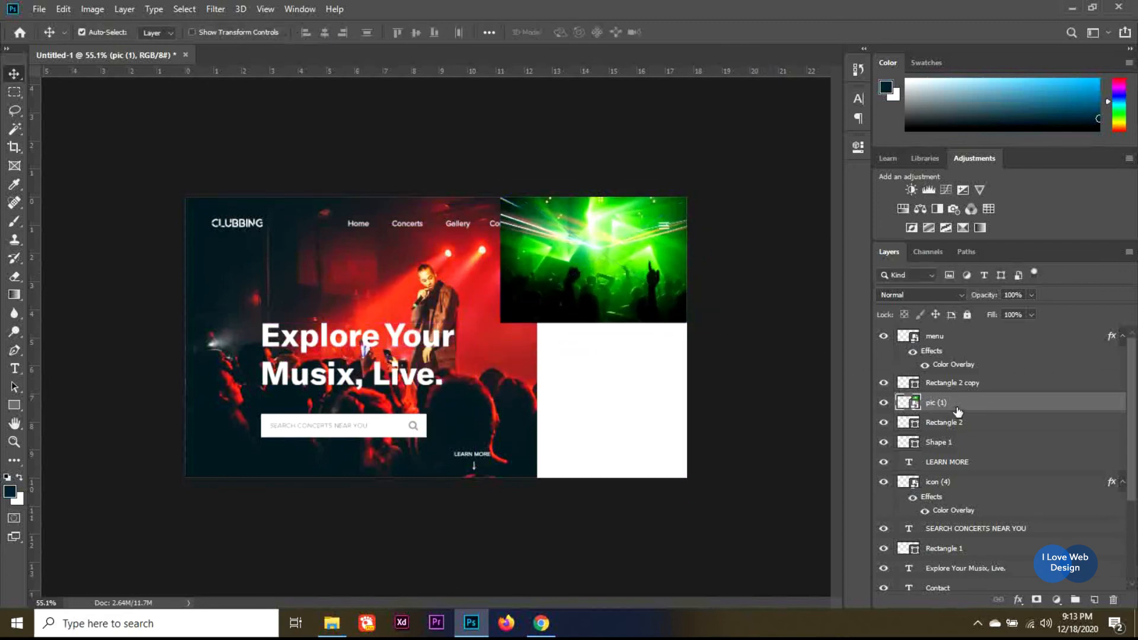
# Step: Clip pic (1) to Rectangle 2 with a clipping mask and nudge the photo slightly down
pyautogui.rightClick(954, 405)
pyautogui.click(865, 320)
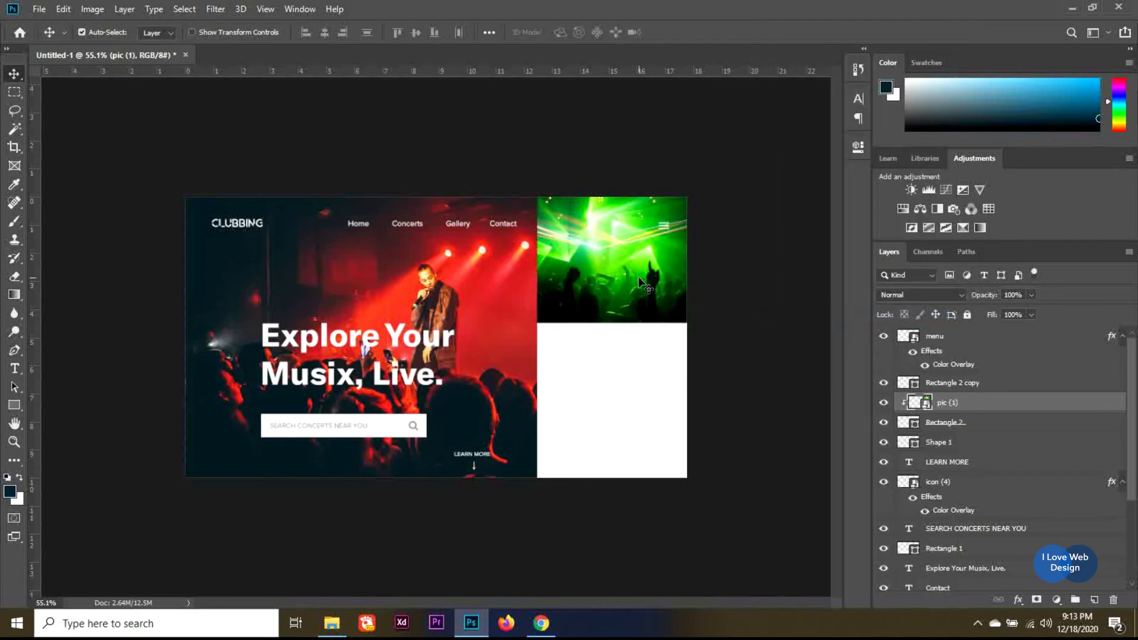
pyautogui.press('Down')
pyautogui.press('Down')
pyautogui.press('Down')
pyautogui.press('Down')
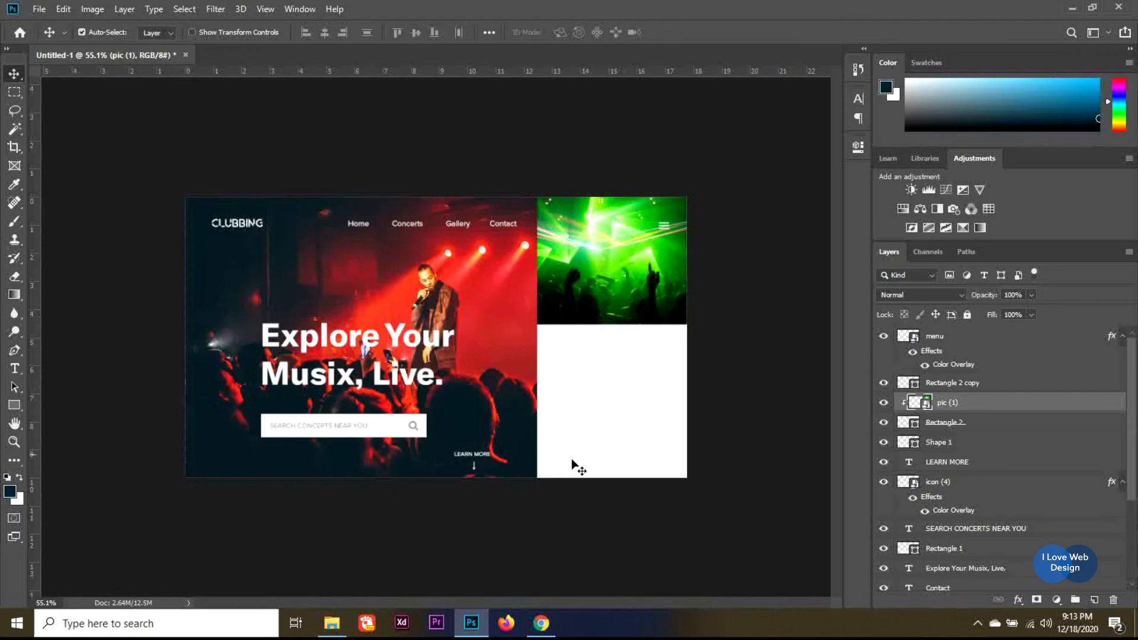
# Step: Place pic (3) from the Live Concert folder and move its layer directly above Rectangle 2 copy
pyautogui.click(339, 630)
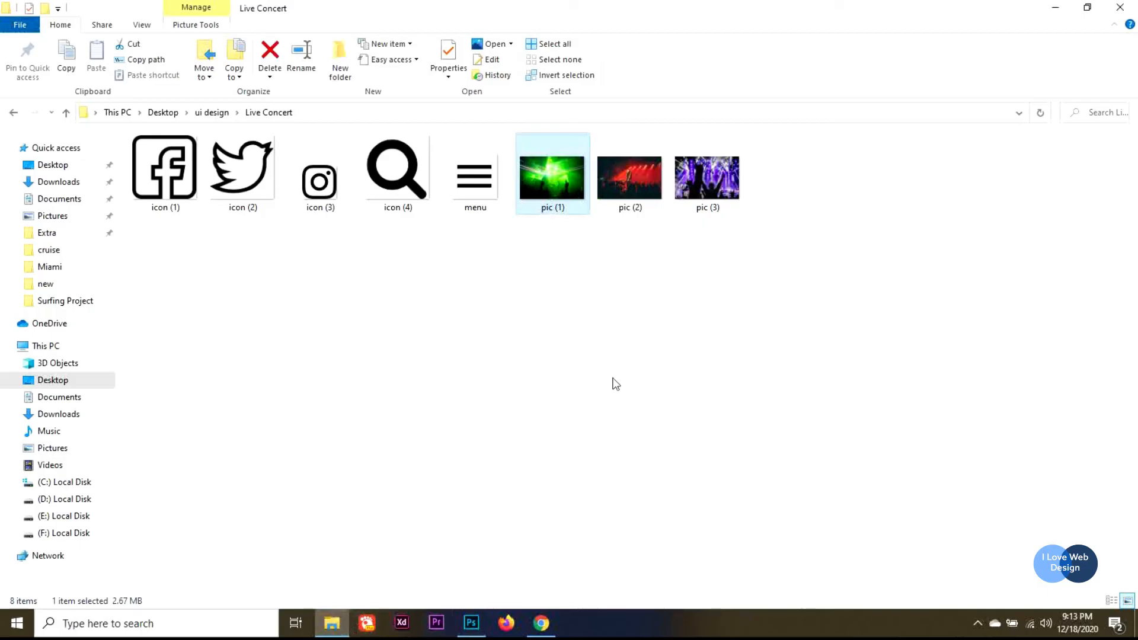
pyautogui.moveTo(697, 184); pyautogui.dragTo(597, 450)
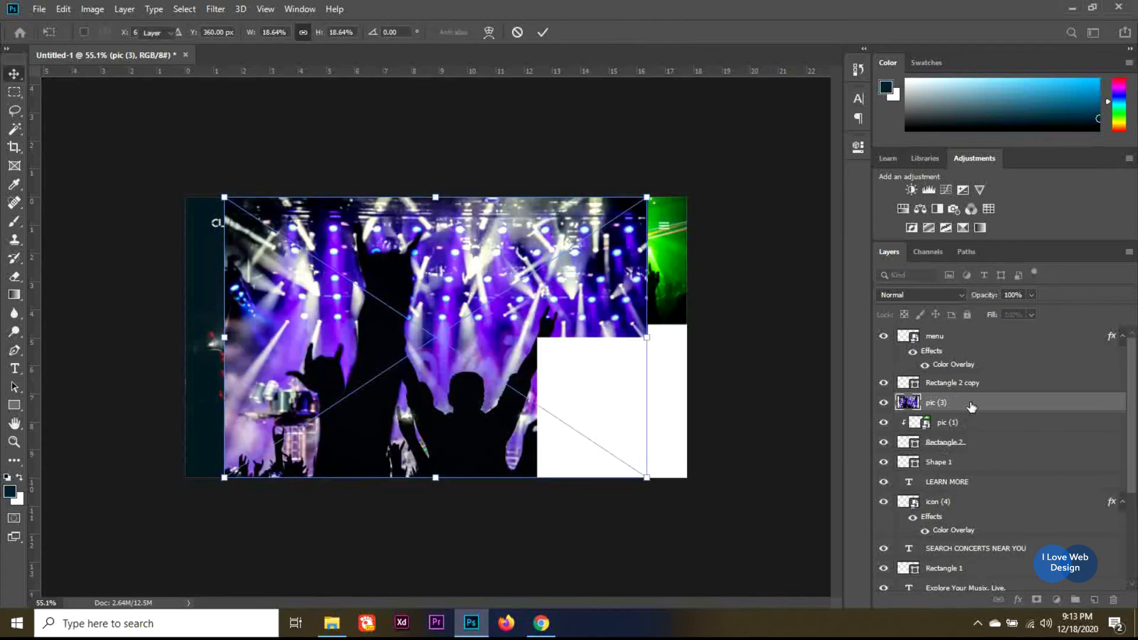
pyautogui.moveTo(937, 402); pyautogui.dragTo(939, 377)
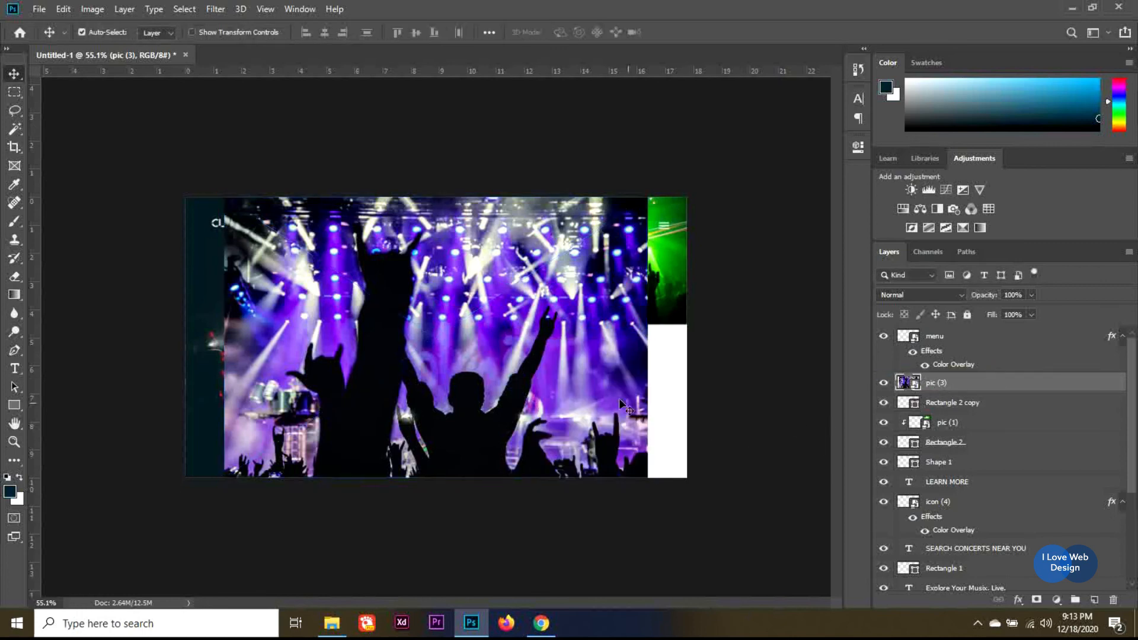
# Step: Scale pic (3) down to 9.17% and position it over the lower white rectangle
pyautogui.moveTo(551, 374); pyautogui.dragTo(701, 443)
pyautogui.hotkey('ctrl', 't')
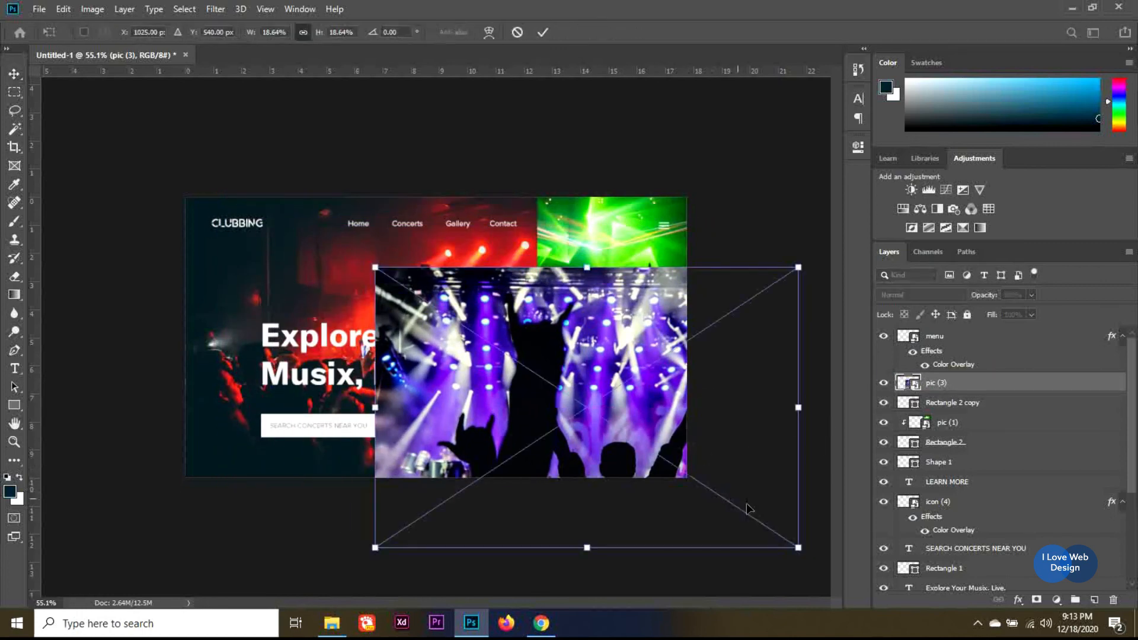
pyautogui.moveTo(801, 550); pyautogui.dragTo(706, 444)
pyautogui.moveTo(620, 418); pyautogui.dragTo(646, 422)
pyautogui.press('Return')
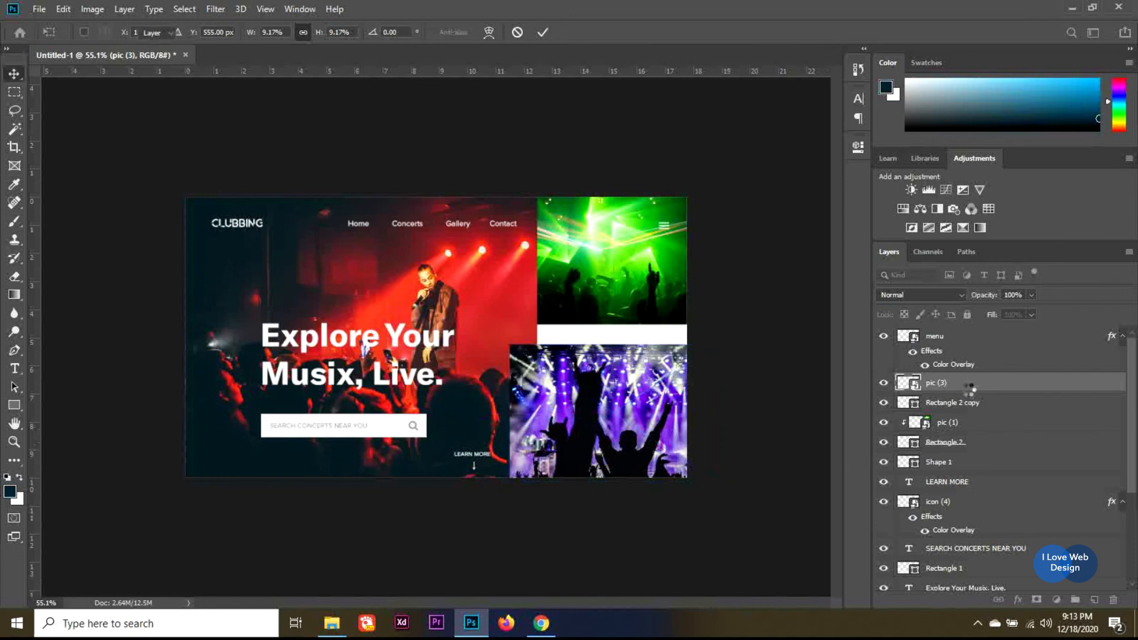
# Step: Clip pic (3) to Rectangle 2 copy and enlarge the photo until it fills the lower rectangle
pyautogui.rightClick(961, 385)
pyautogui.click(855, 313)
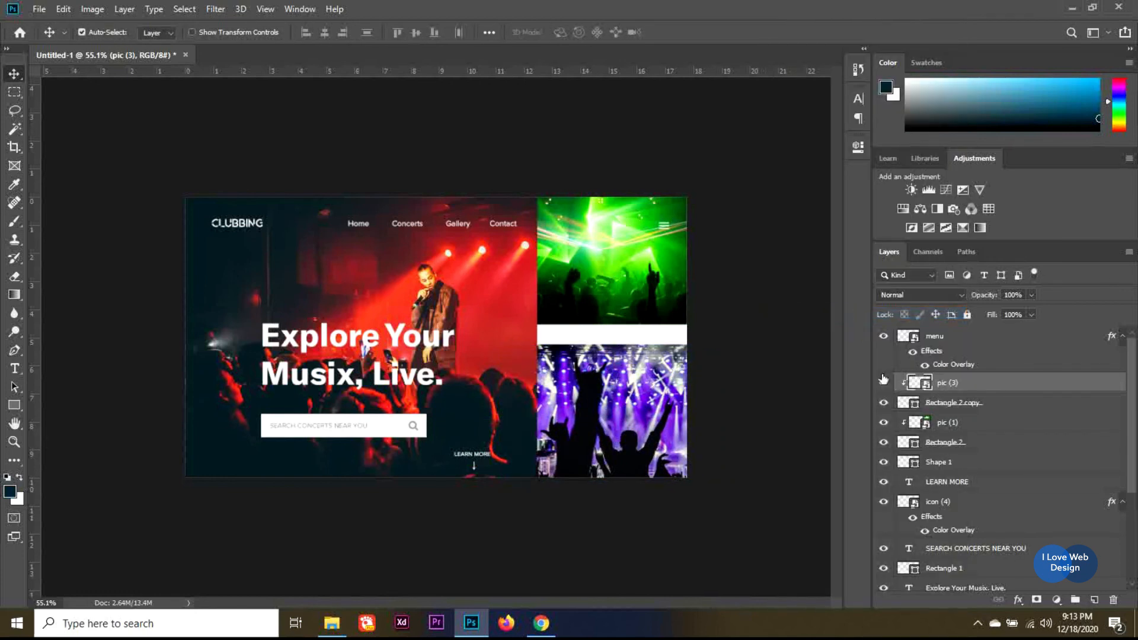
pyautogui.hotkey('ctrl', 't')
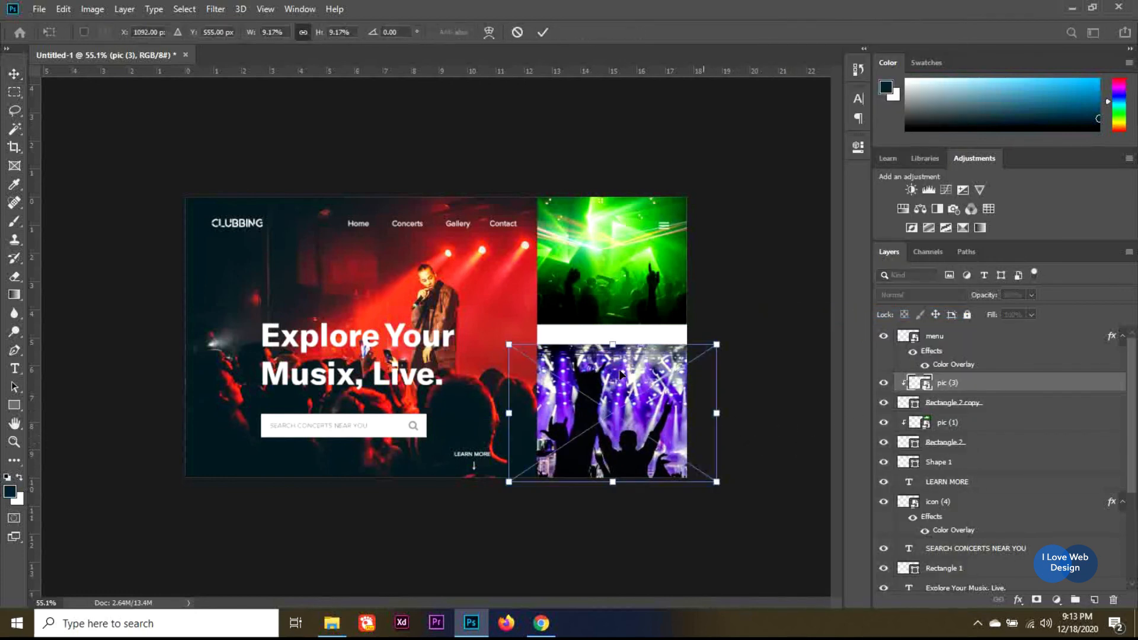
pyautogui.moveTo(508, 339); pyautogui.dragTo(468, 294)
pyautogui.moveTo(650, 425); pyautogui.dragTo(678, 430)
pyautogui.moveTo(749, 329); pyautogui.dragTo(762, 312)
pyautogui.press('Return')
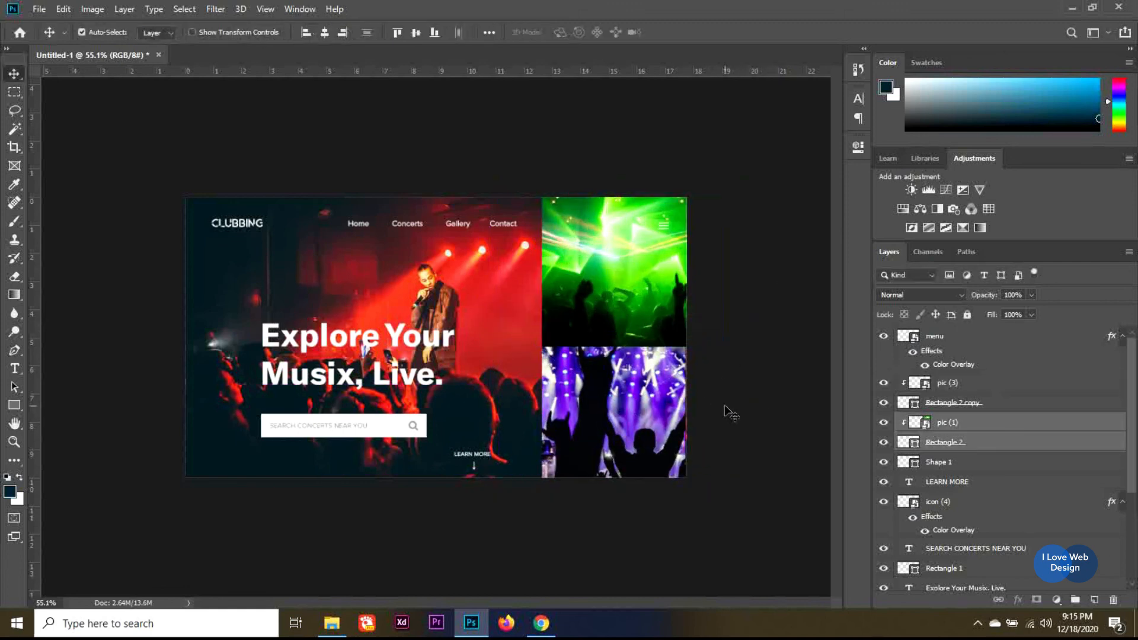
# Step: Nudge pic (1) and Rectangle 2 slightly right so their left edge lines up with the purple photo below
pyautogui.scroll(11, 641, 409)
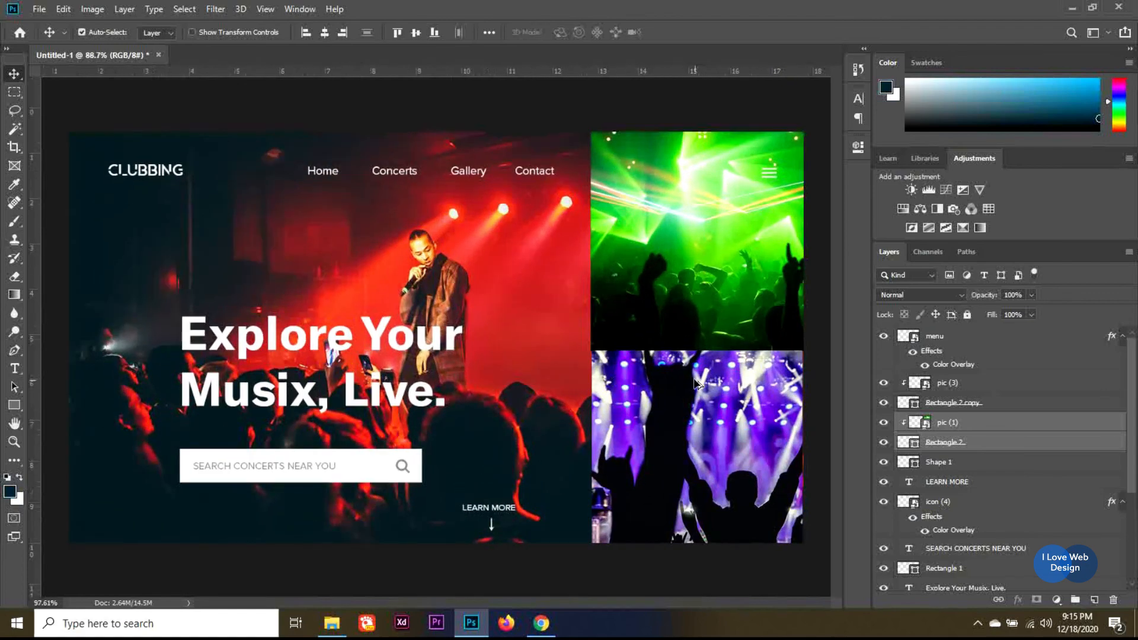
pyautogui.scroll(14, 703, 383)
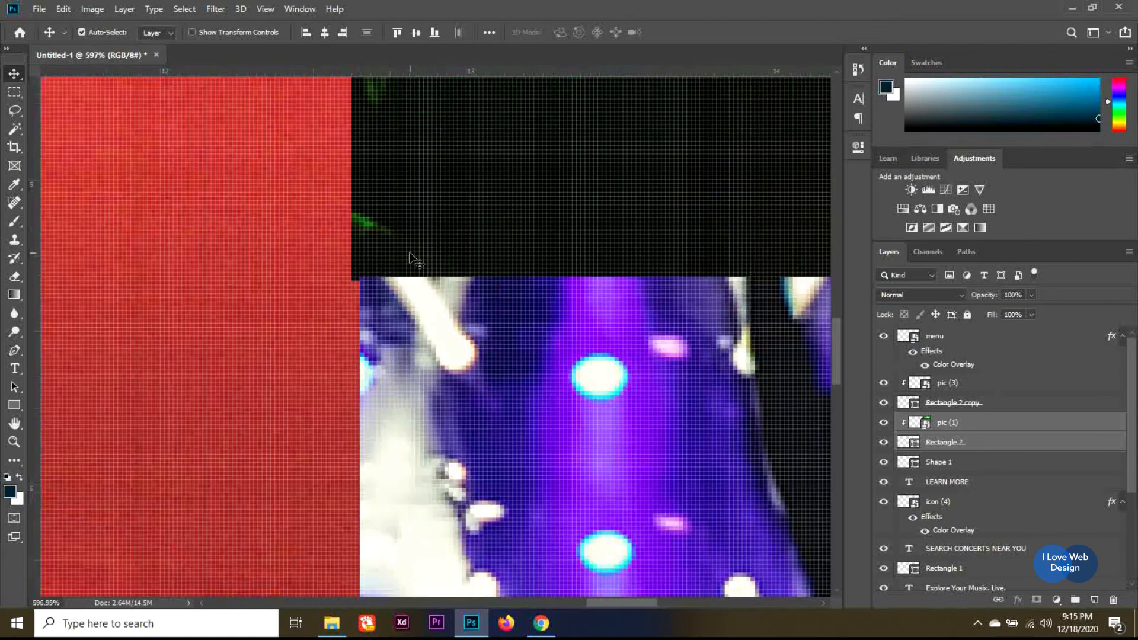
pyautogui.press('Right')
pyautogui.press('Right')
pyautogui.scroll(-20, 690, 461)
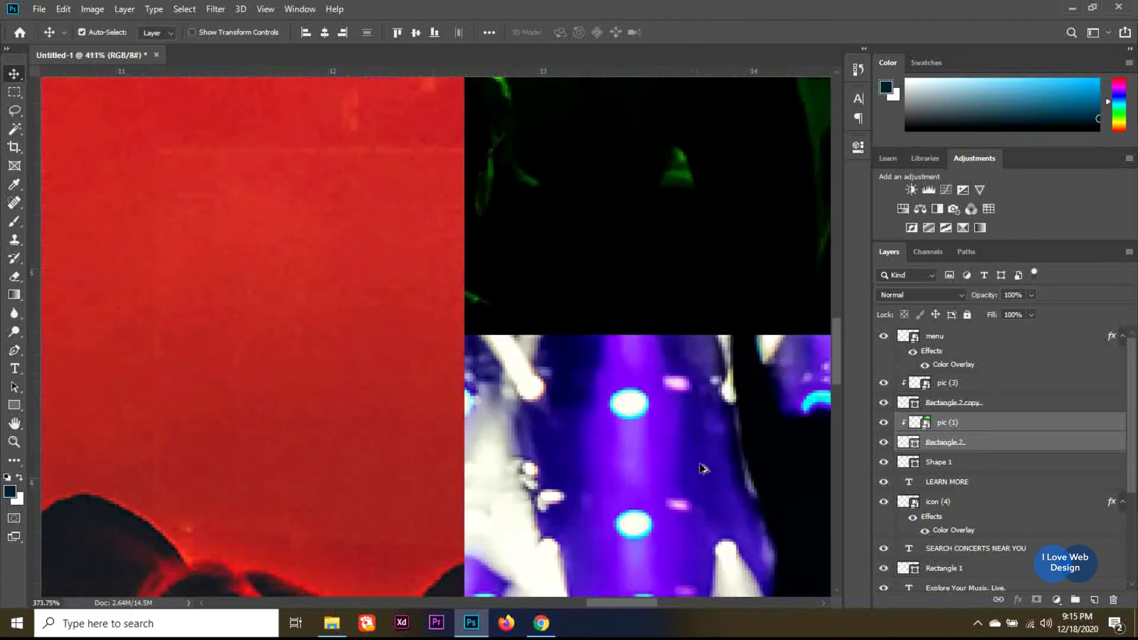
pyautogui.scroll(-3, 777, 490)
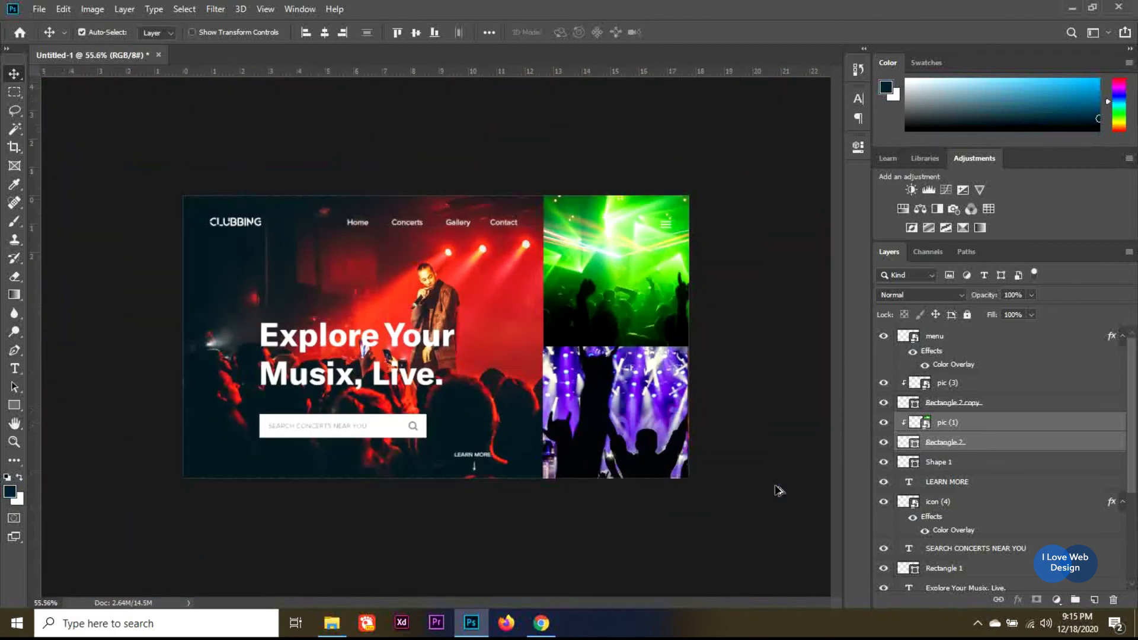